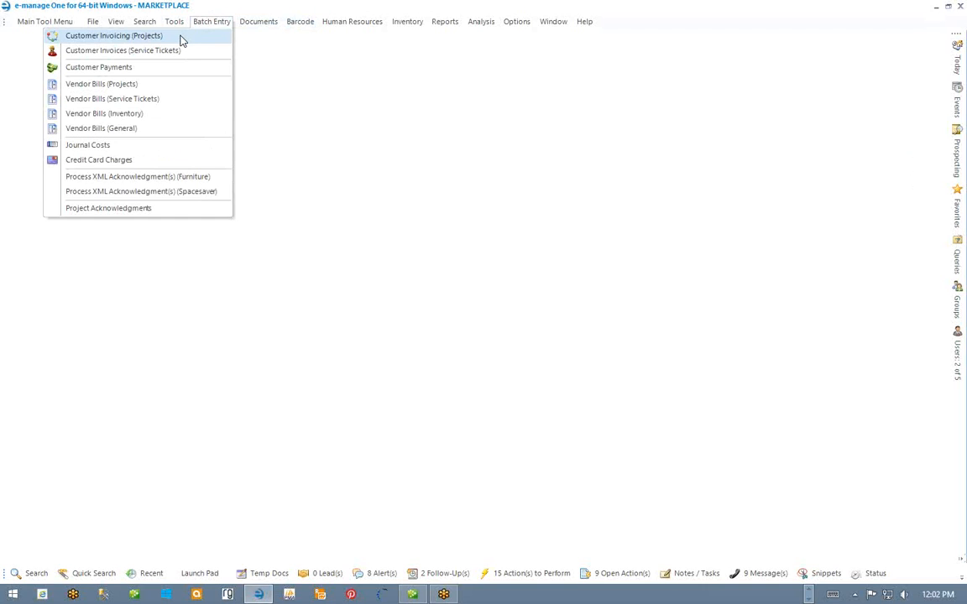
# Step: Open batch customer invoicing for projects and load the Quick Quote order for Donnegan Systems Incorporated
pyautogui.click(181, 39)
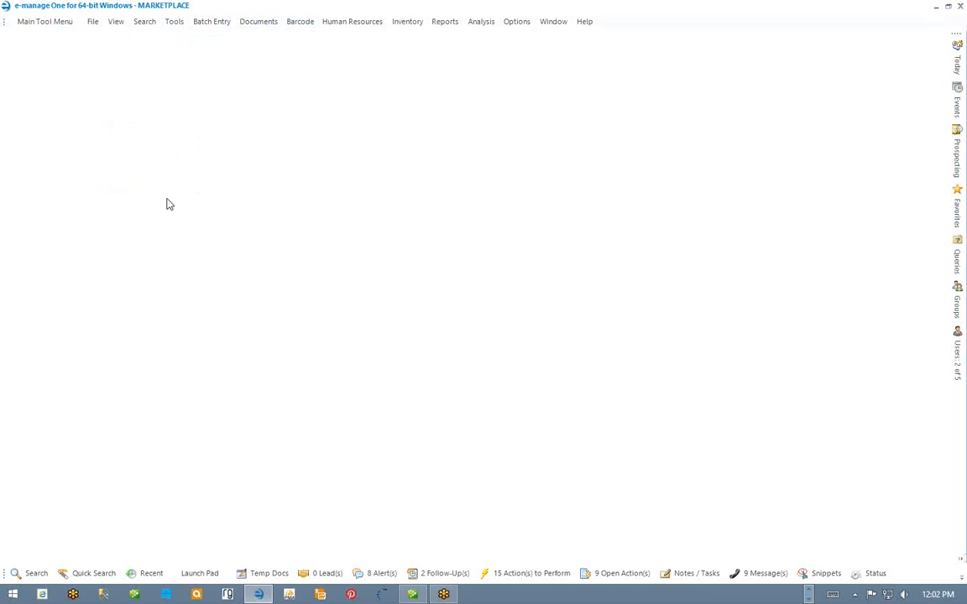
pyautogui.moveTo(453, 145); pyautogui.dragTo(438, 92)
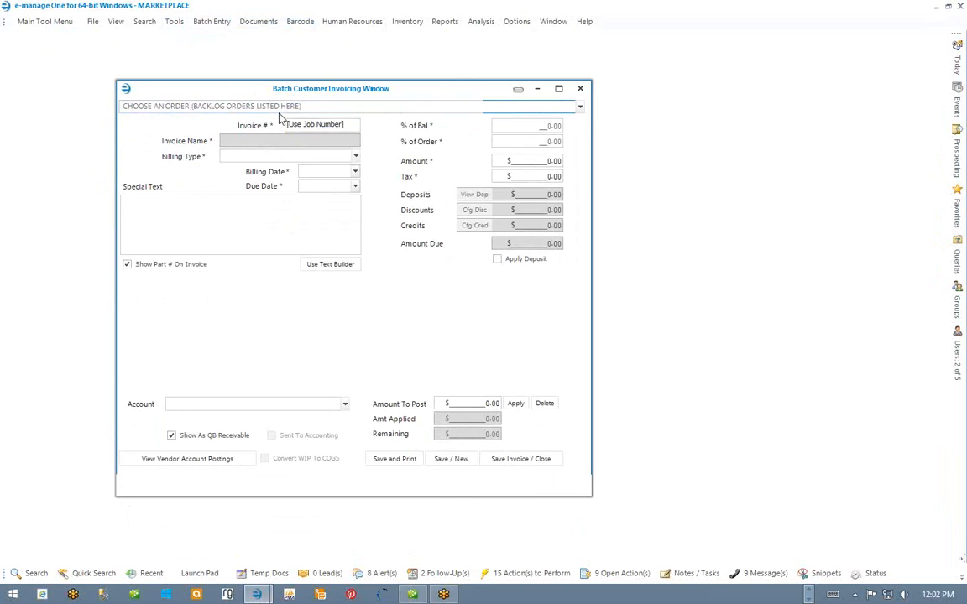
pyautogui.click(579, 108)
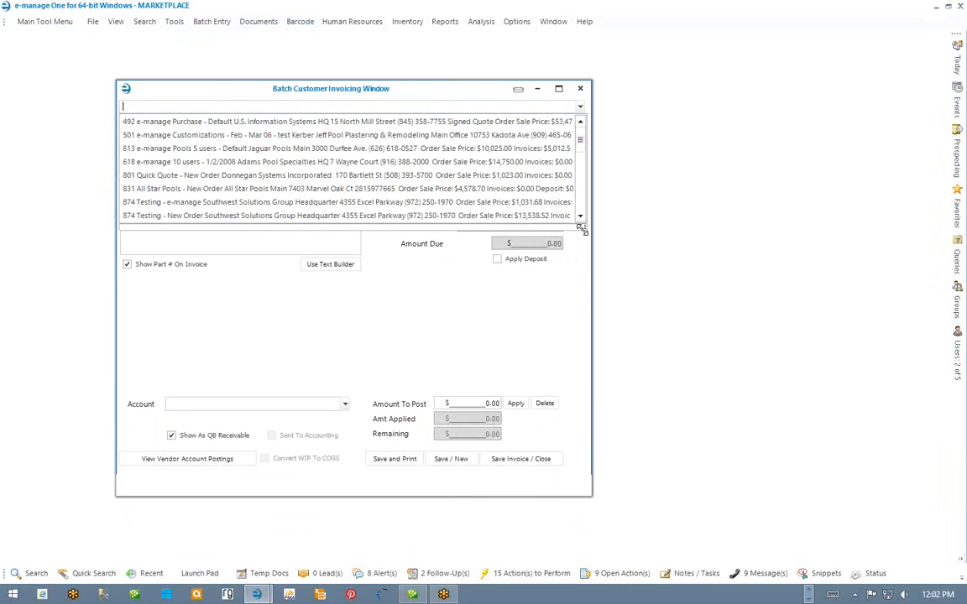
pyautogui.click(622, 536)
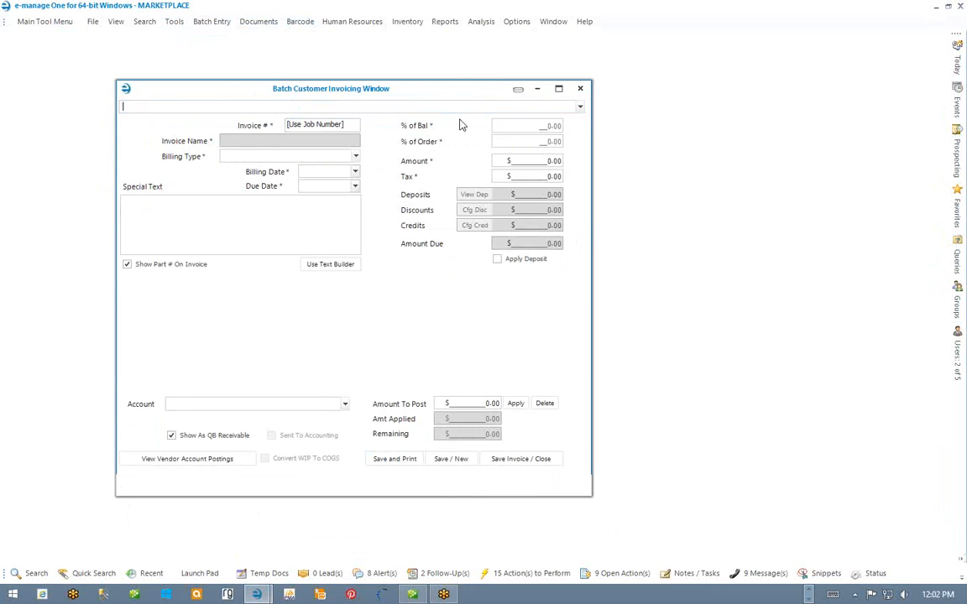
pyautogui.click(578, 106)
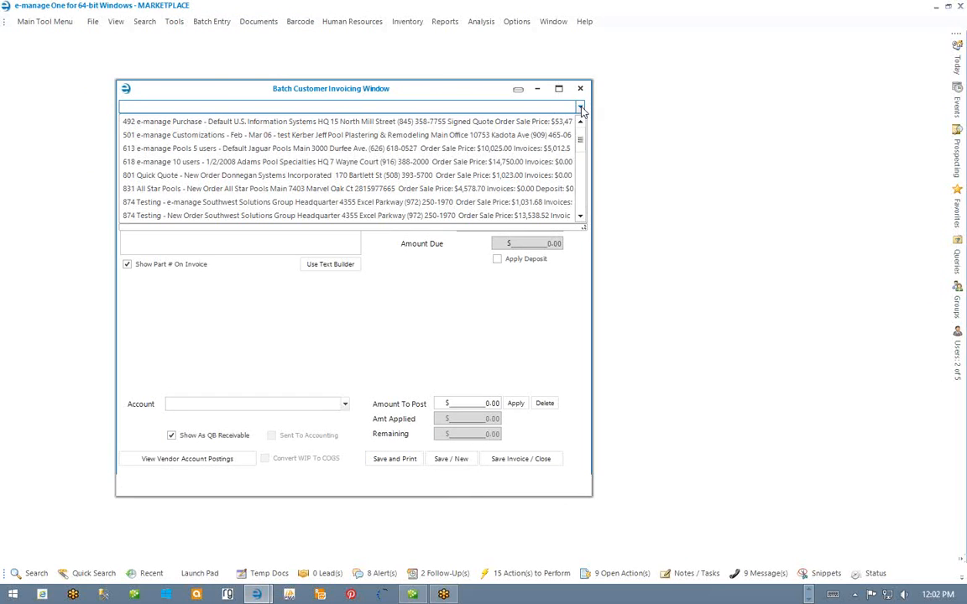
pyautogui.click(521, 176)
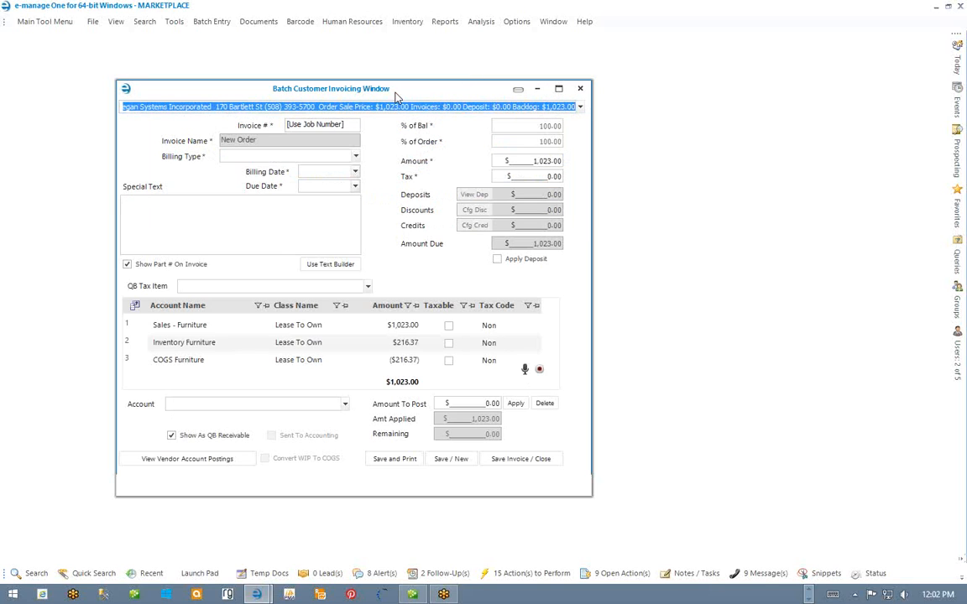
# Step: Examine the loaded order and page through other backlog orders, comparing their amounts, taxes, deposits and account postings
pyautogui.click(319, 327)
pyautogui.click(504, 161)
pyautogui.click(236, 161)
pyautogui.click(236, 161)
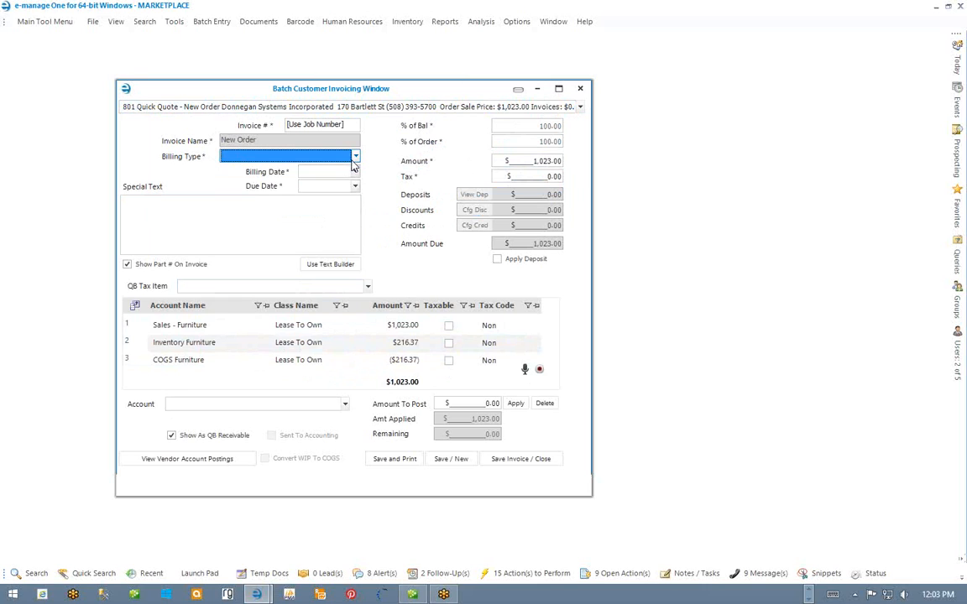
pyautogui.click(361, 105)
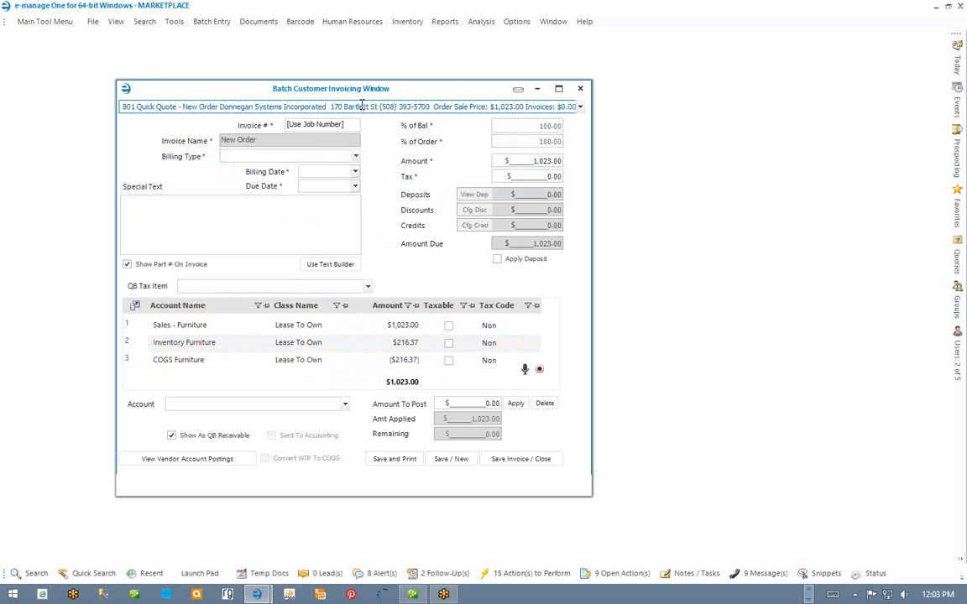
pyautogui.scroll(-1, 361, 106)
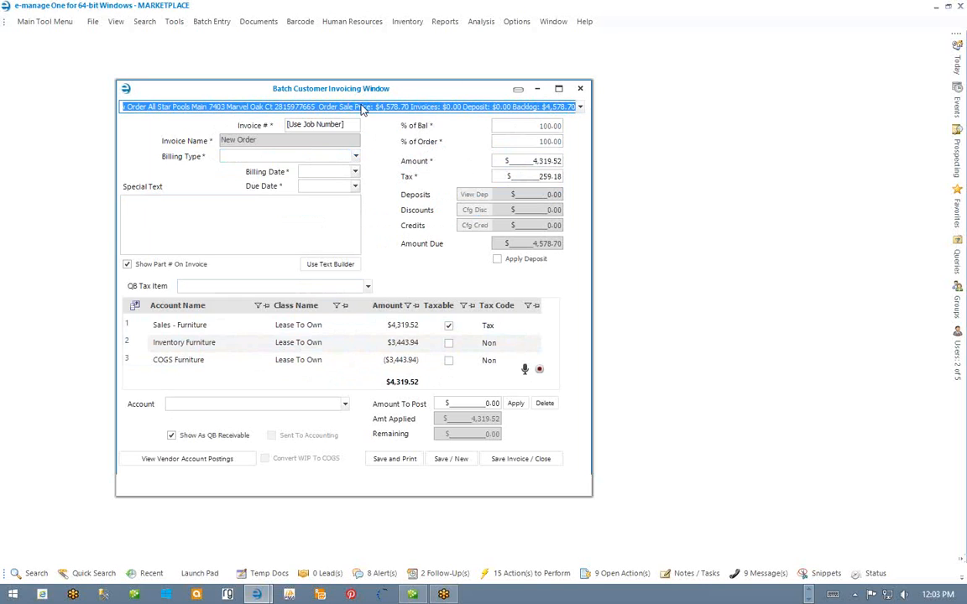
pyautogui.scroll(-1, 363, 109)
pyautogui.scroll(-1, 364, 109)
pyautogui.scroll(-1, 363, 110)
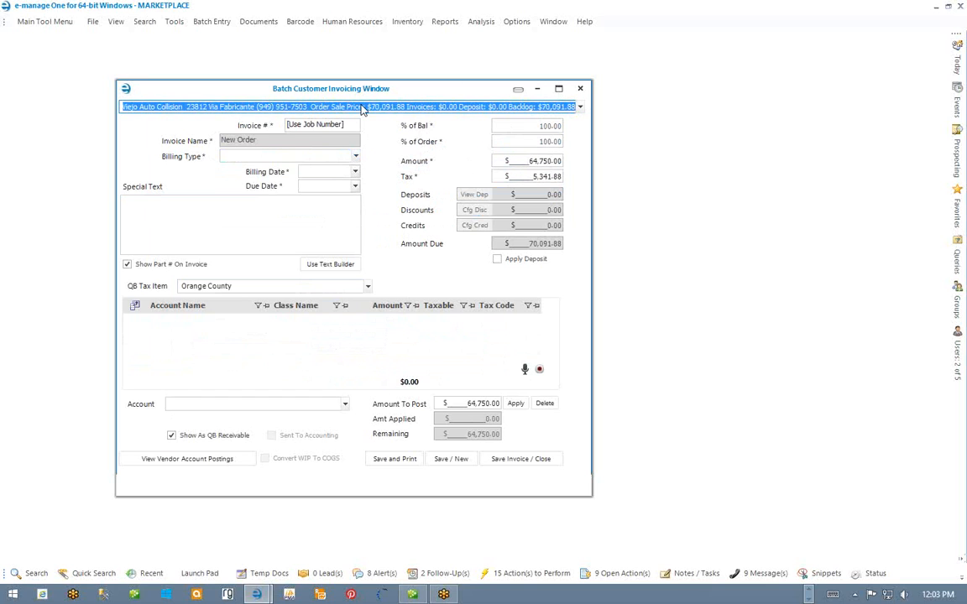
pyautogui.scroll(-1, 364, 110)
pyautogui.scroll(-1, 364, 110)
pyautogui.scroll(-4, 363, 110)
pyautogui.scroll(-2, 363, 110)
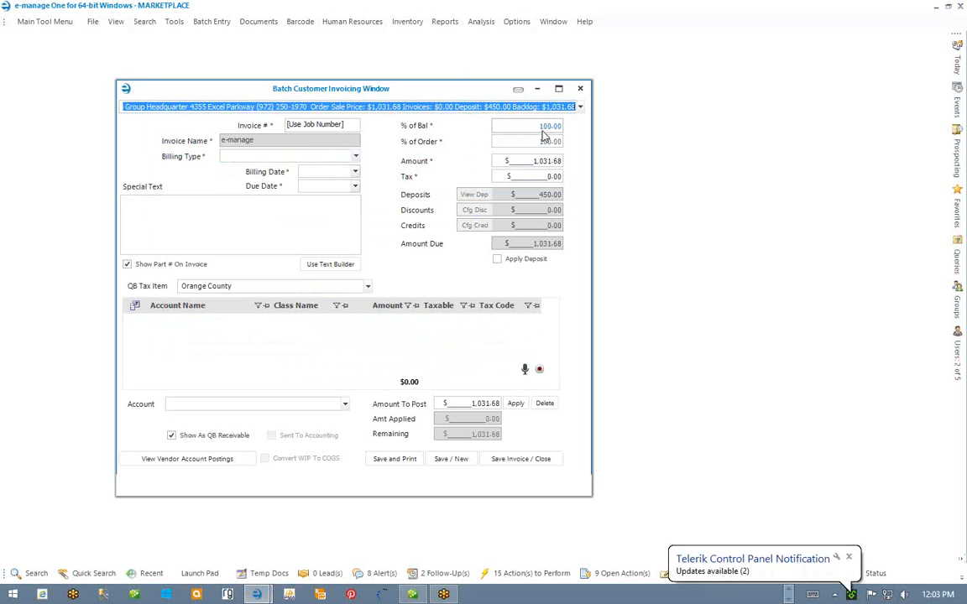
pyautogui.click(299, 156)
pyautogui.click(300, 156)
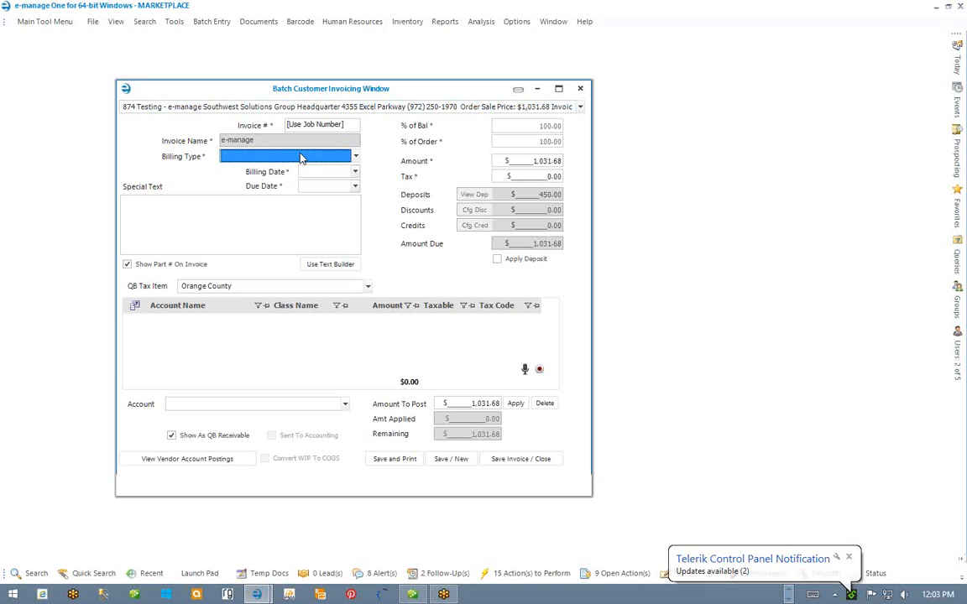
# Step: Load the All Star Pools order and set its billing type to Final with billing date 11/24/2014
pyautogui.click(484, 108)
pyautogui.scroll(-1, 483, 109)
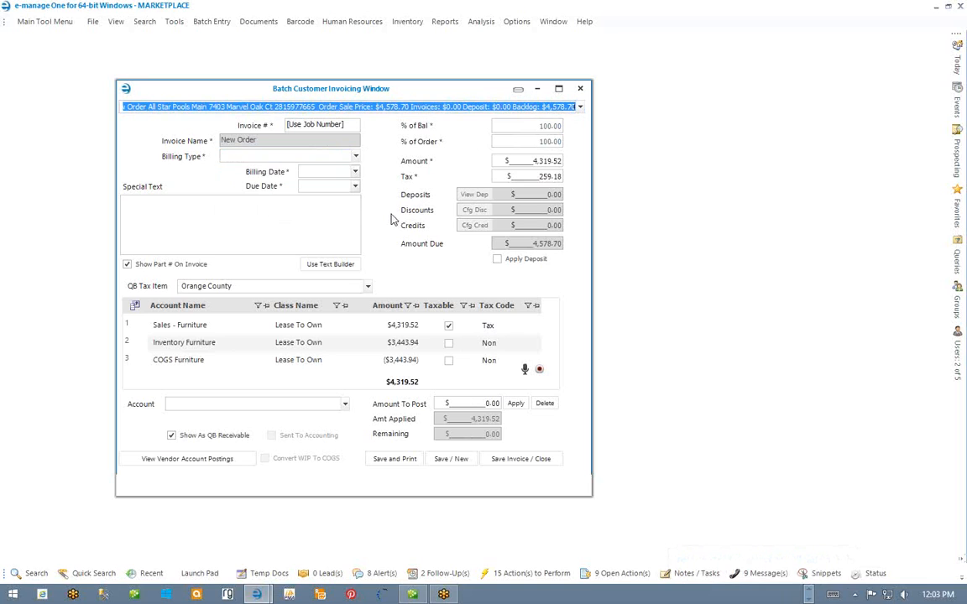
pyautogui.click(302, 159)
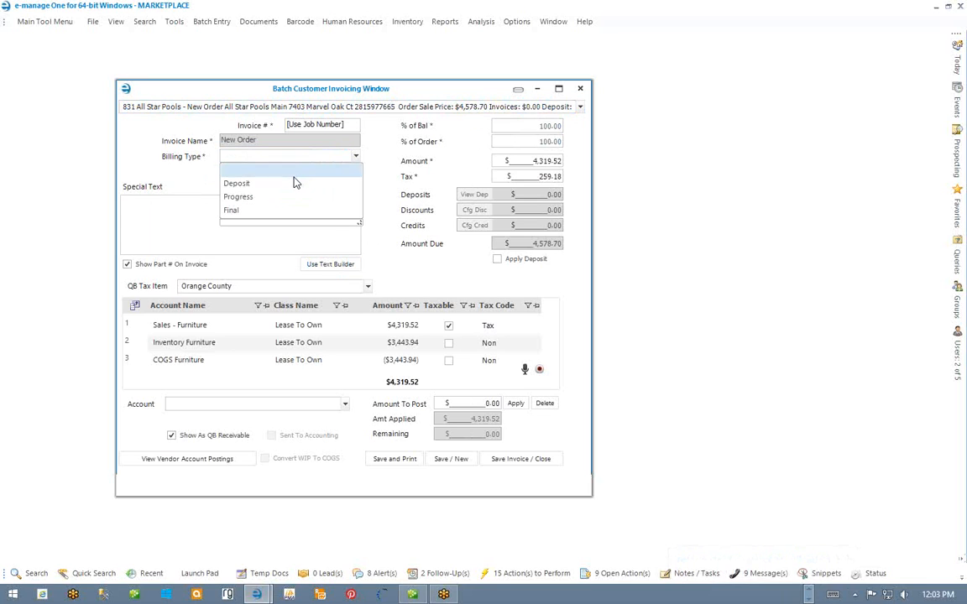
pyautogui.click(281, 210)
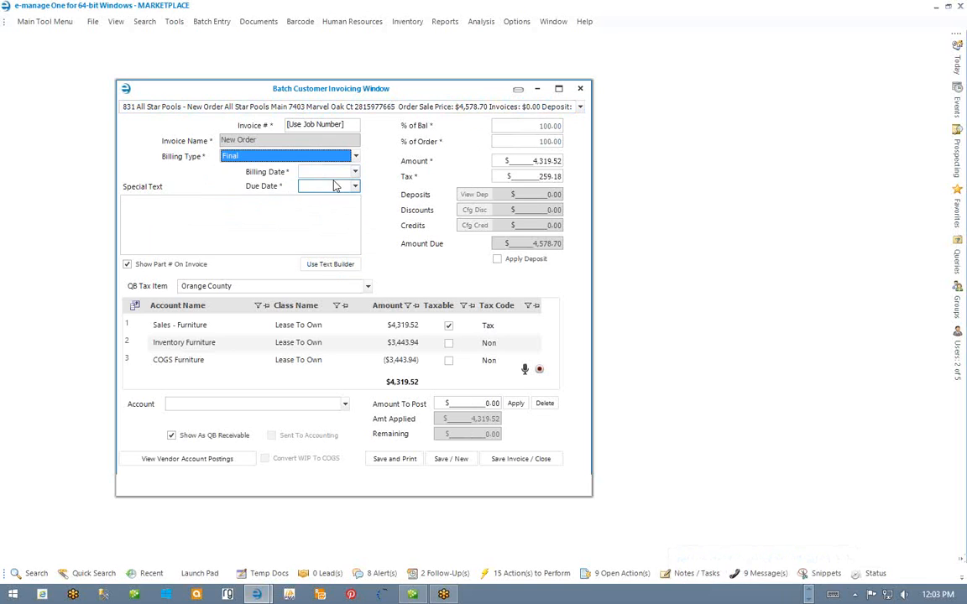
pyautogui.click(320, 171)
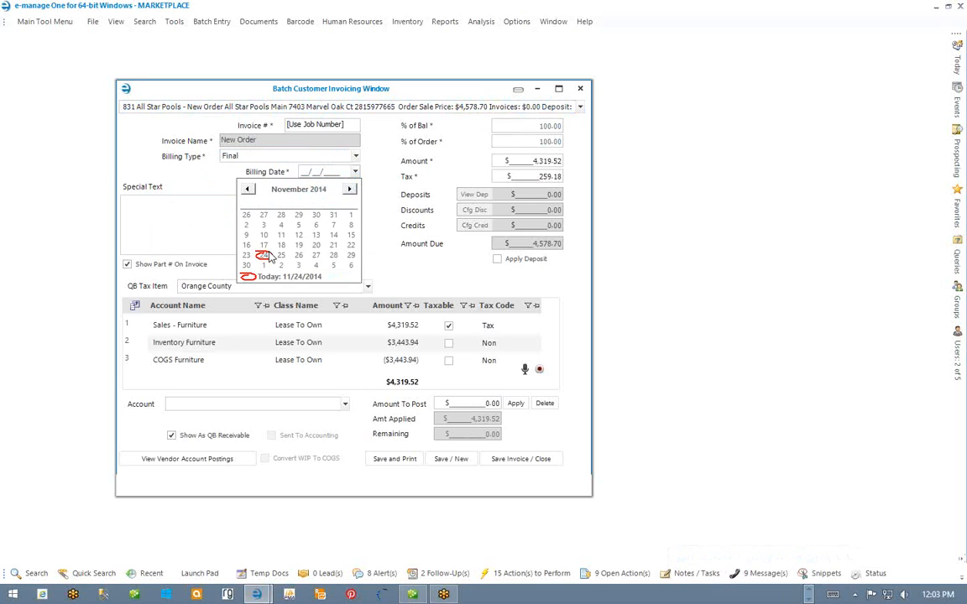
pyautogui.click(264, 254)
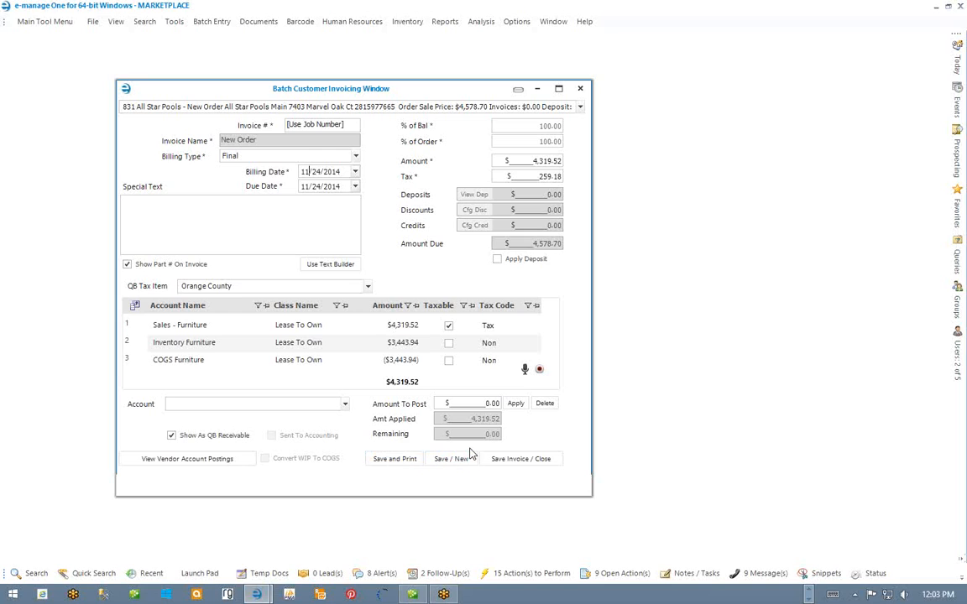
# Step: Save and print the All Star Pools invoice, accepting 11/24/2014 as the order's final invoice date
pyautogui.click(391, 460)
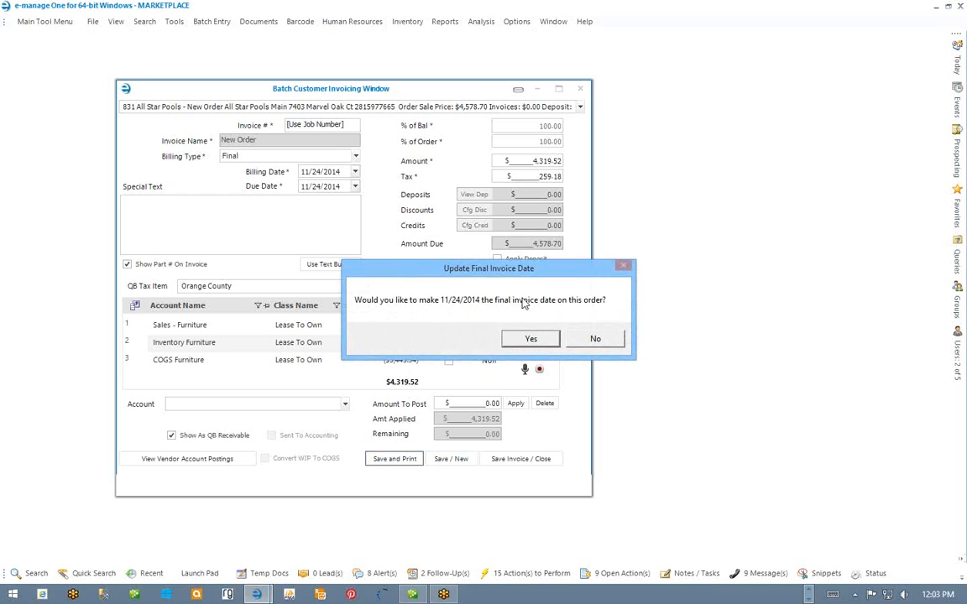
pyautogui.click(531, 340)
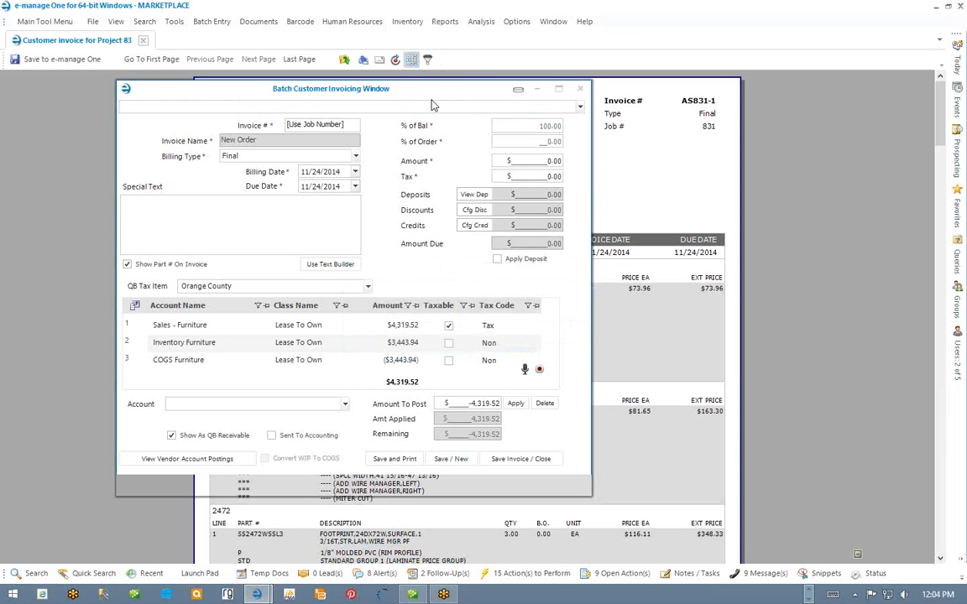
pyautogui.moveTo(424, 92); pyautogui.dragTo(347, 110)
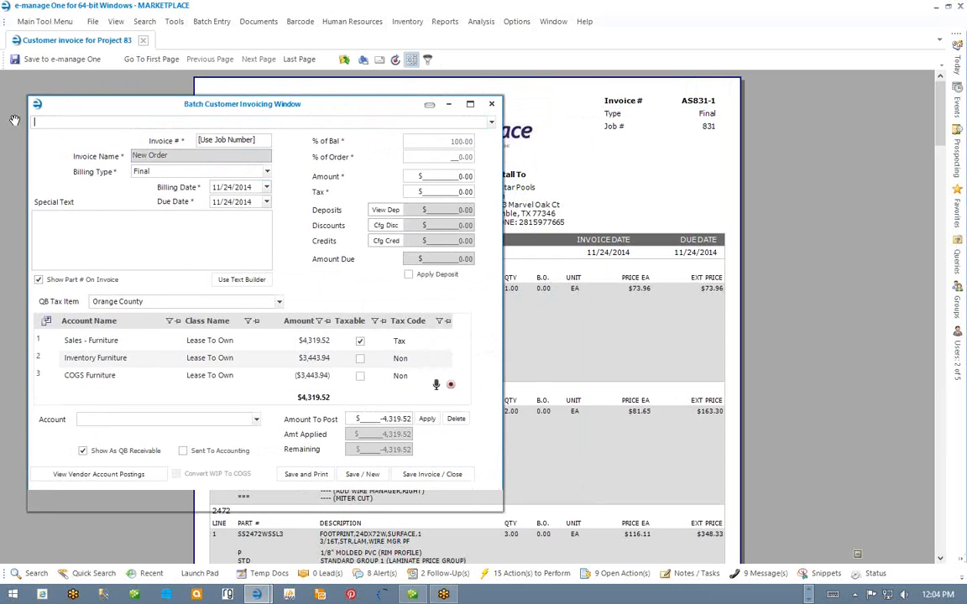
# Step: Page through the remaining backlog orders and return to the Donnegan Systems Incorporated order to examine its invoice details
pyautogui.click(242, 121)
pyautogui.moveTo(337, 108); pyautogui.dragTo(419, 99)
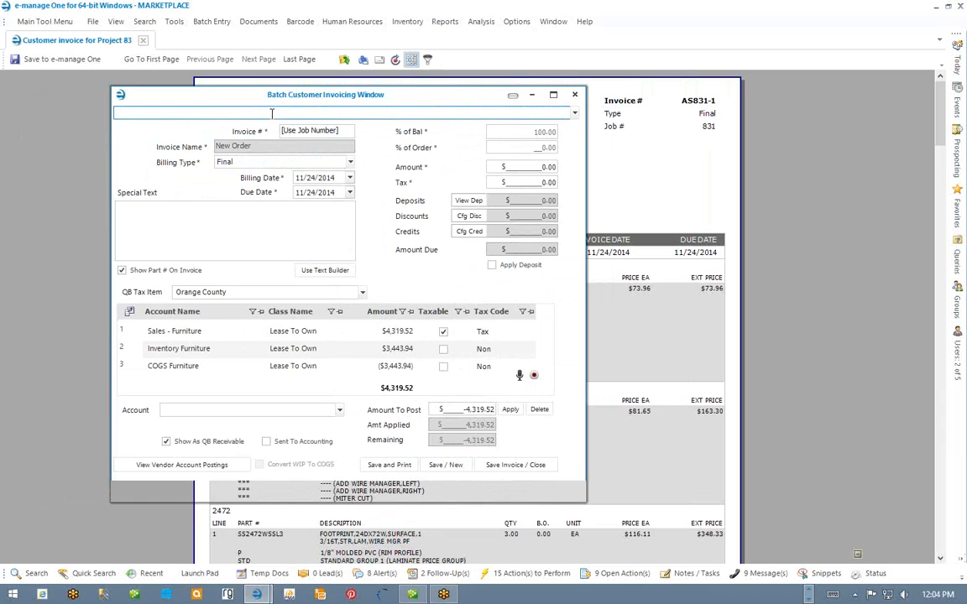
pyautogui.scroll(-1, 272, 113)
pyautogui.scroll(-4, 272, 113)
pyautogui.scroll(1, 272, 118)
pyautogui.scroll(-1, 272, 119)
pyautogui.scroll(1, 272, 118)
pyautogui.scroll(-1, 272, 118)
pyautogui.scroll(-1, 272, 118)
pyautogui.scroll(-1, 272, 118)
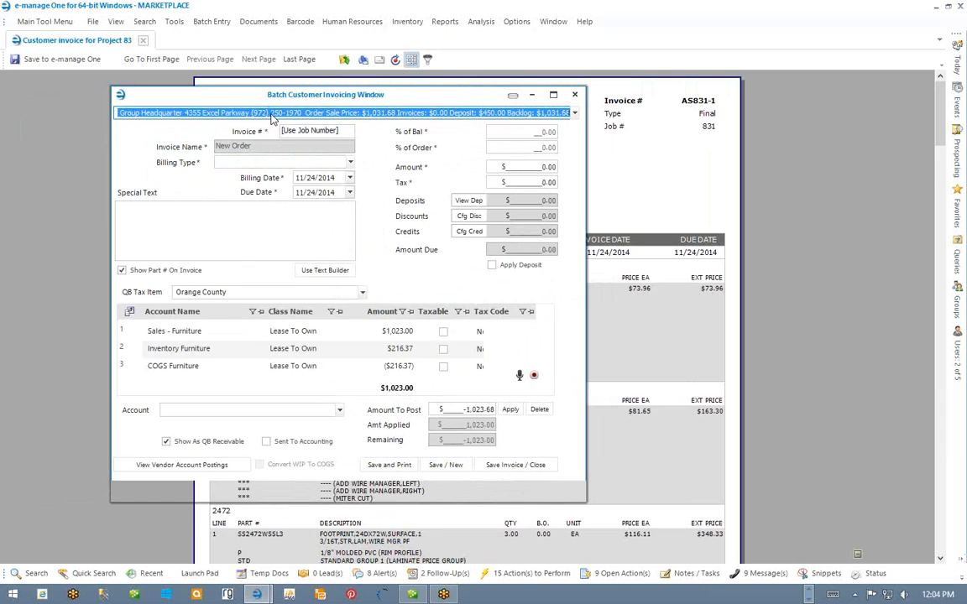
pyautogui.scroll(1, 272, 118)
pyautogui.scroll(1, 272, 118)
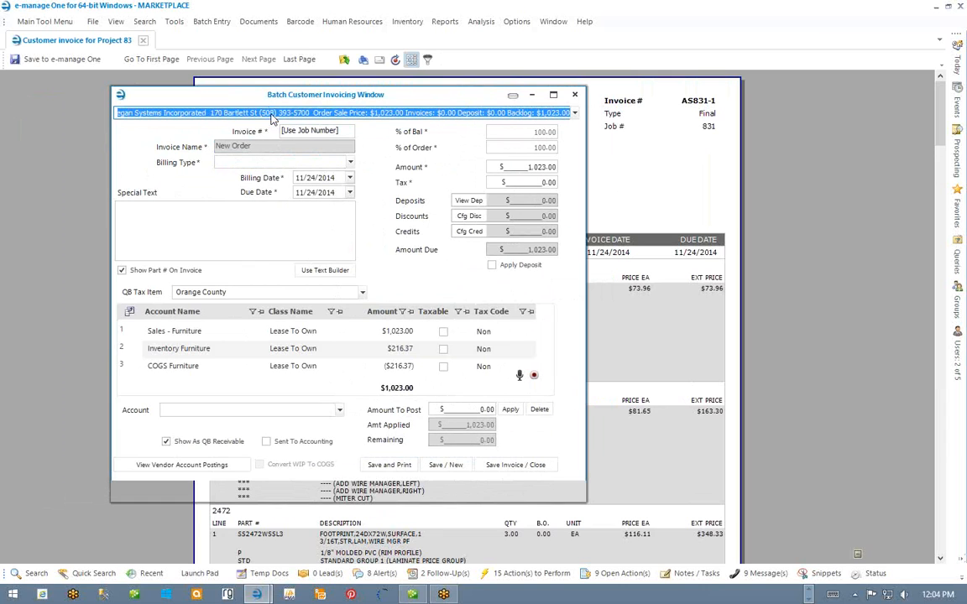
# Step: Review the list of actions to perform in its own floating window and close it
pyautogui.click(526, 576)
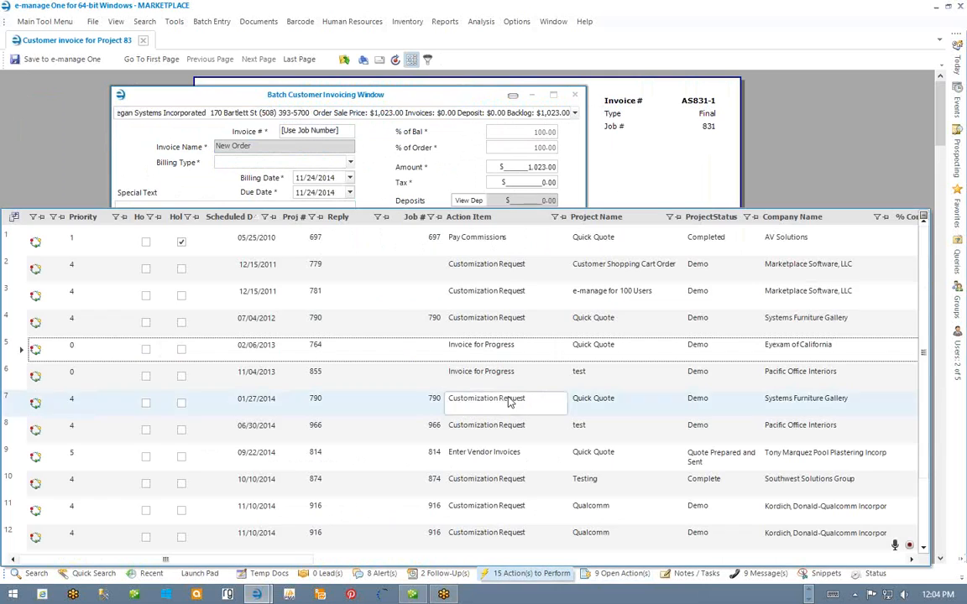
pyautogui.click(924, 220)
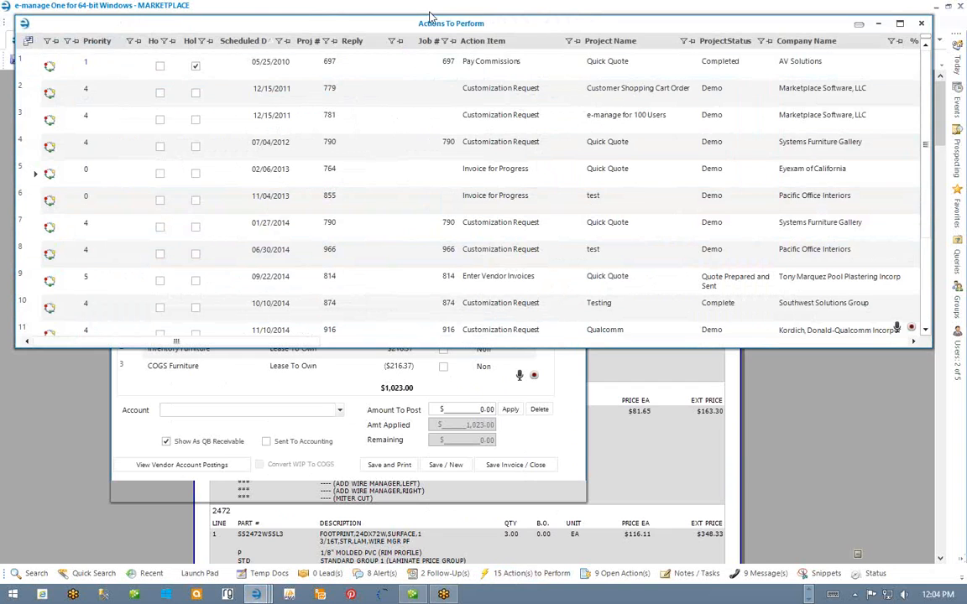
pyautogui.moveTo(426, 27); pyautogui.dragTo(647, 194)
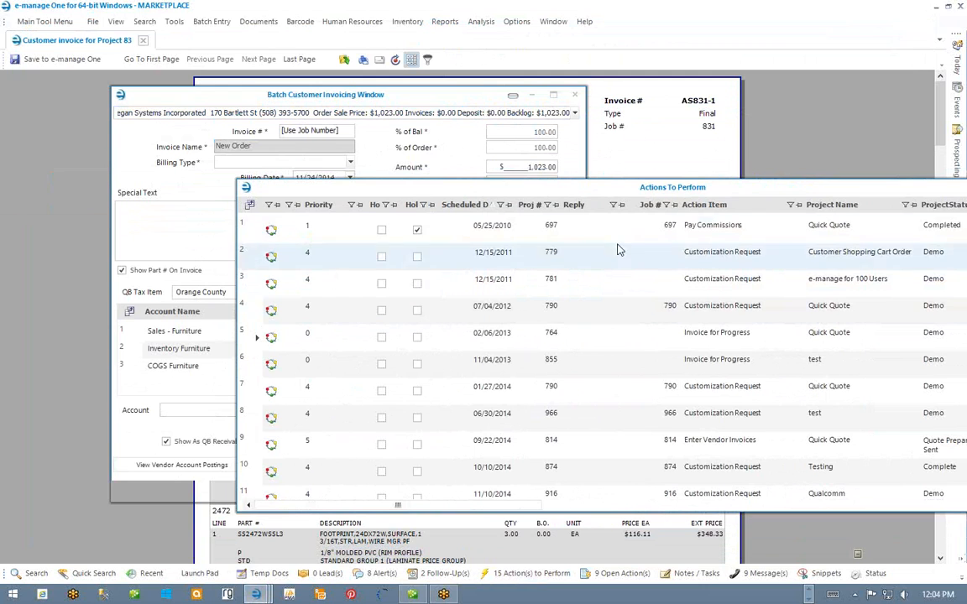
pyautogui.moveTo(635, 194); pyautogui.dragTo(408, 167)
pyautogui.click(916, 166)
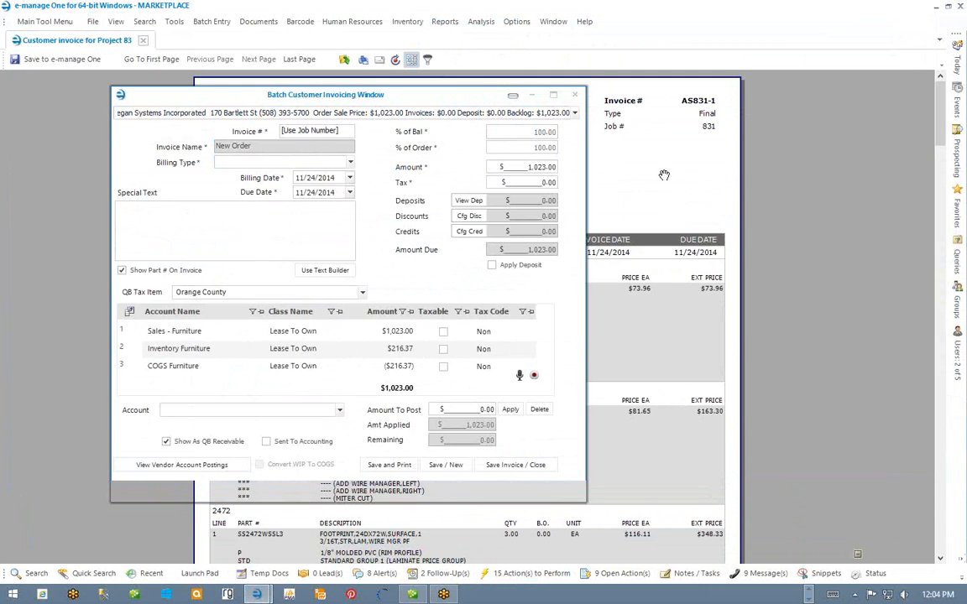
# Step: Close the project invoicing window and open batch invoicing for service tickets, enlarging its ticket list
pyautogui.click(575, 96)
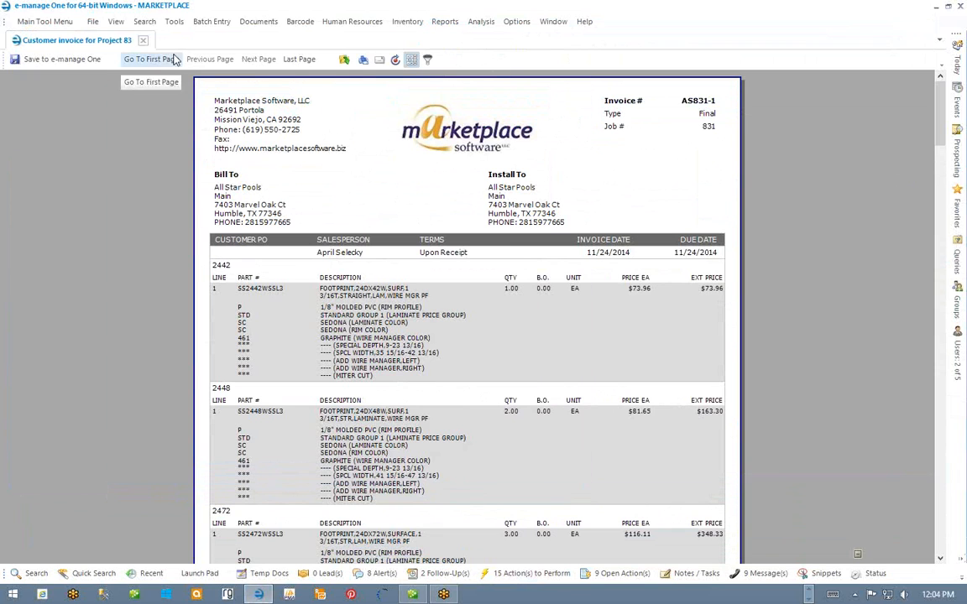
pyautogui.click(207, 23)
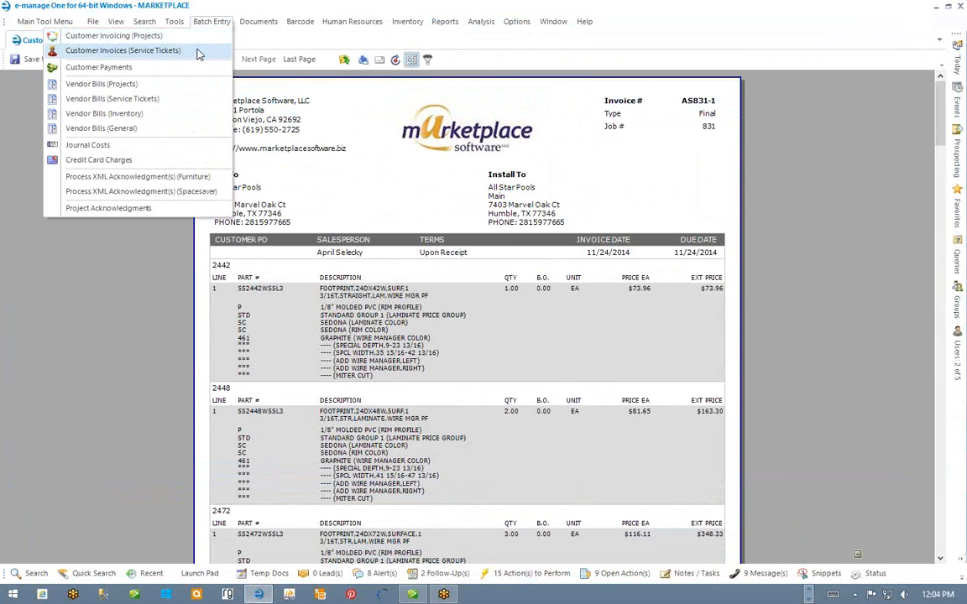
pyautogui.click(197, 52)
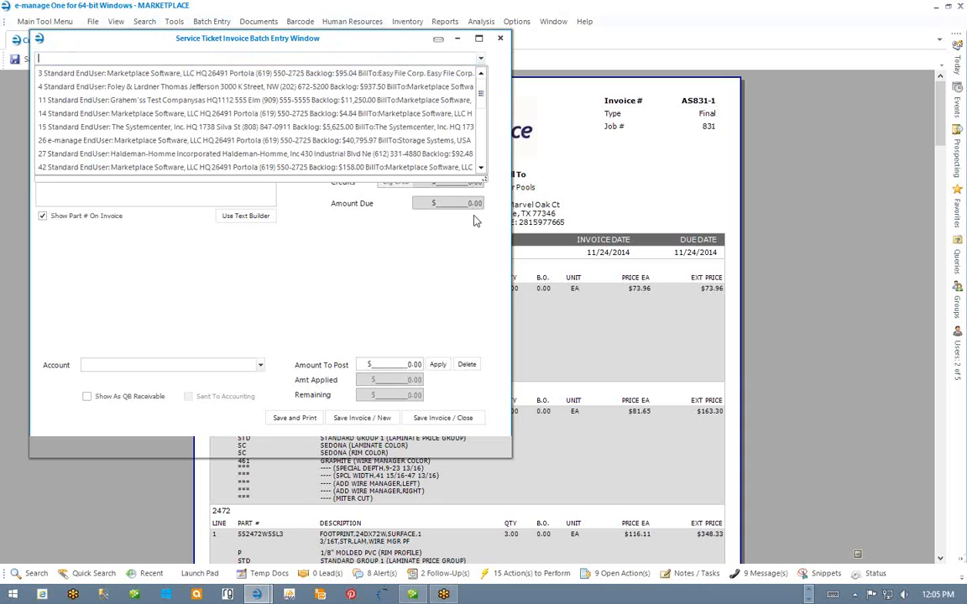
pyautogui.moveTo(483, 177); pyautogui.dragTo(686, 369)
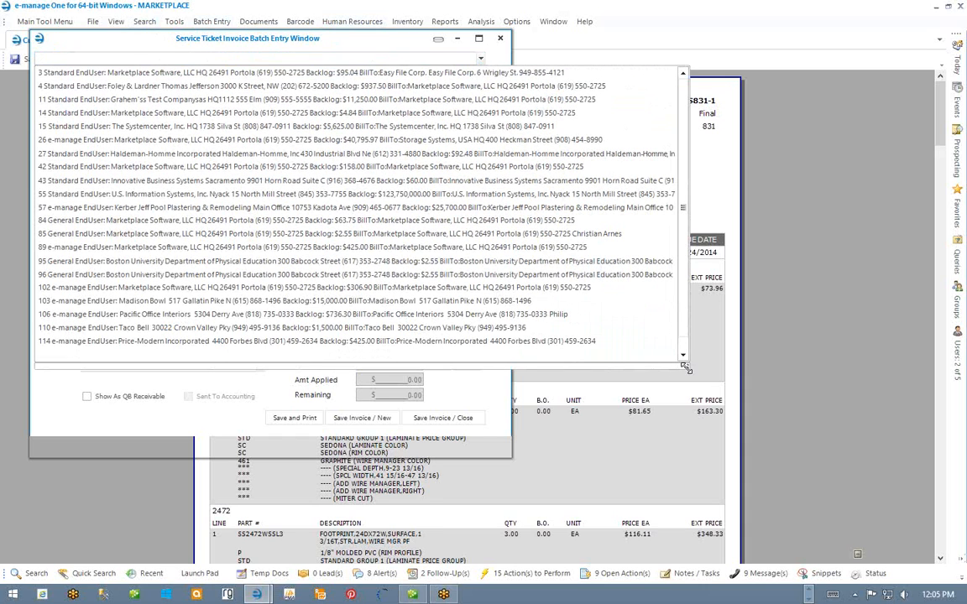
# Step: Load the e-manage service ticket for Marketplace Software, LLC that has a $425.00 backlog
pyautogui.click(459, 221)
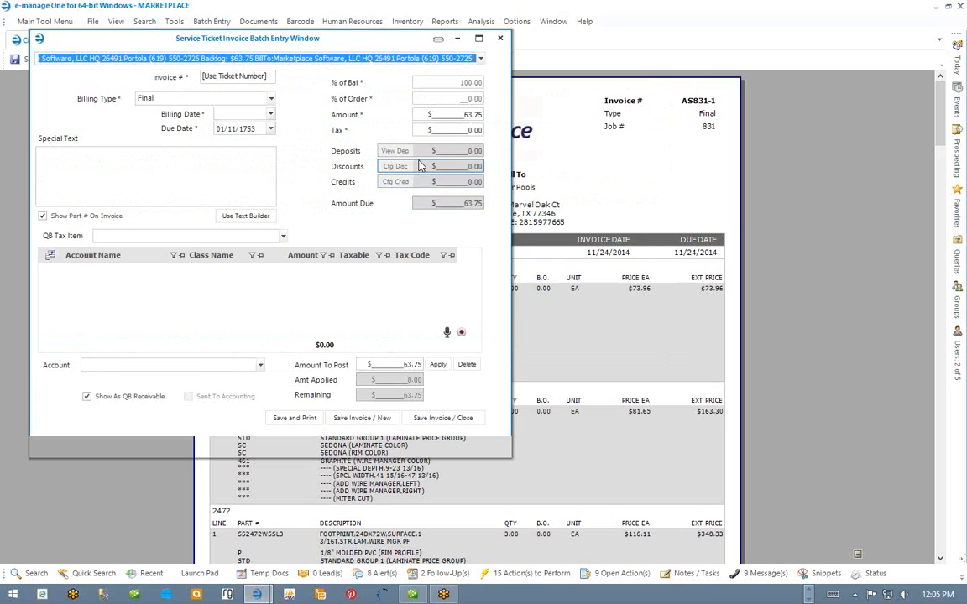
pyautogui.click(338, 59)
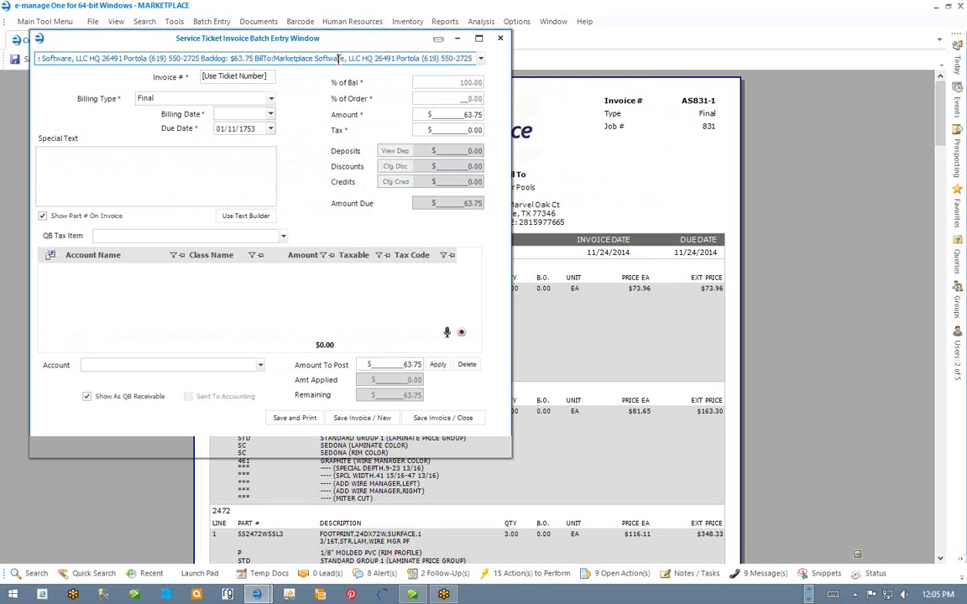
pyautogui.scroll(-1, 338, 59)
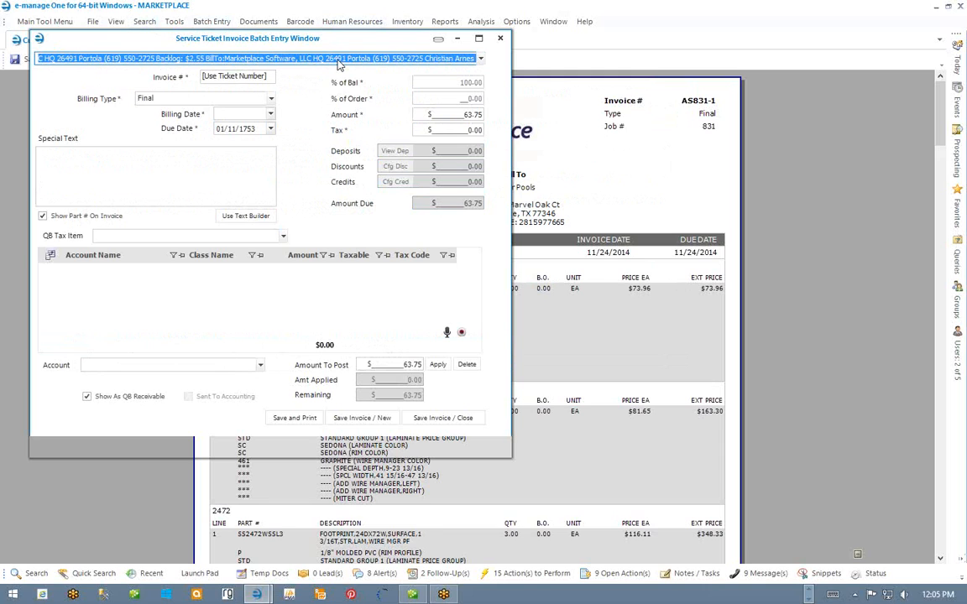
pyautogui.scroll(-1, 338, 65)
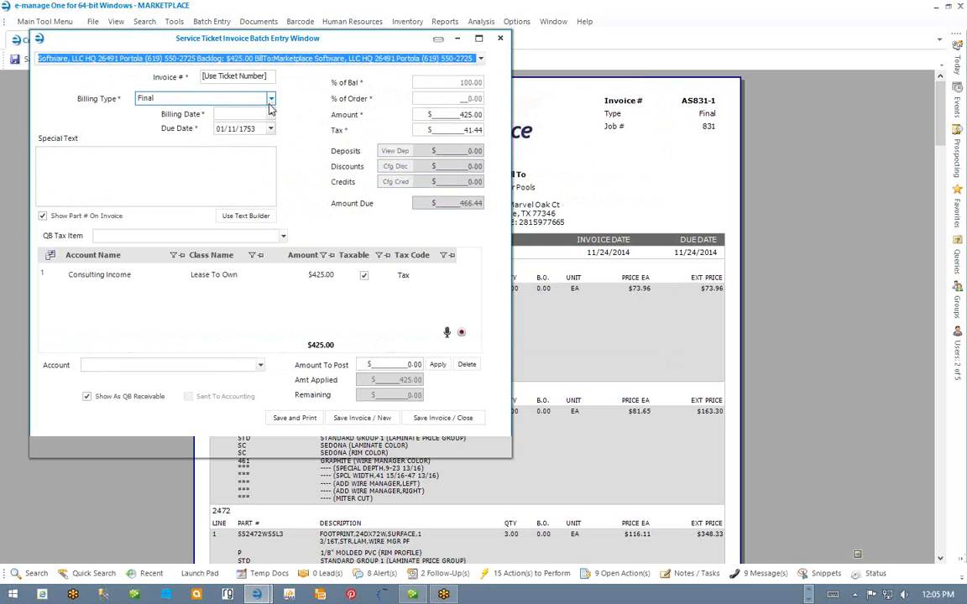
# Step: Set the ticket invoice's billing date to 11/24/2014 and QB tax item to Orange County, and save and print it
pyautogui.click(270, 113)
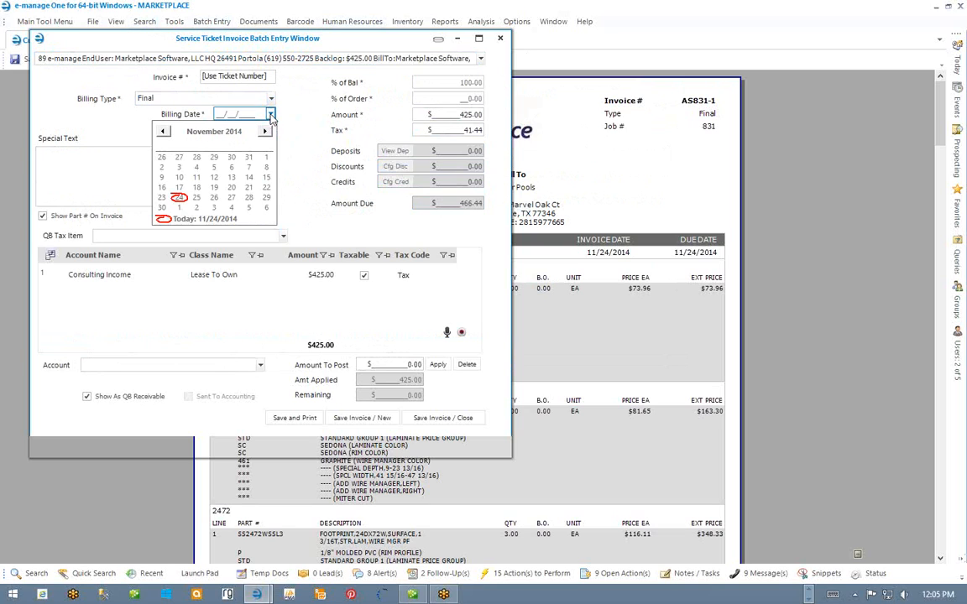
pyautogui.click(178, 197)
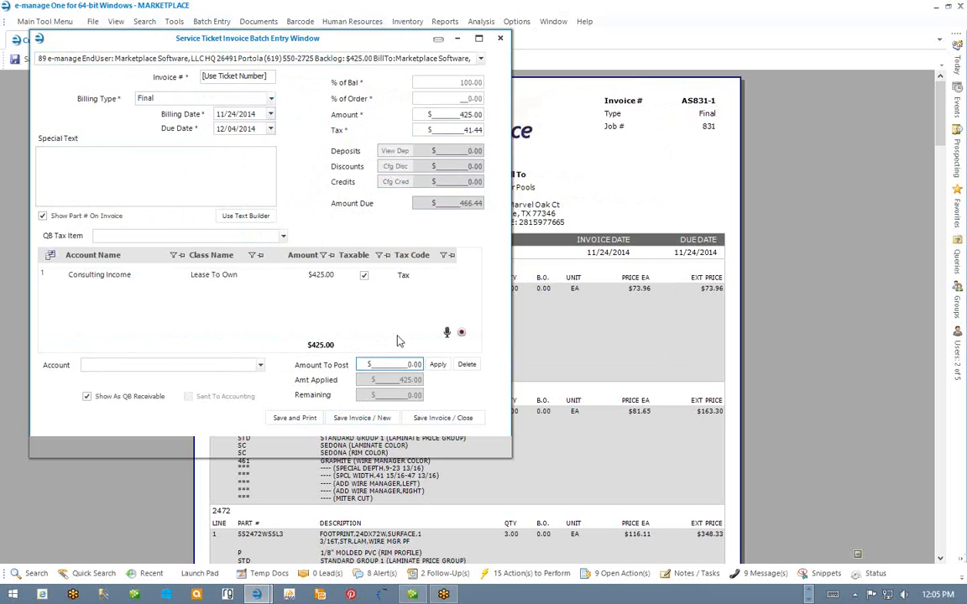
pyautogui.click(284, 237)
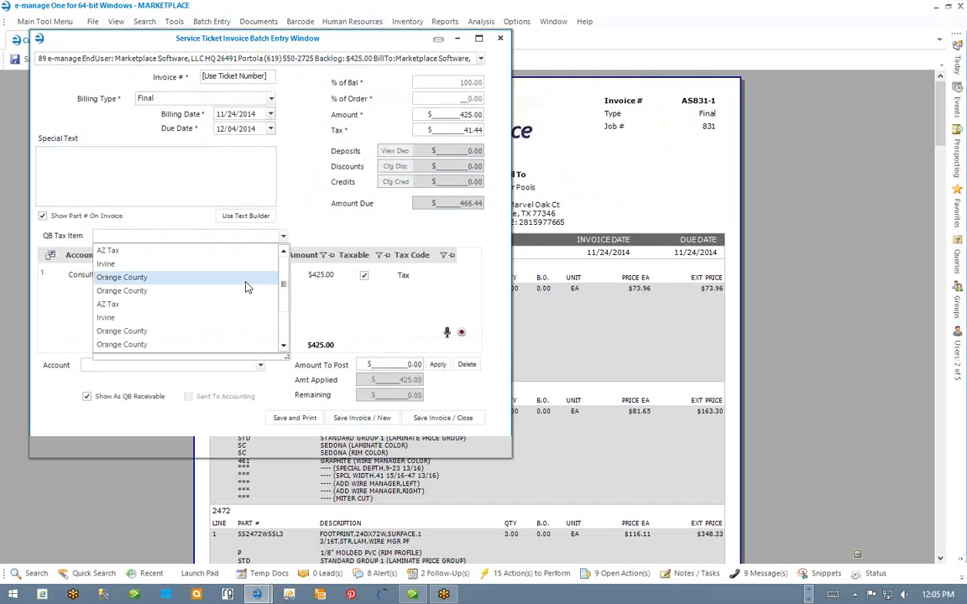
pyautogui.click(243, 277)
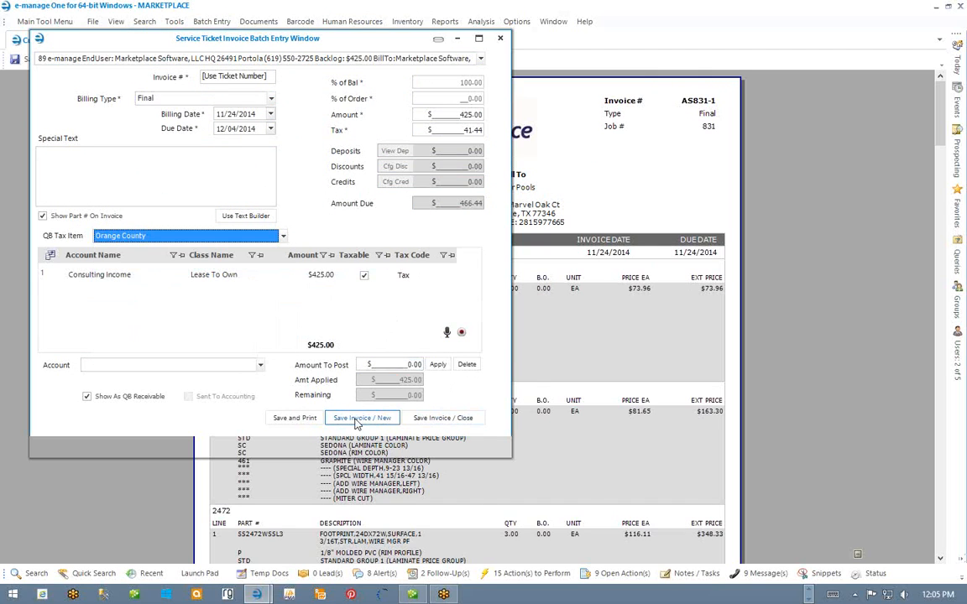
pyautogui.click(310, 419)
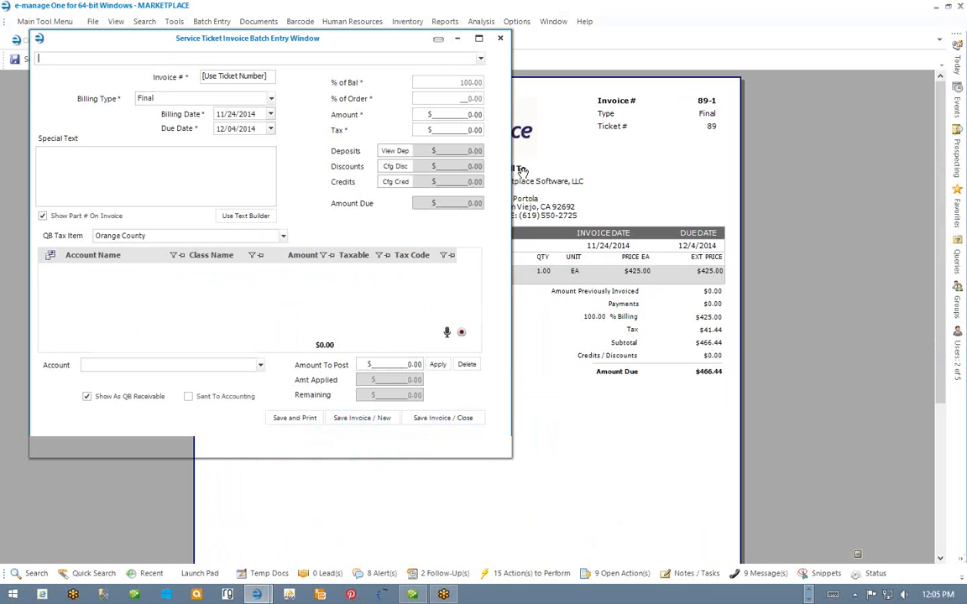
# Step: Close the service ticket invoicing window and open batch entry of vendor bills for projects
pyautogui.moveTo(388, 43); pyautogui.dragTo(447, 91)
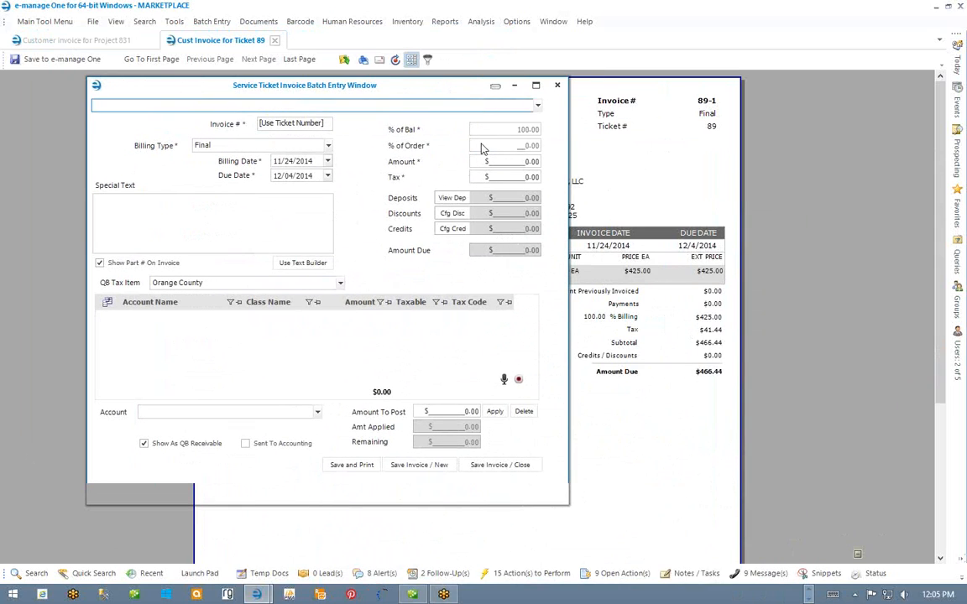
pyautogui.click(556, 85)
pyautogui.click(211, 22)
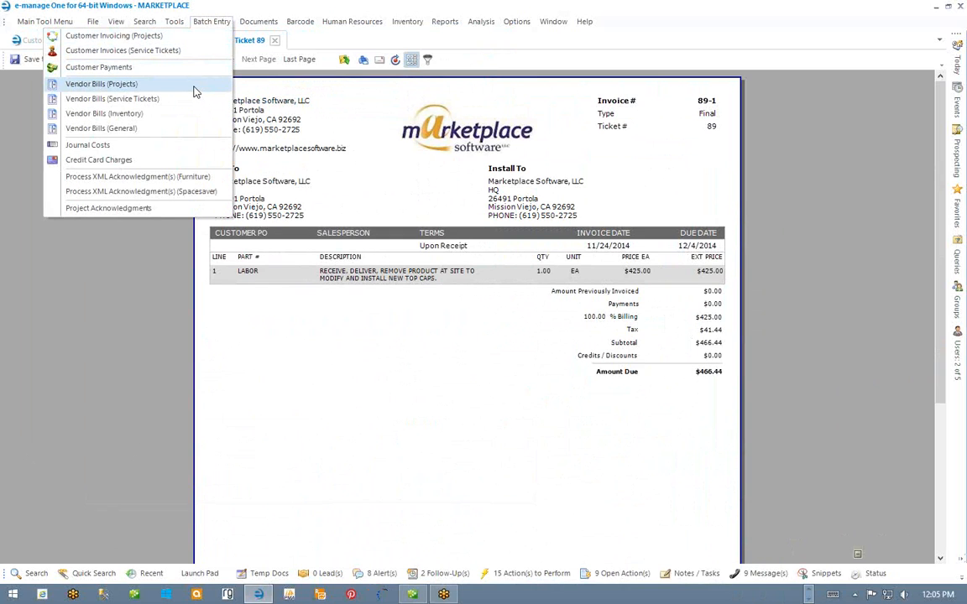
pyautogui.click(125, 84)
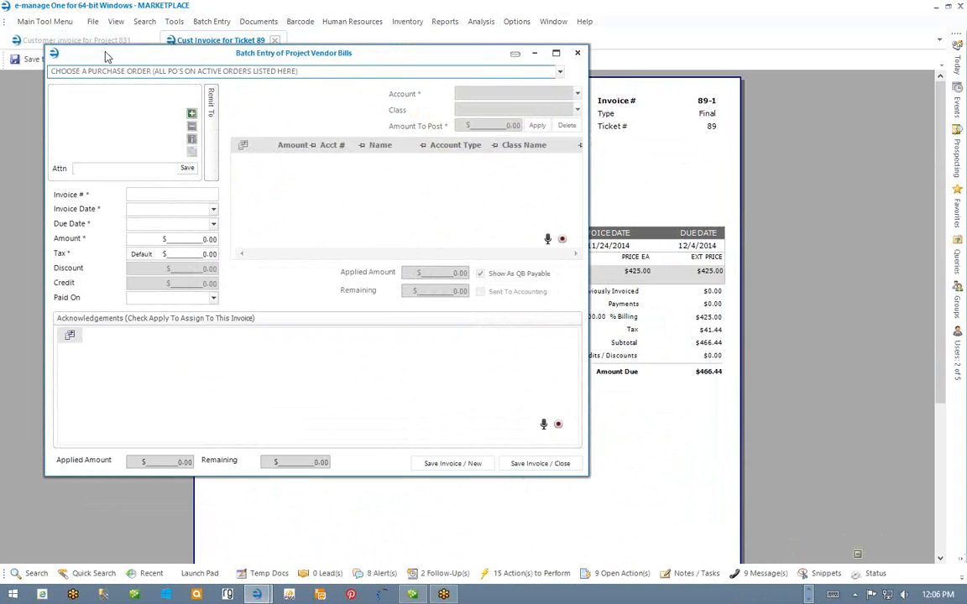
# Step: Enlarge the purchase order list and load the HON Company order for Pacific Office Interiors
pyautogui.click(559, 71)
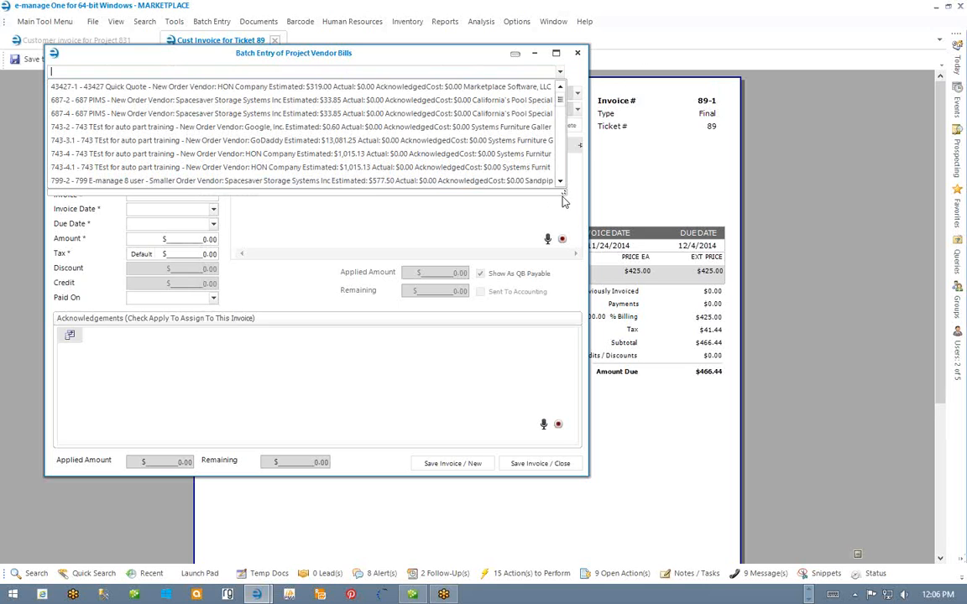
pyautogui.moveTo(559, 191); pyautogui.dragTo(757, 443)
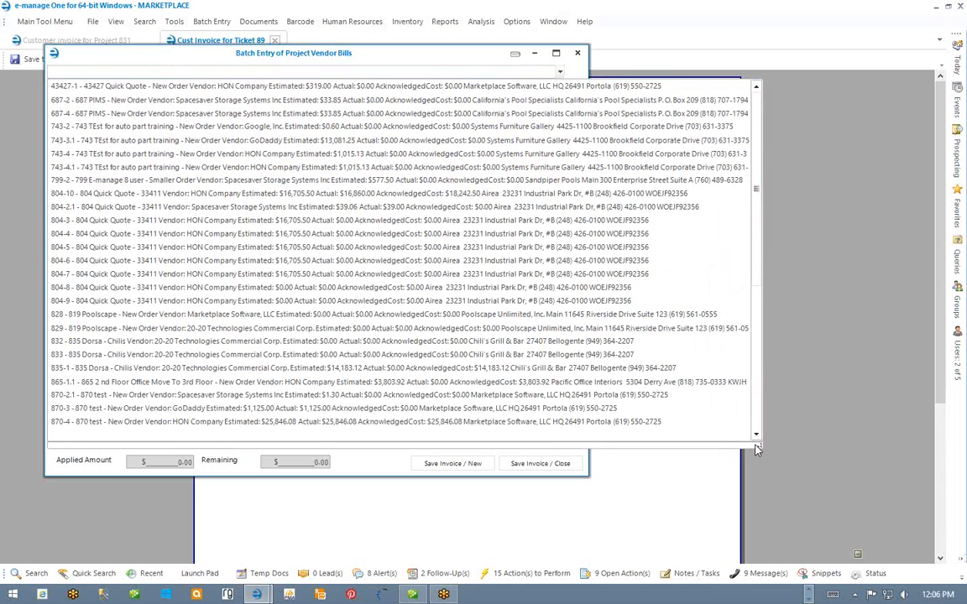
pyautogui.click(493, 381)
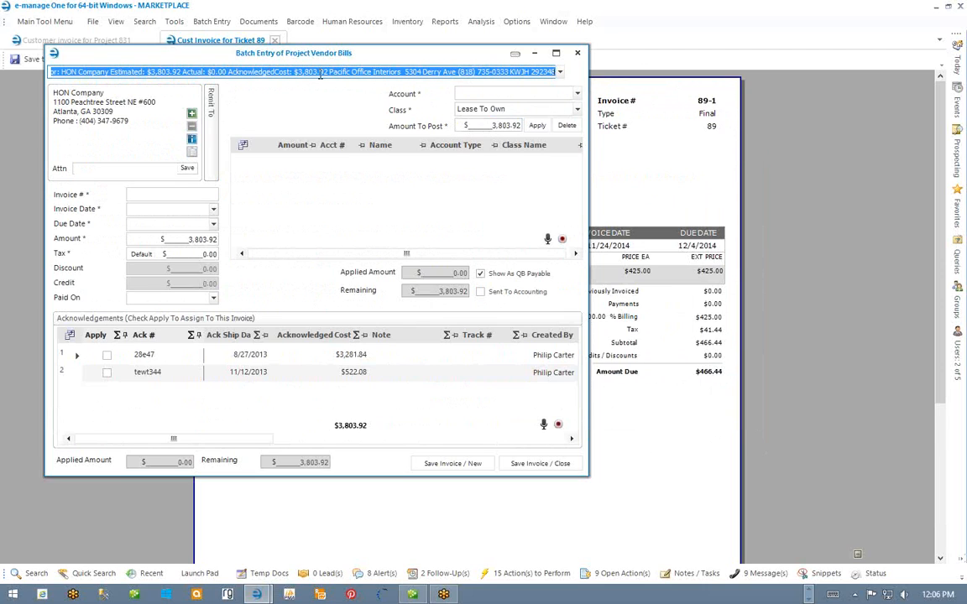
# Step: Step through the following purchase orders to the Haworth Incorporated order for Centennial Medical Plaza and examine its bill details
pyautogui.click(199, 240)
pyautogui.scroll(-1, 471, 73)
pyautogui.scroll(-1, 470, 77)
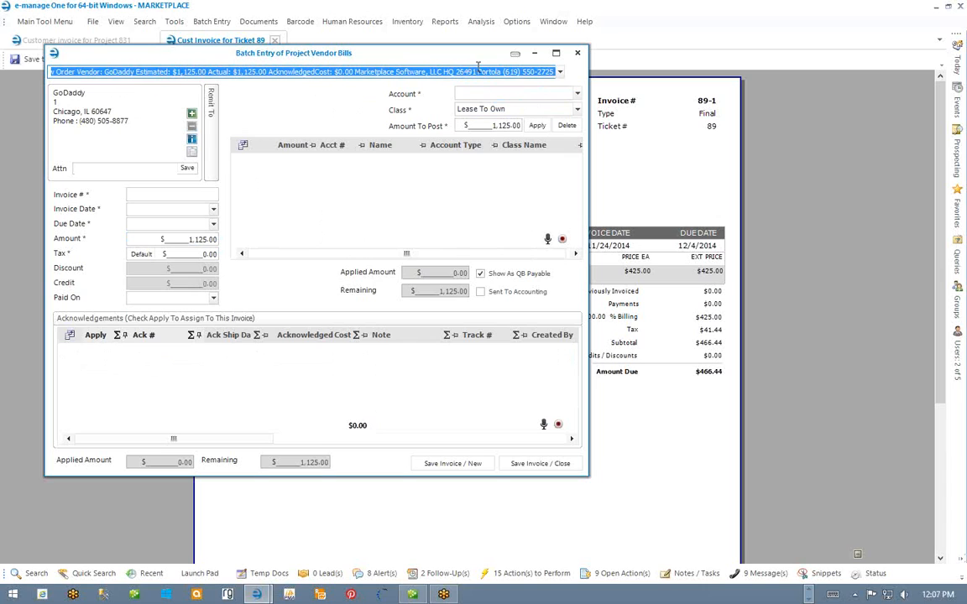
pyautogui.press('Down')
pyautogui.press('Down')
pyautogui.press('Down')
pyautogui.press('Down')
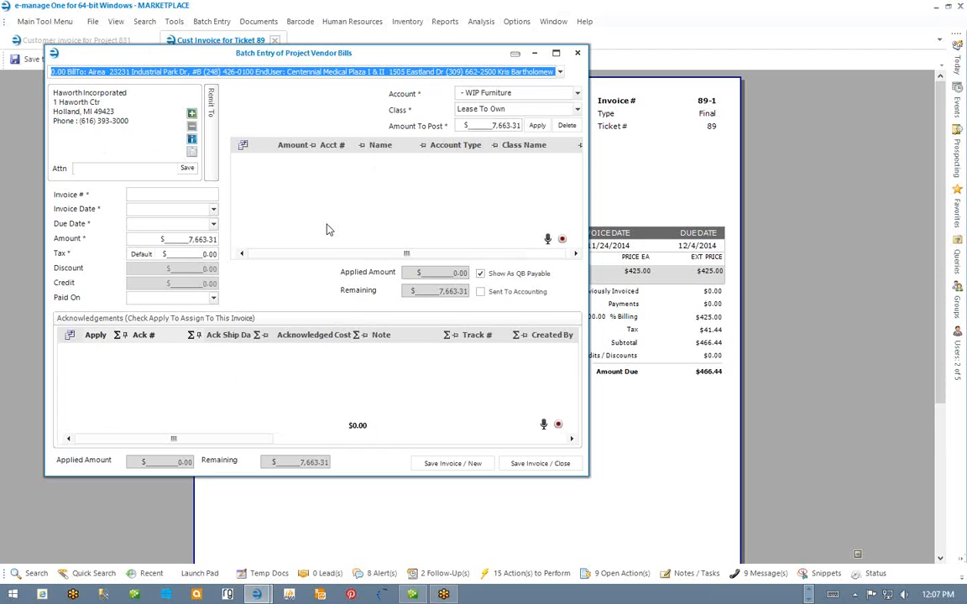
pyautogui.click(149, 193)
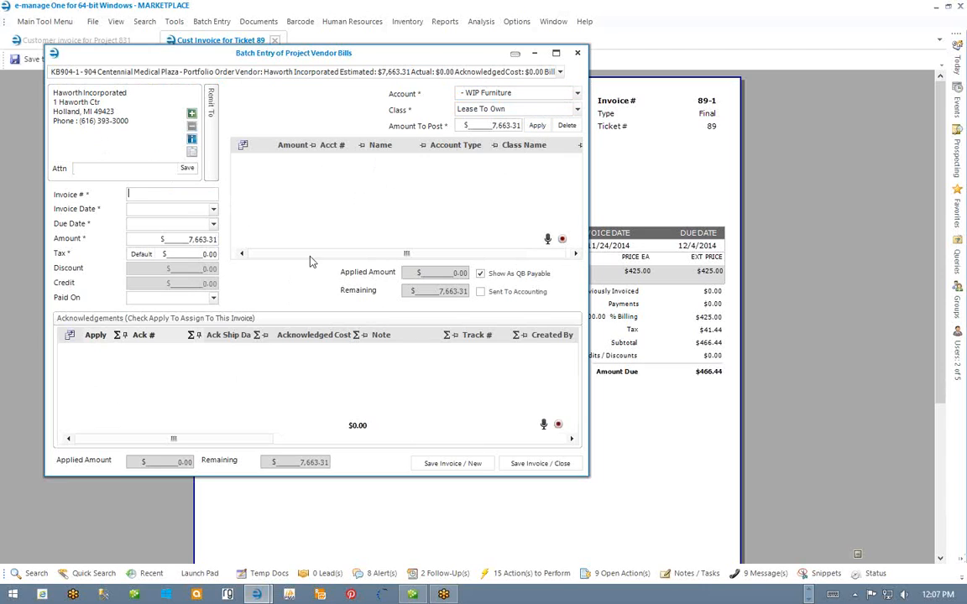
# Step: Close the project vendor bills window and open batch entry of vendor bills for service tickets
pyautogui.click(579, 54)
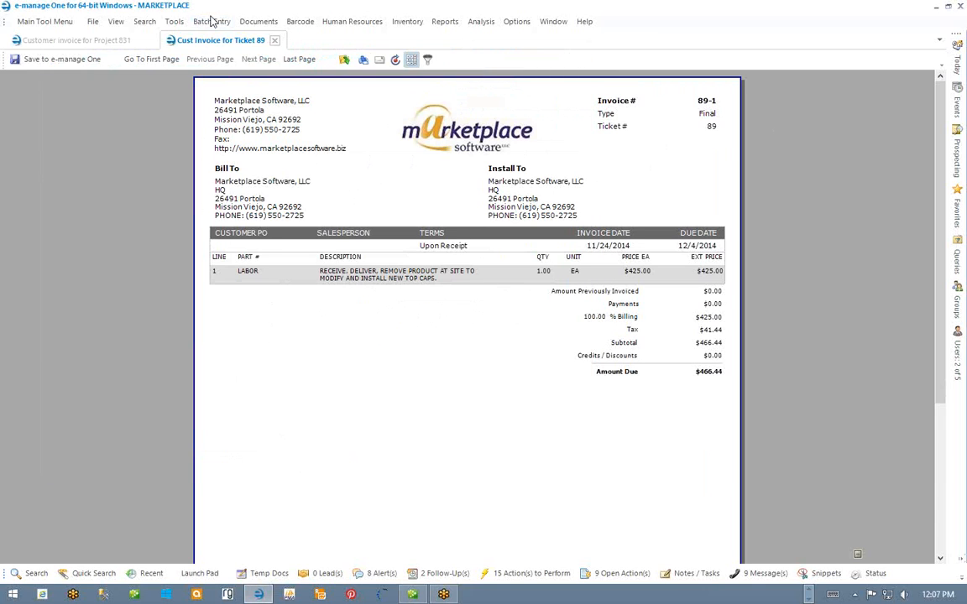
pyautogui.click(210, 22)
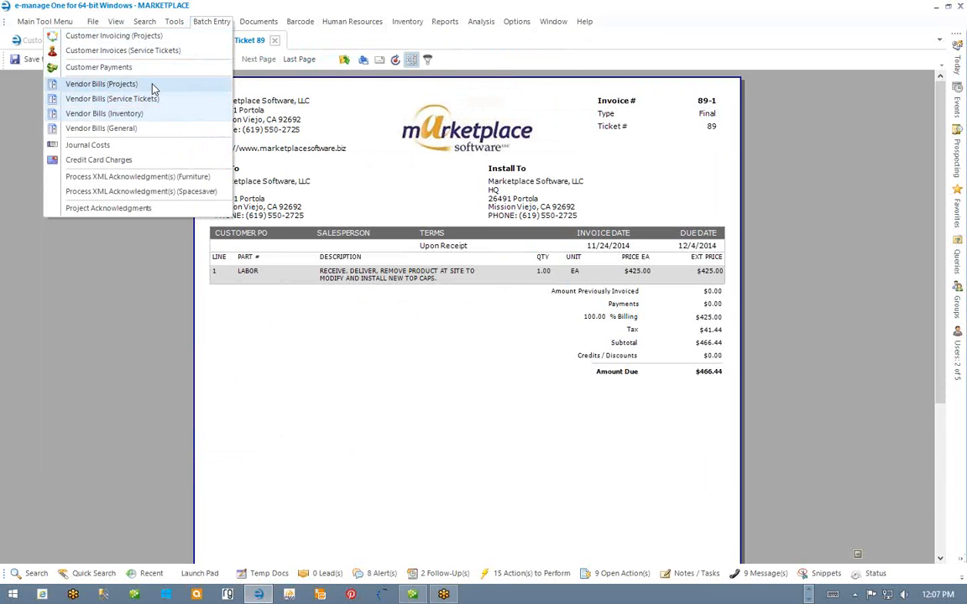
pyautogui.click(152, 101)
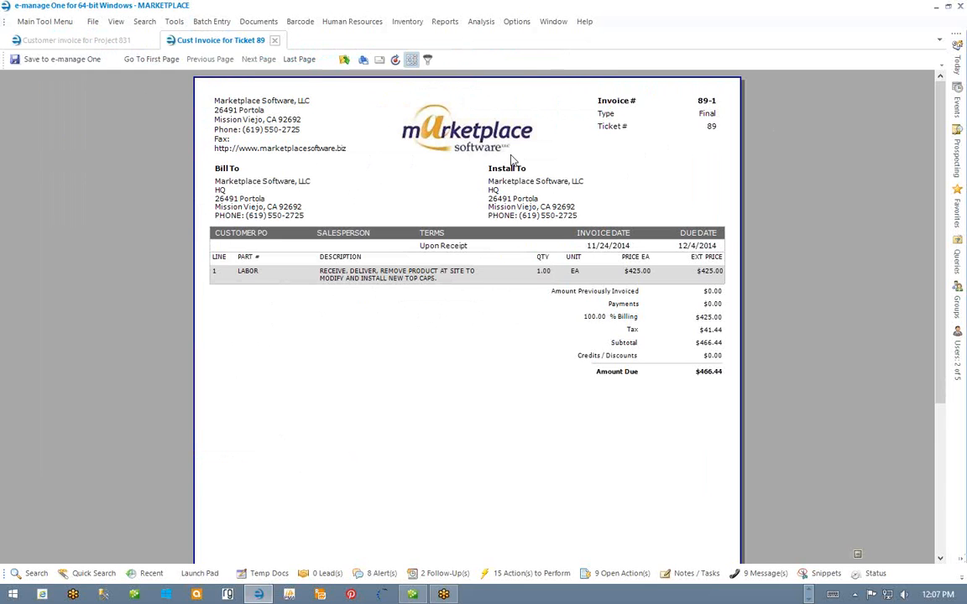
# Step: Load the Best Buy service ticket purchase order and advance to the GoDaddy purchase order for Marketplace Software, LLC
pyautogui.click(573, 87)
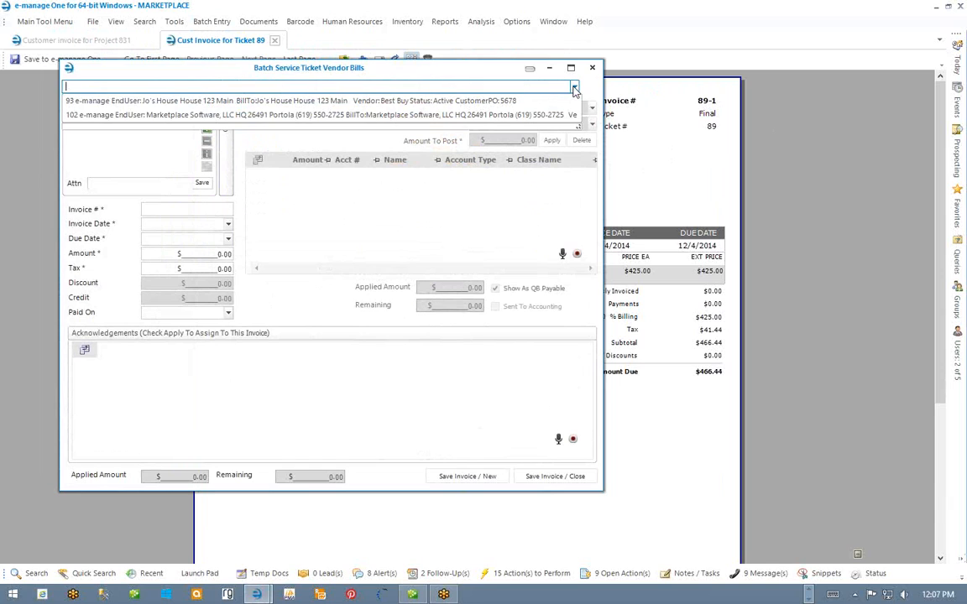
pyautogui.click(573, 87)
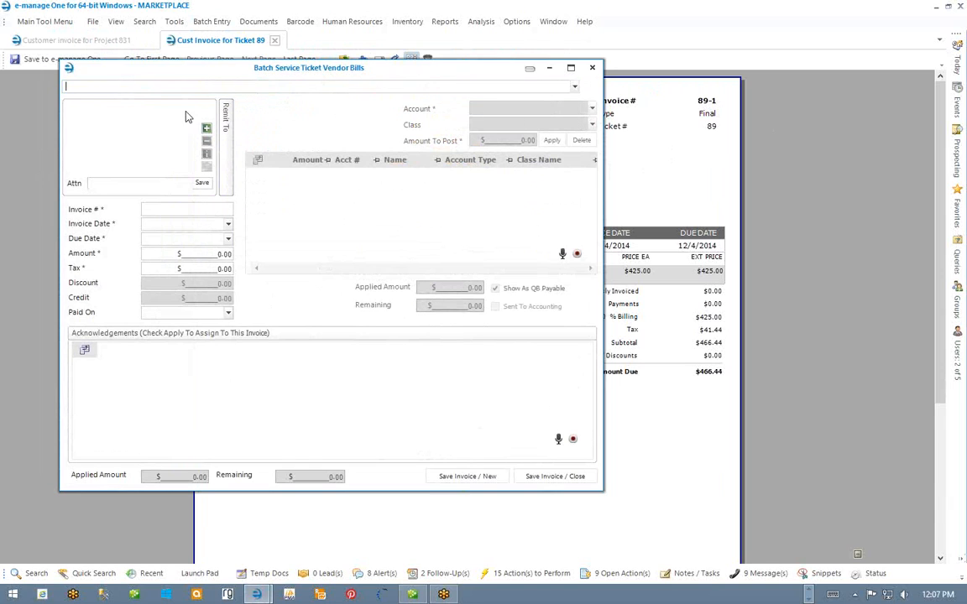
pyautogui.click(215, 207)
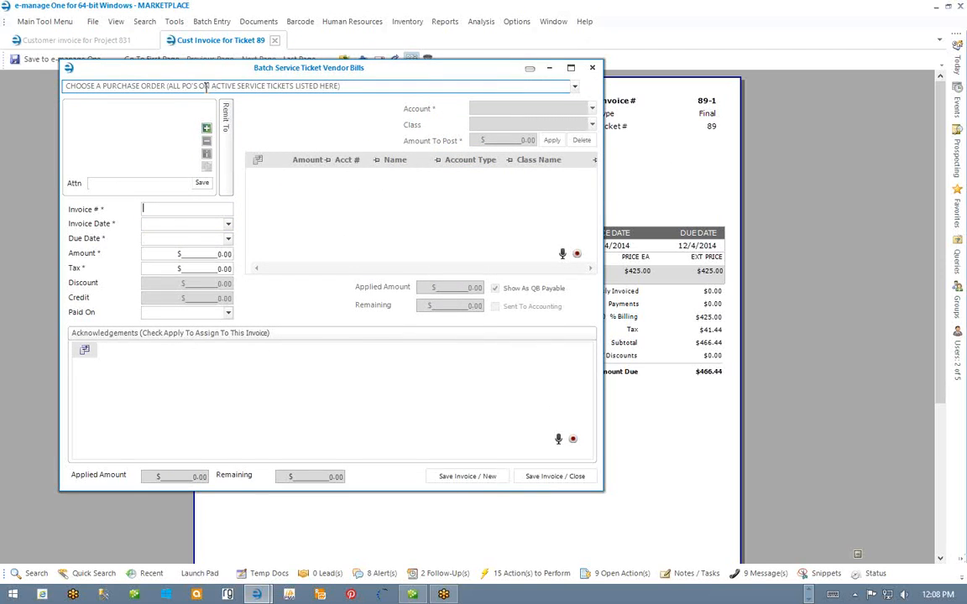
pyautogui.click(574, 87)
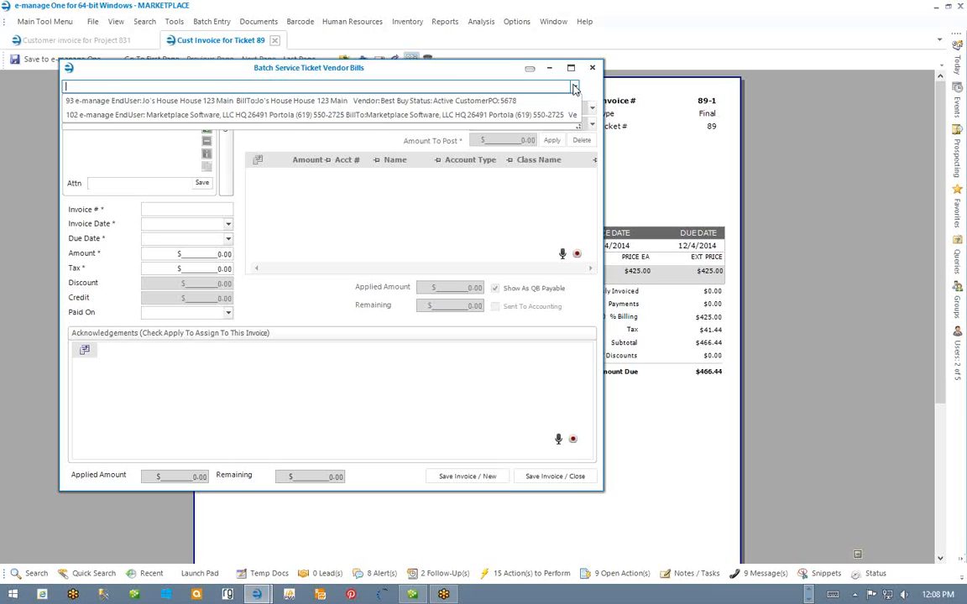
pyautogui.click(517, 102)
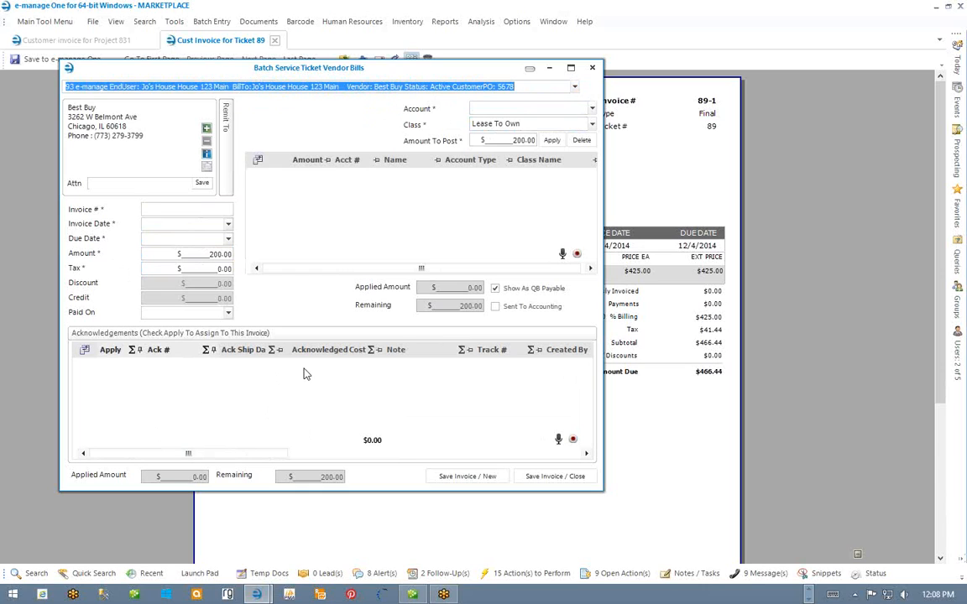
pyautogui.press('Down')
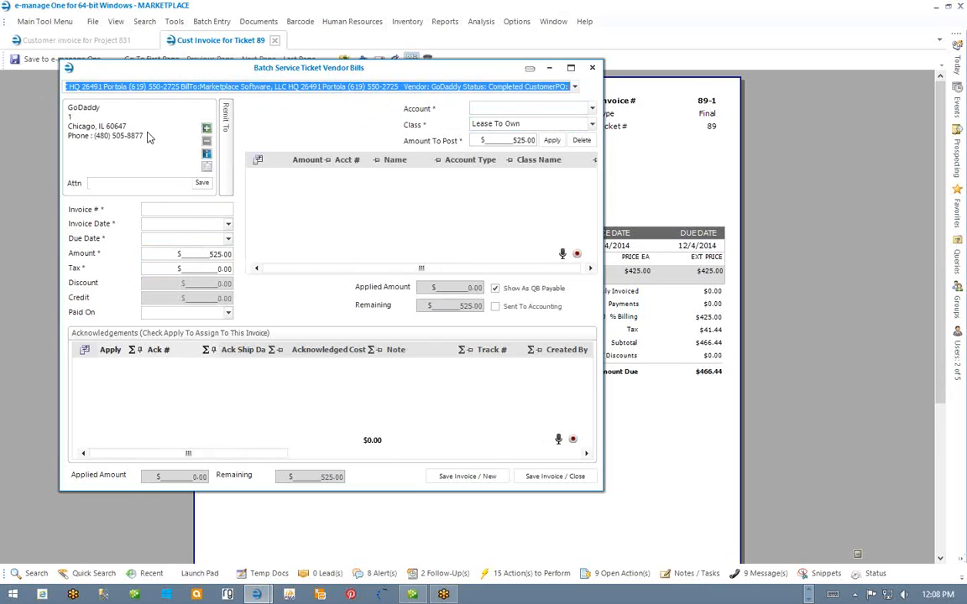
# Step: Review the available posting accounts for the bill and the service ticket items under Today
pyautogui.click(592, 108)
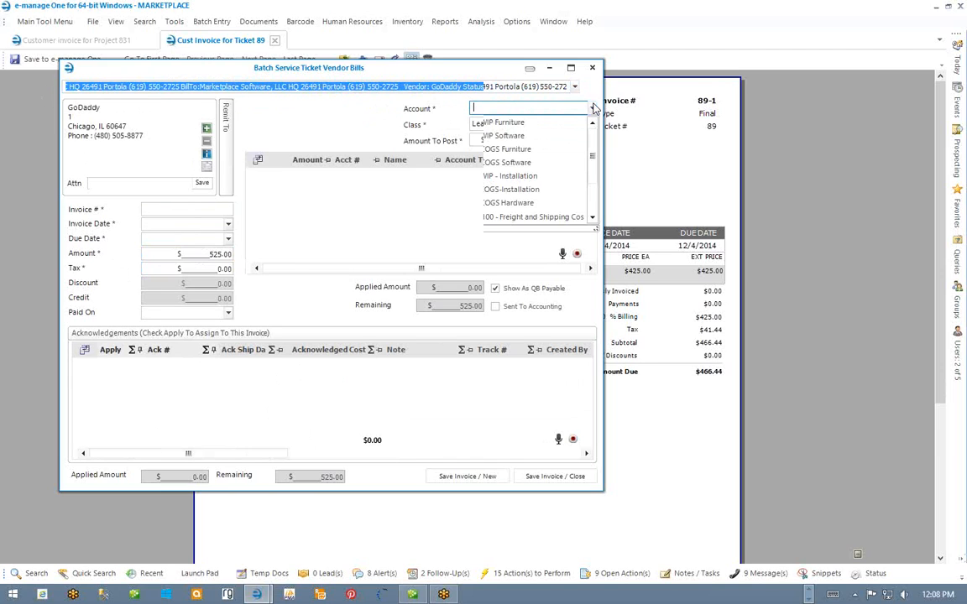
pyautogui.click(593, 109)
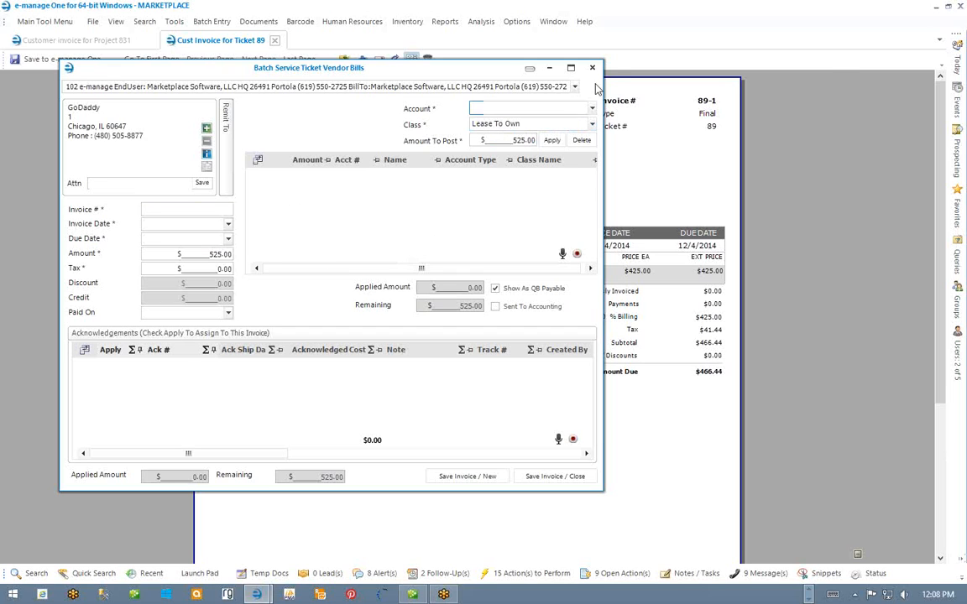
pyautogui.click(957, 60)
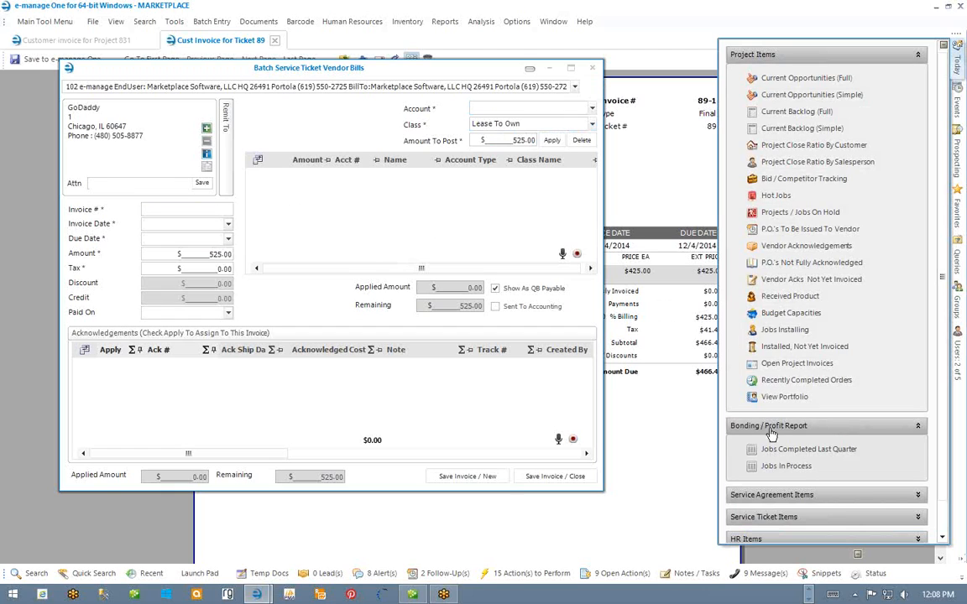
pyautogui.click(780, 517)
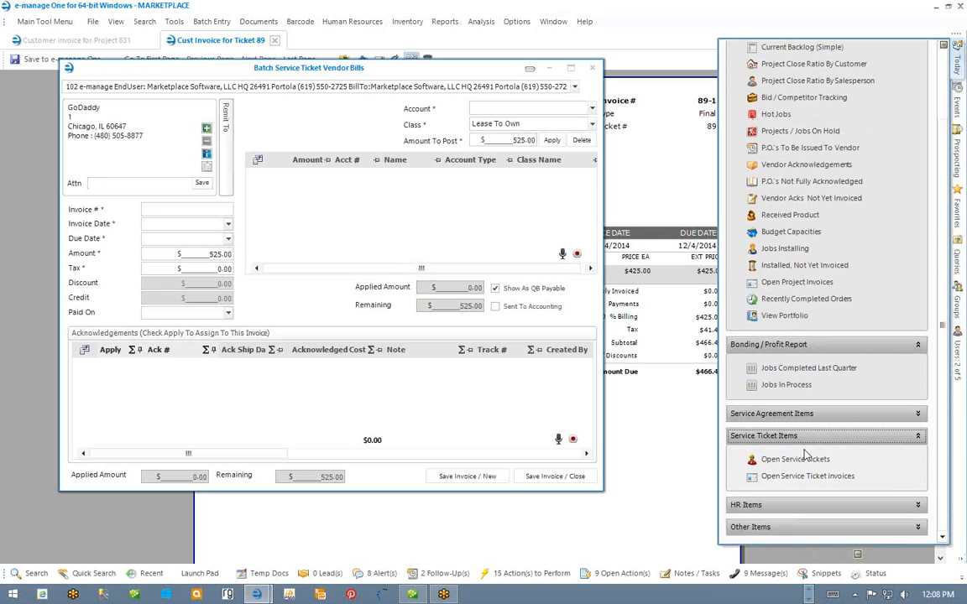
# Step: Close the service ticket vendor bills window and open general vendor bill entry
pyautogui.click(593, 69)
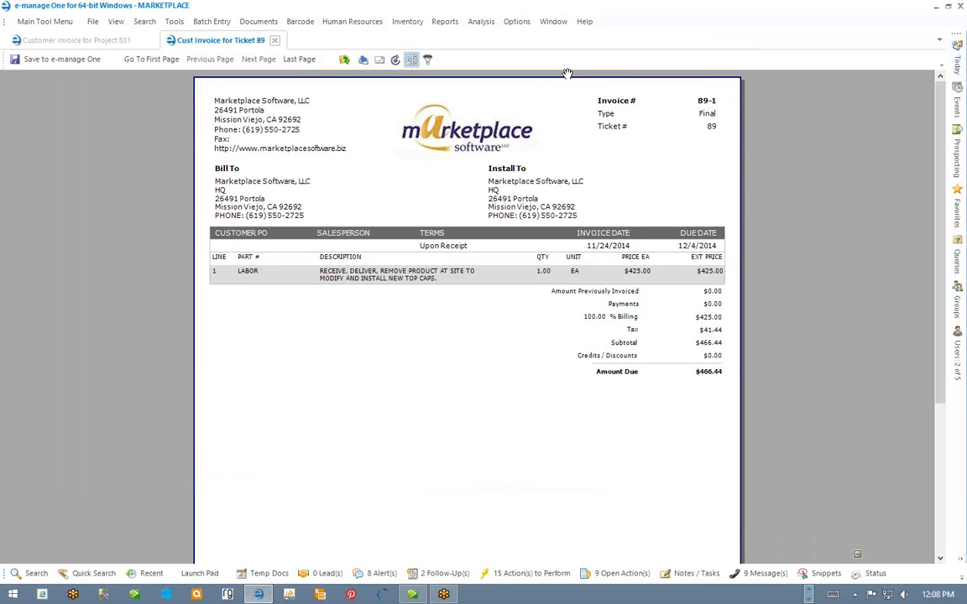
pyautogui.click(210, 22)
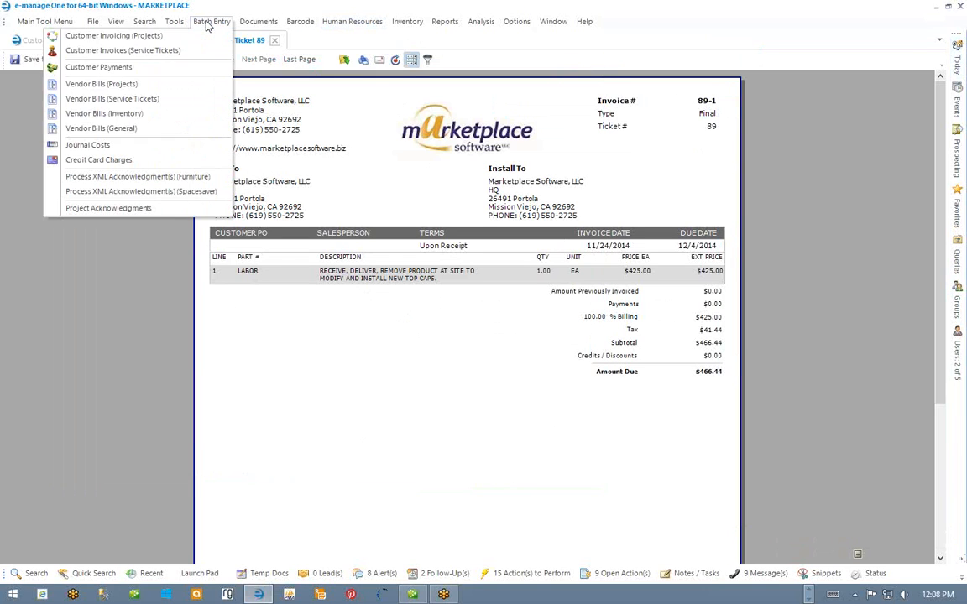
pyautogui.click(120, 127)
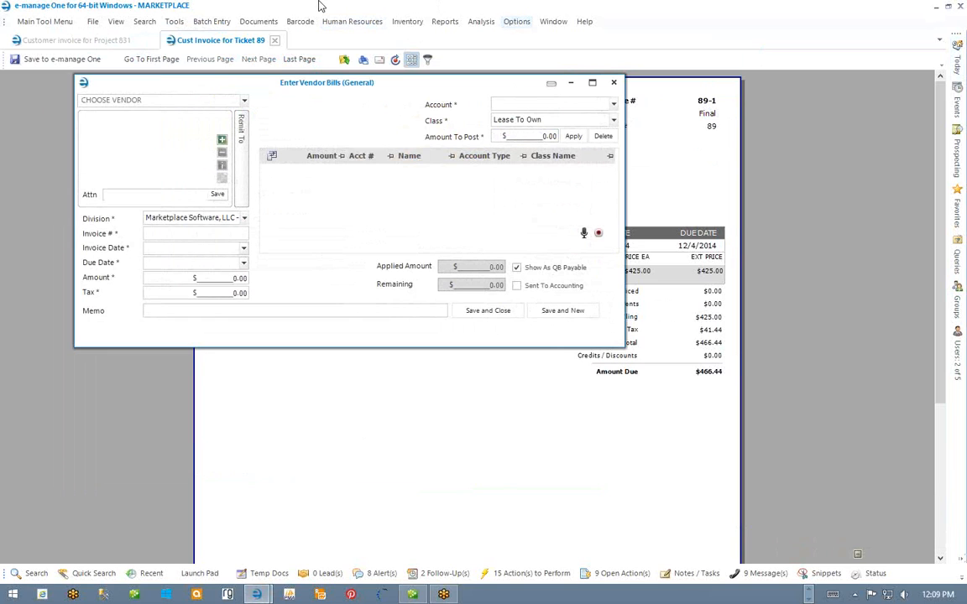
pyautogui.click(211, 22)
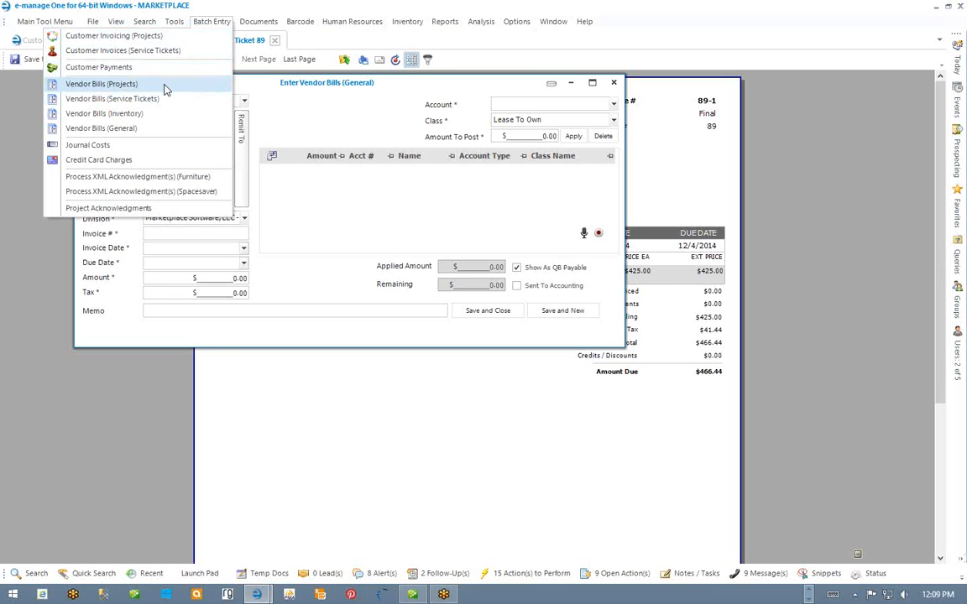
pyautogui.click(332, 84)
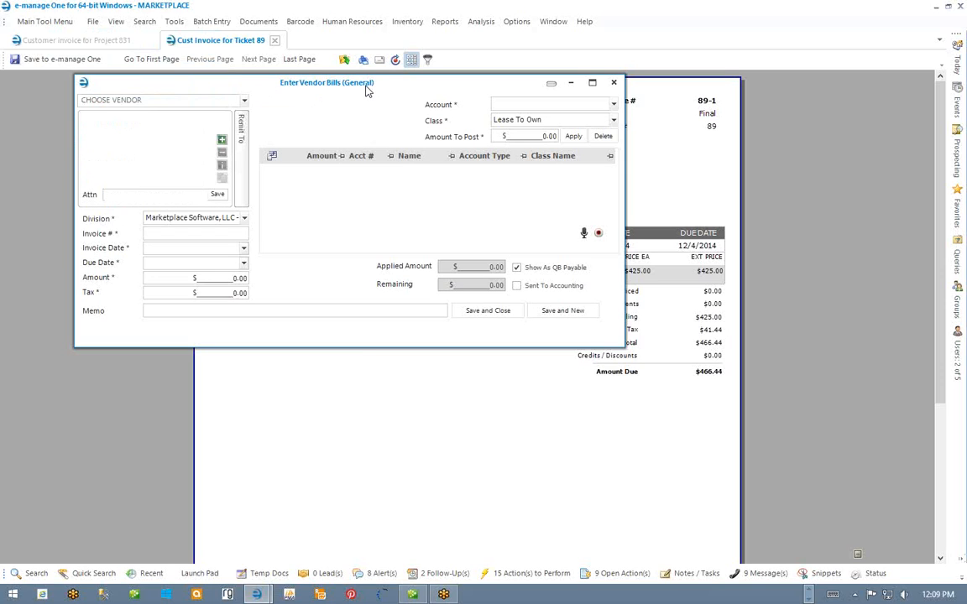
# Step: Search the vendor list for "H" and choose Fitzpatrick Cella Harper - Main for the general bill
pyautogui.click(149, 101)
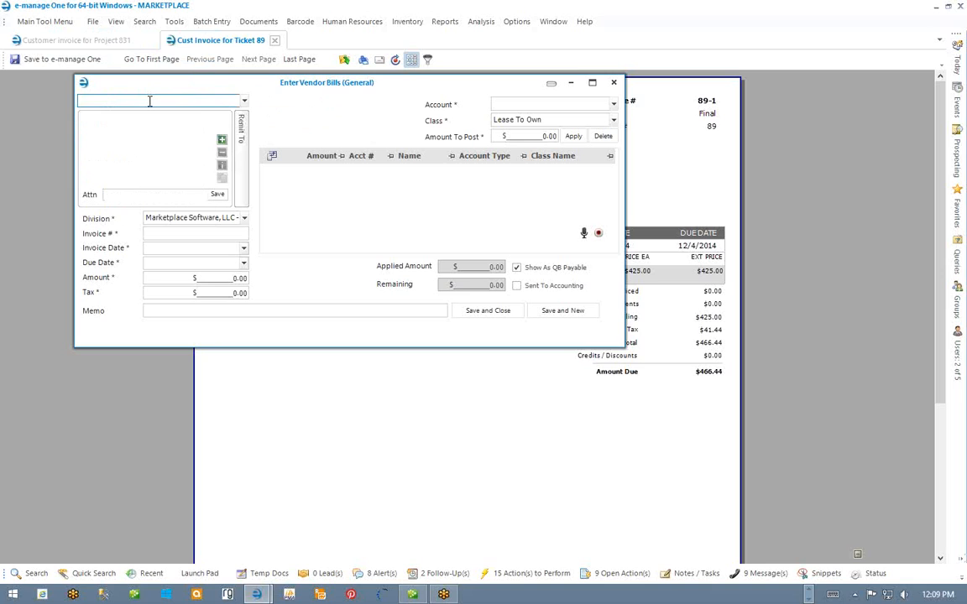
pyautogui.write('H')
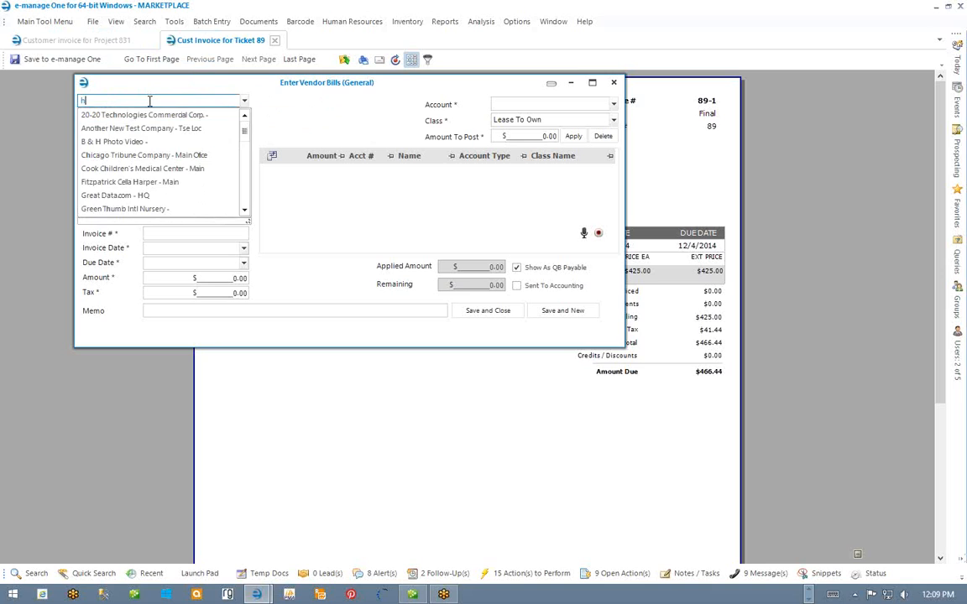
pyautogui.click(131, 183)
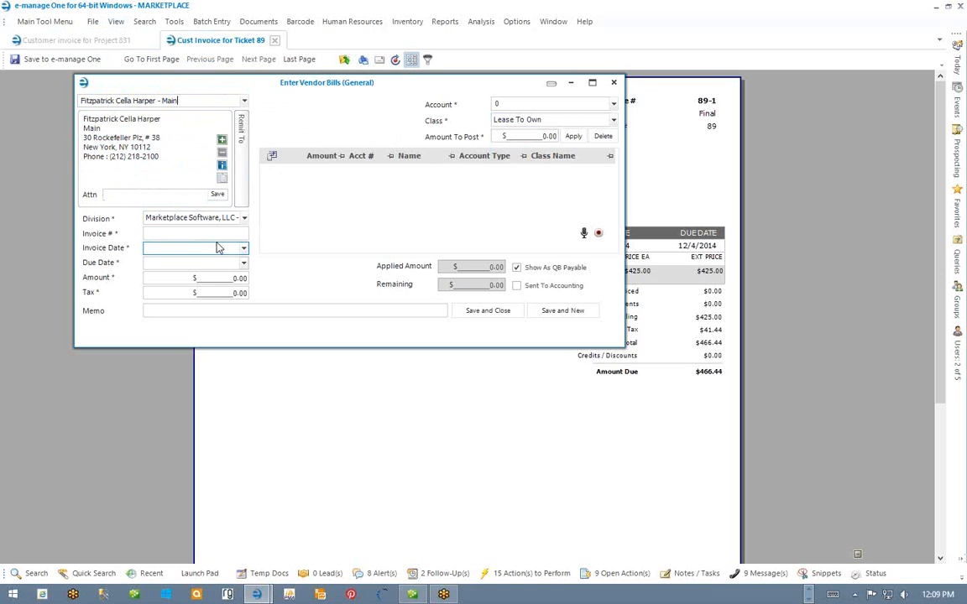
# Step: Set the posting account for the general vendor bill to COGS Hardware
pyautogui.click(614, 104)
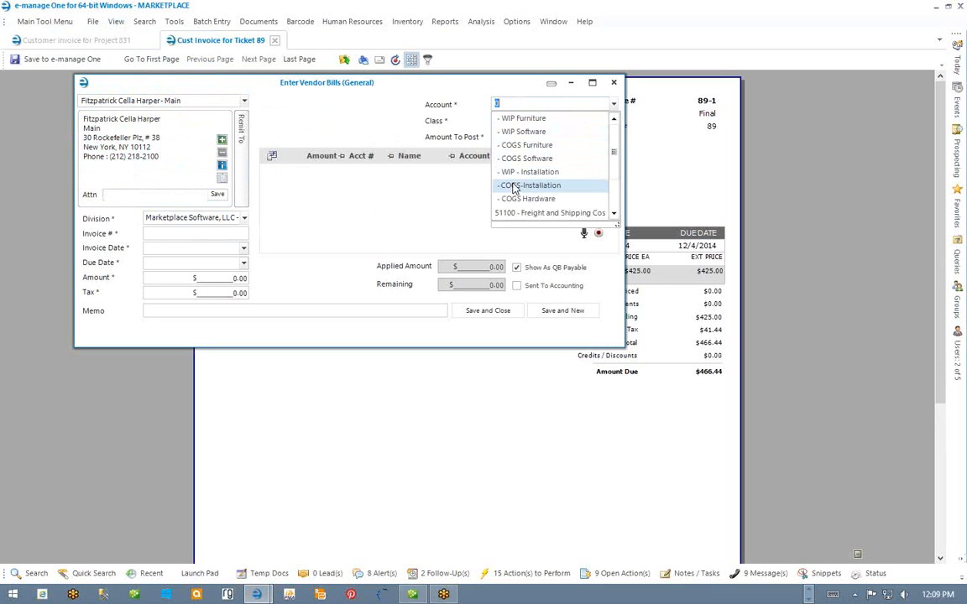
pyautogui.click(447, 141)
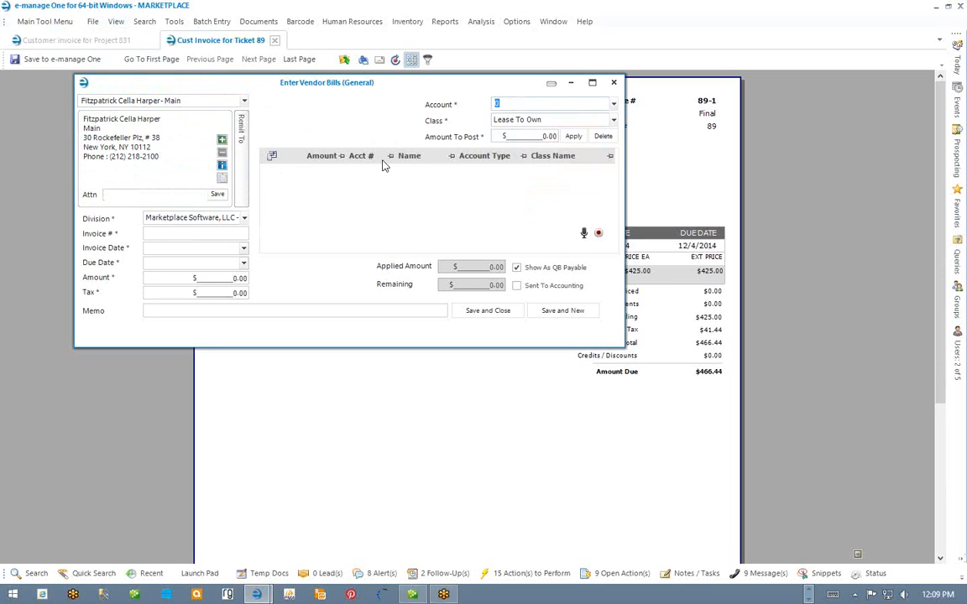
pyautogui.click(613, 106)
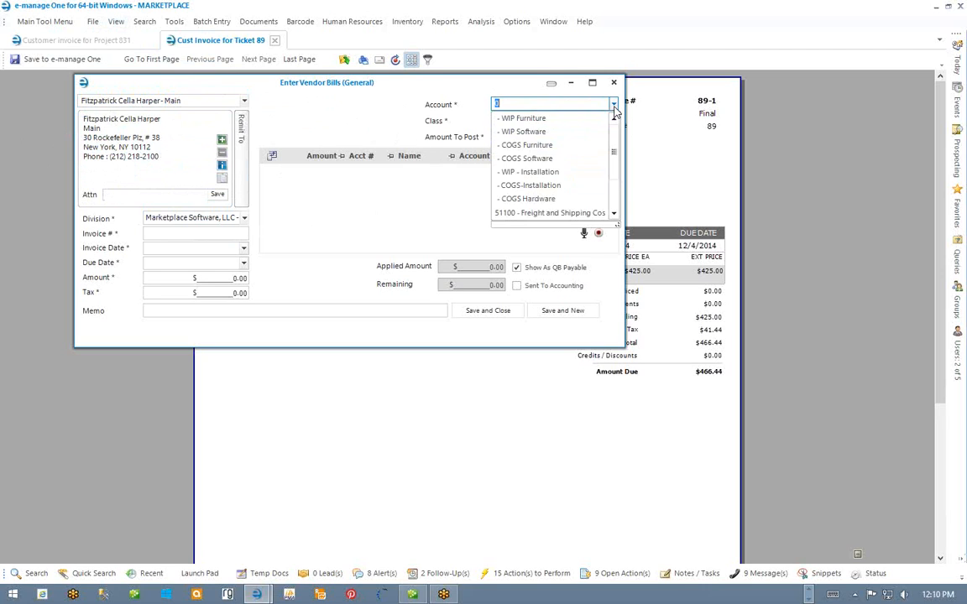
pyautogui.click(524, 199)
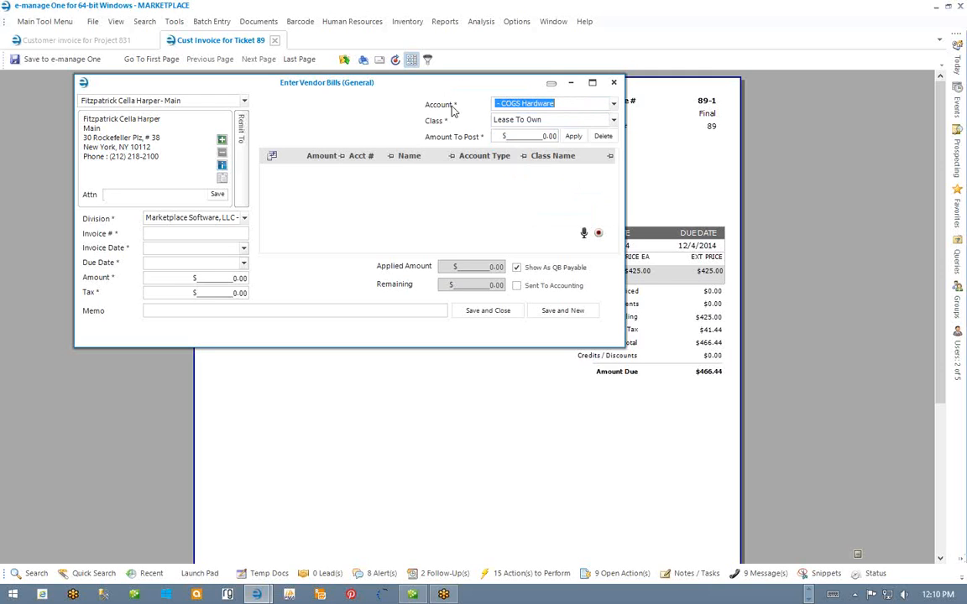
# Step: Enter invoice number 92348, invoice date 11/24/2014, due date 12/05/2014 and an amount of $50.00 for the bill
pyautogui.click(209, 232)
pyautogui.write('92348')
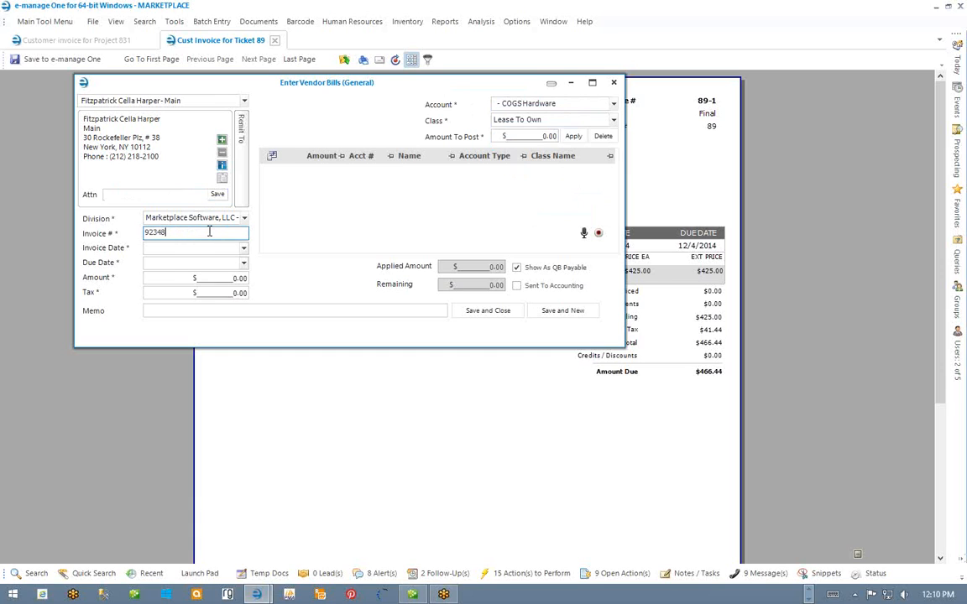
pyautogui.click(243, 248)
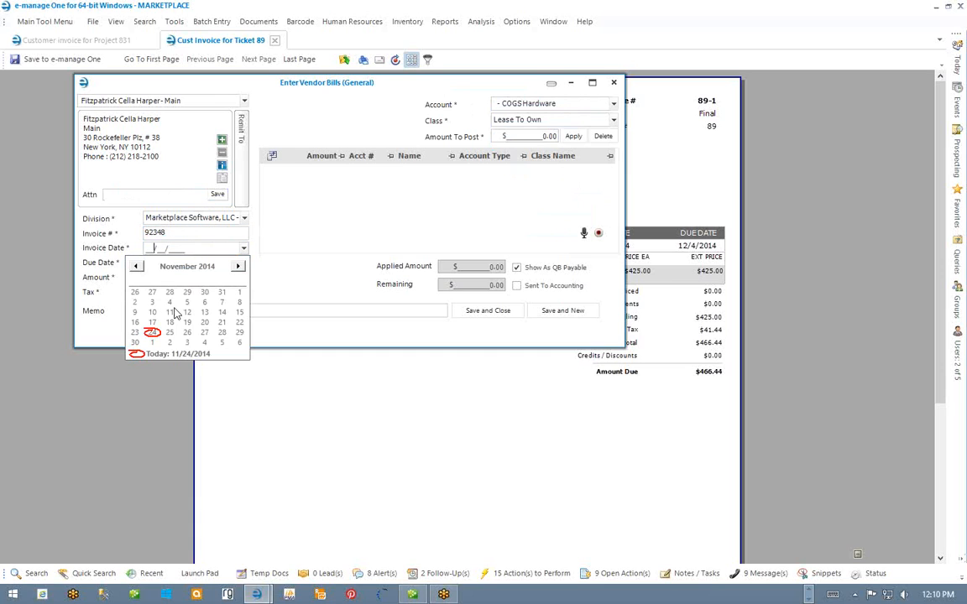
pyautogui.click(155, 332)
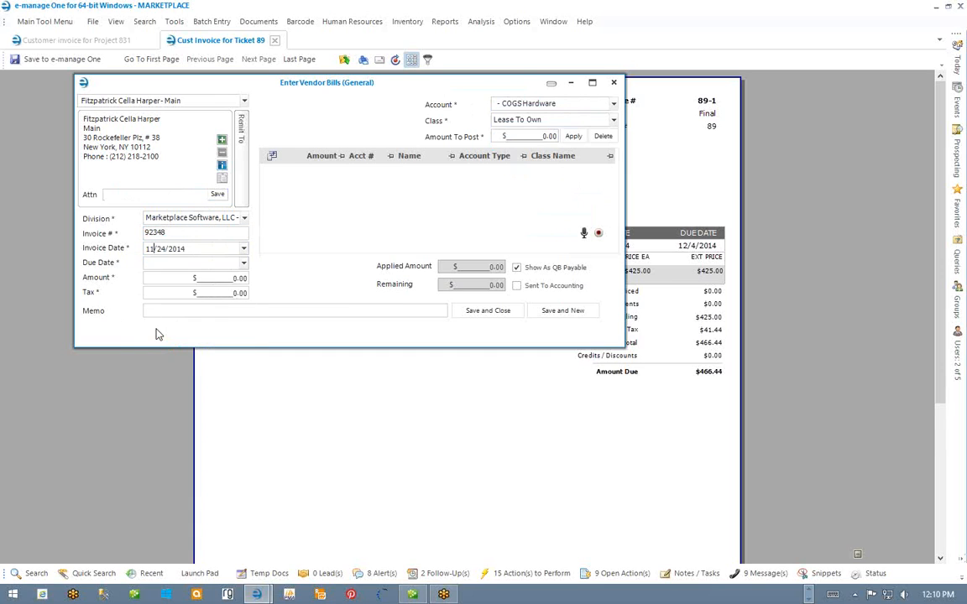
pyautogui.click(243, 262)
pyautogui.click(222, 357)
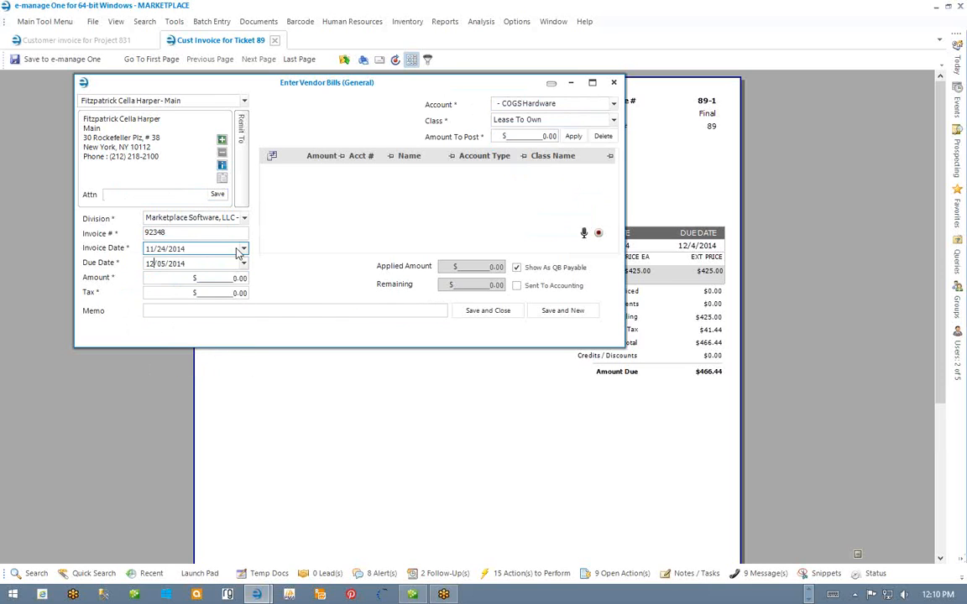
pyautogui.click(159, 278)
pyautogui.write('50')
pyautogui.press('Tab')
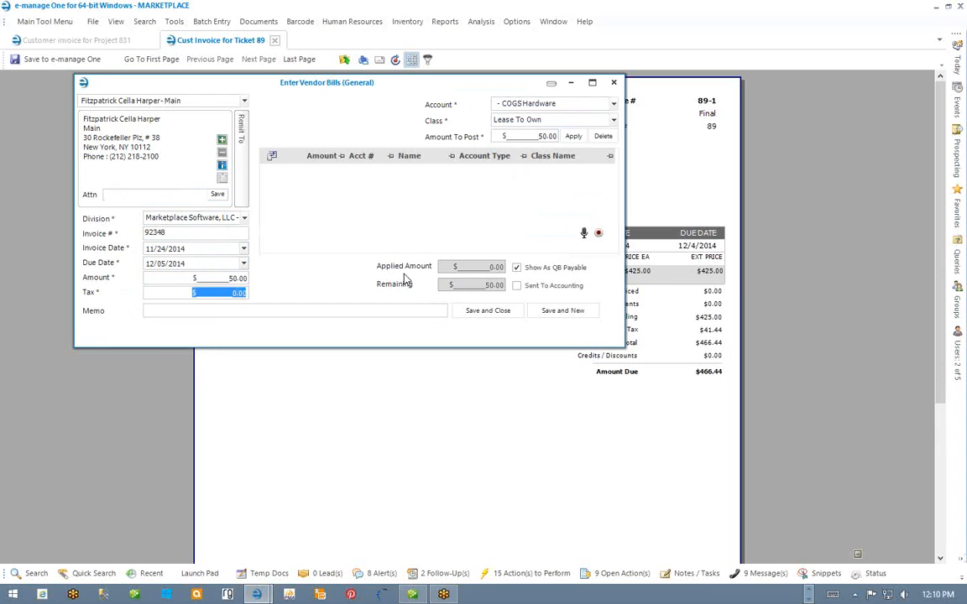
# Step: Apply the amount to the chosen account and class, and save and close the vendor bill
pyautogui.click(328, 308)
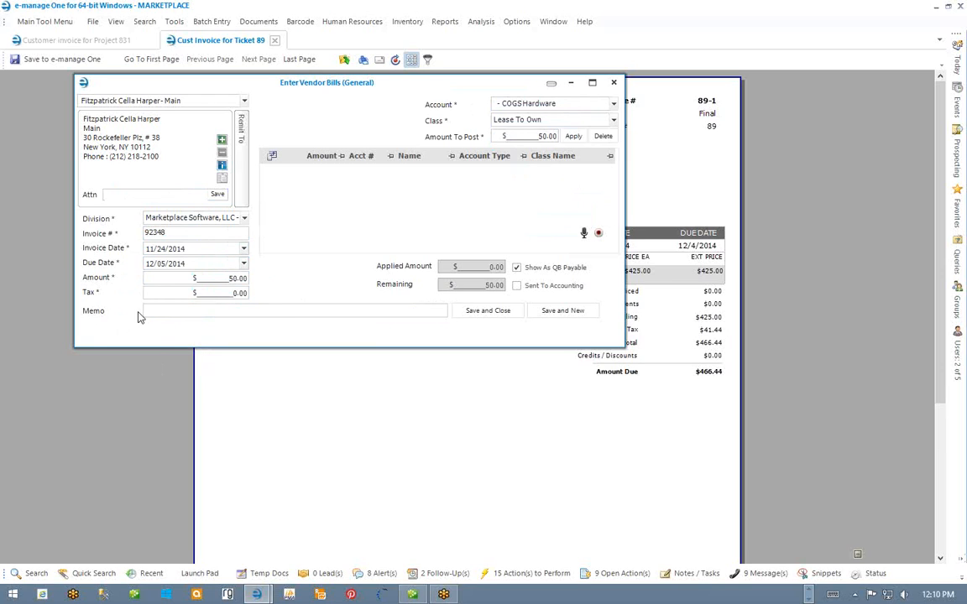
pyautogui.click(233, 311)
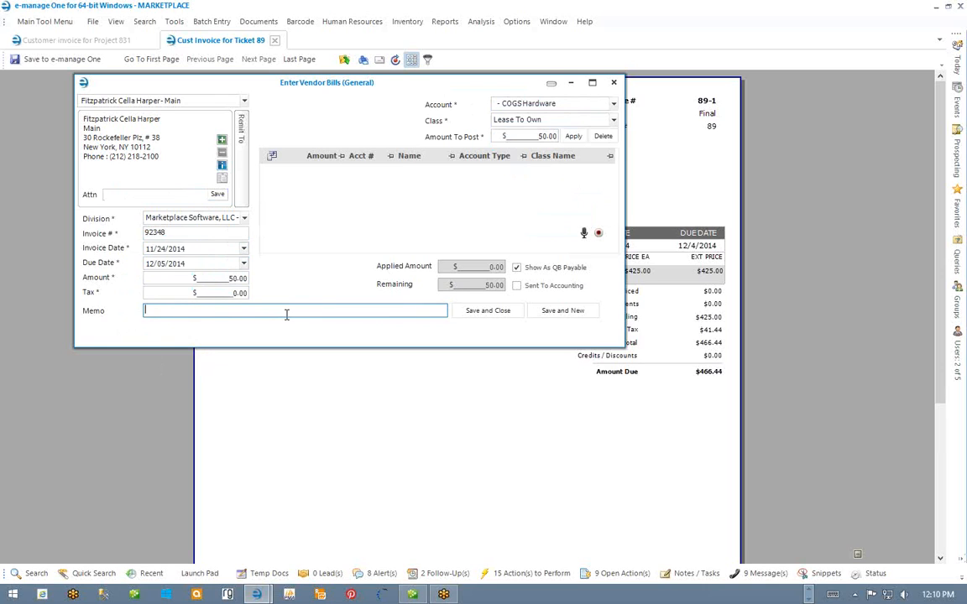
pyautogui.click(574, 137)
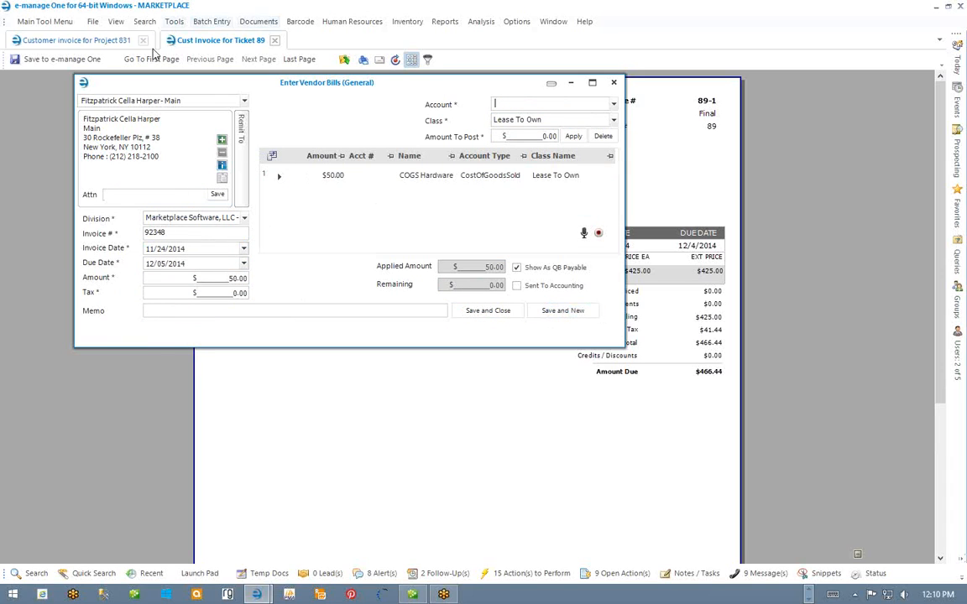
pyautogui.click(503, 313)
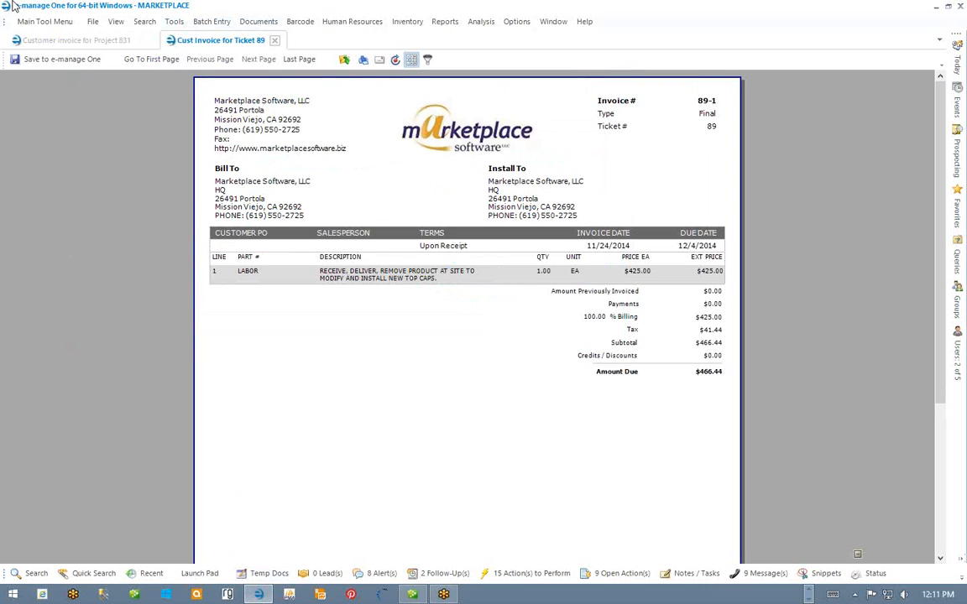
# Step: Open the QuickBooks integration application and bring up the other payables ready to send
pyautogui.click(47, 24)
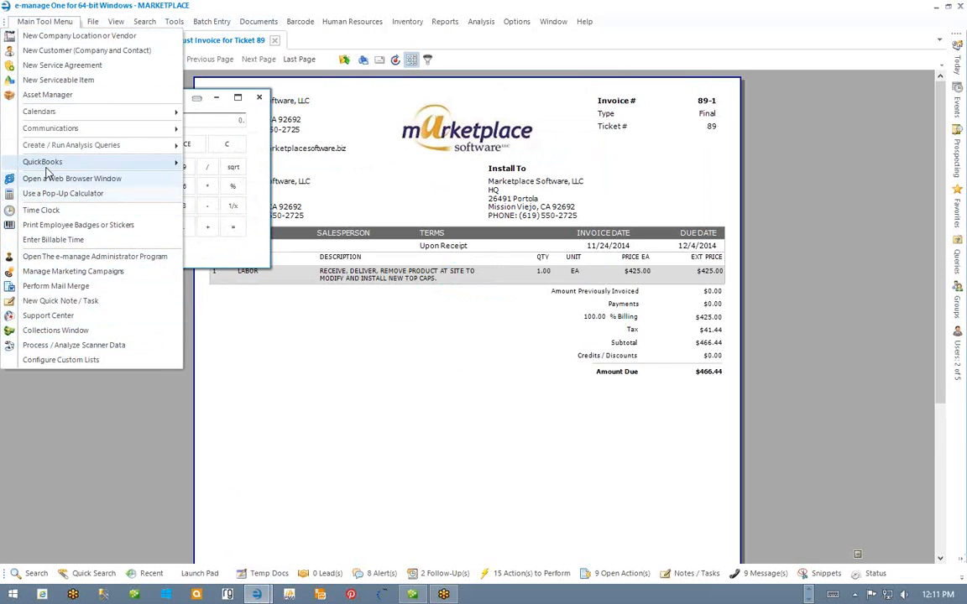
pyautogui.moveTo(48, 164)
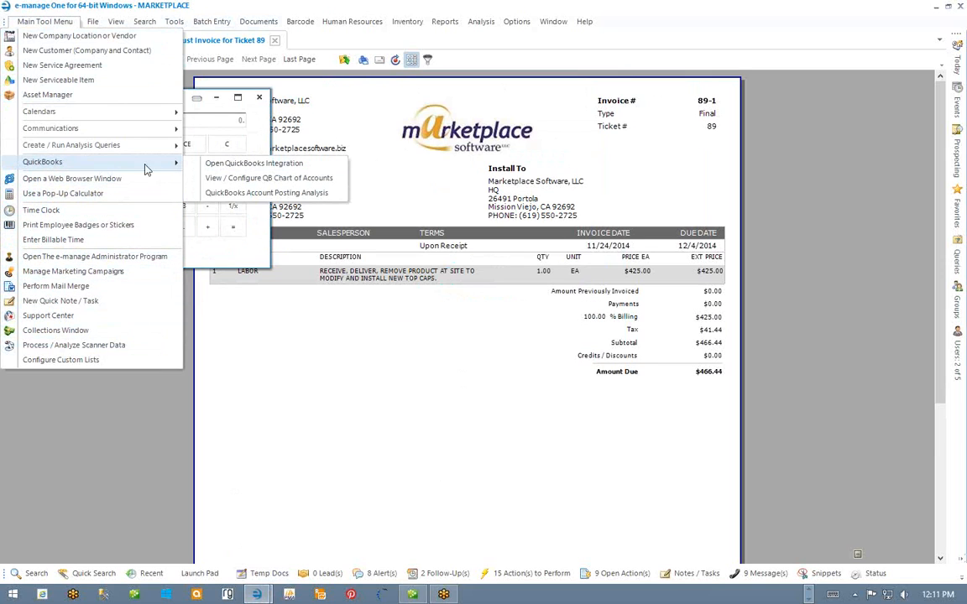
pyautogui.click(217, 166)
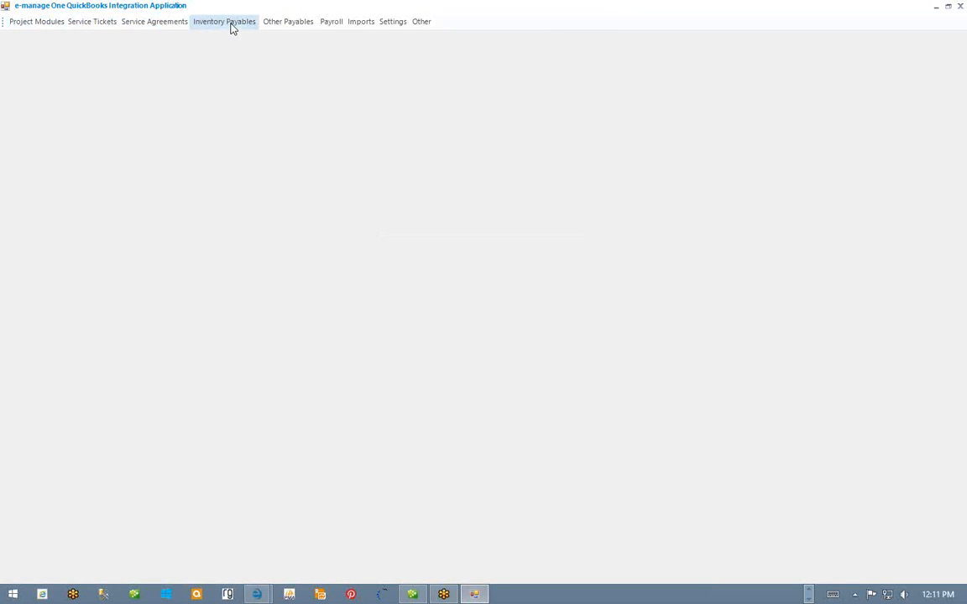
pyautogui.click(287, 23)
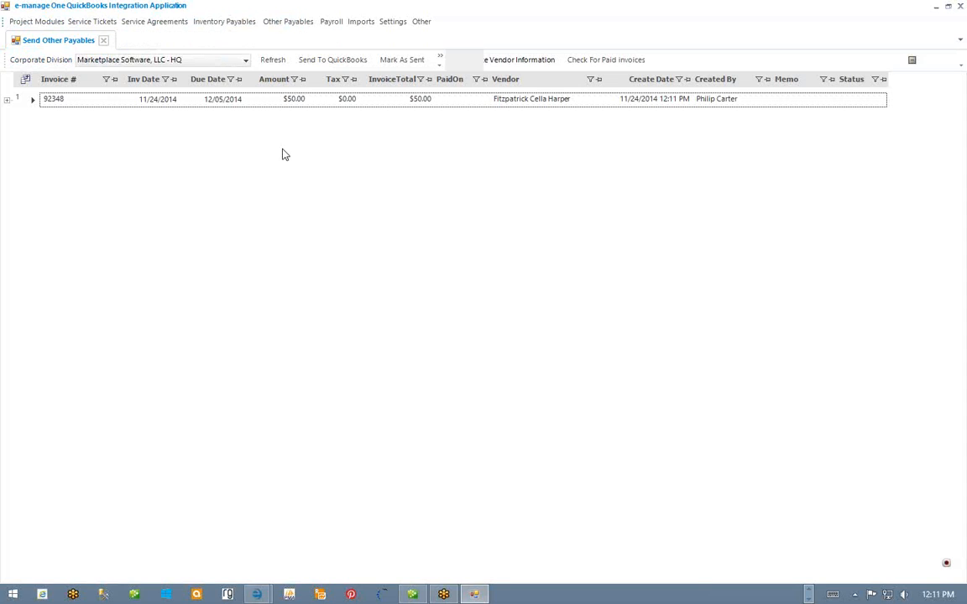
# Step: Select the Fitzpatrick Cella Harper bill 92348, examine its account posting detail and collapse it again
pyautogui.click(97, 103)
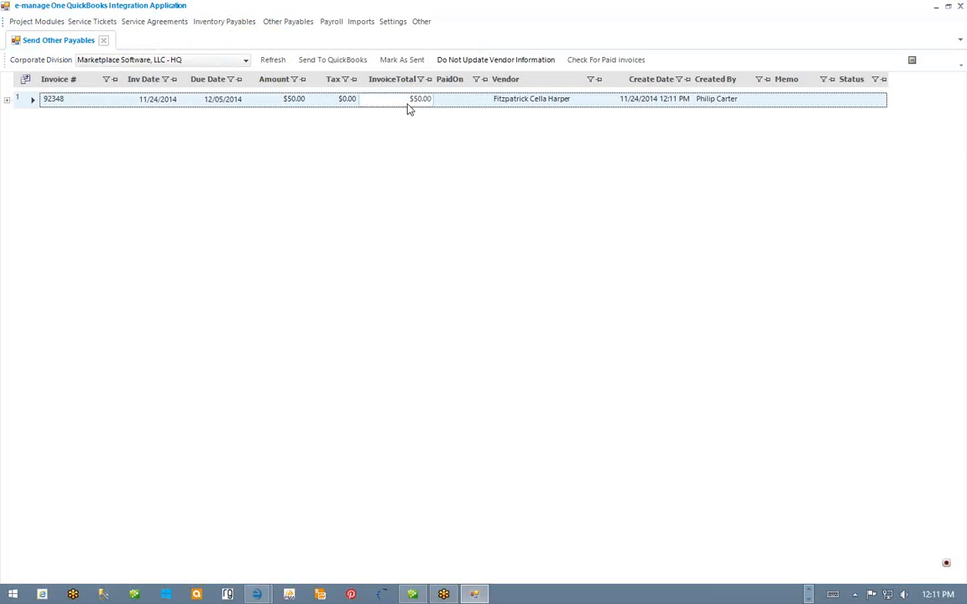
pyautogui.click(7, 99)
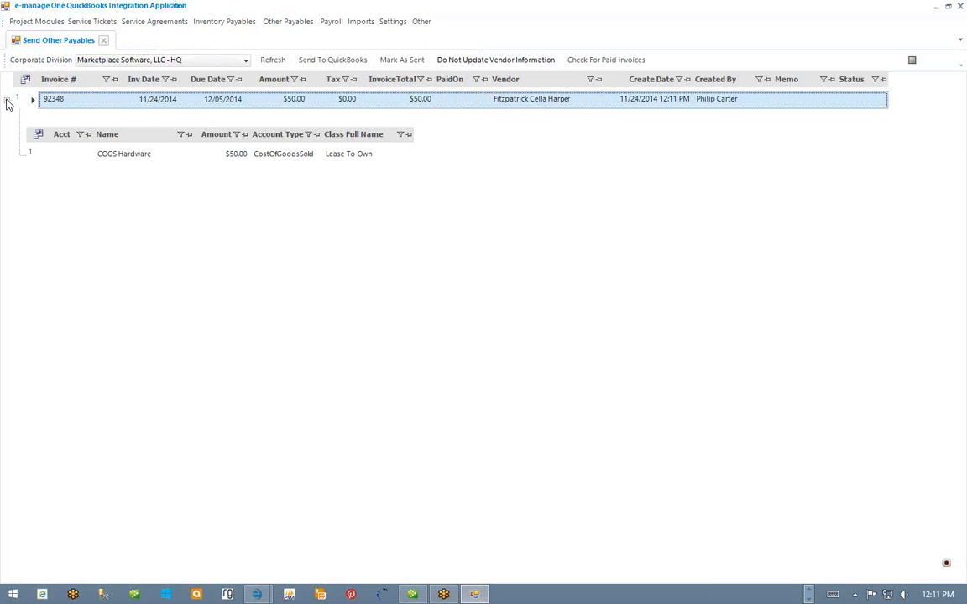
pyautogui.click(7, 101)
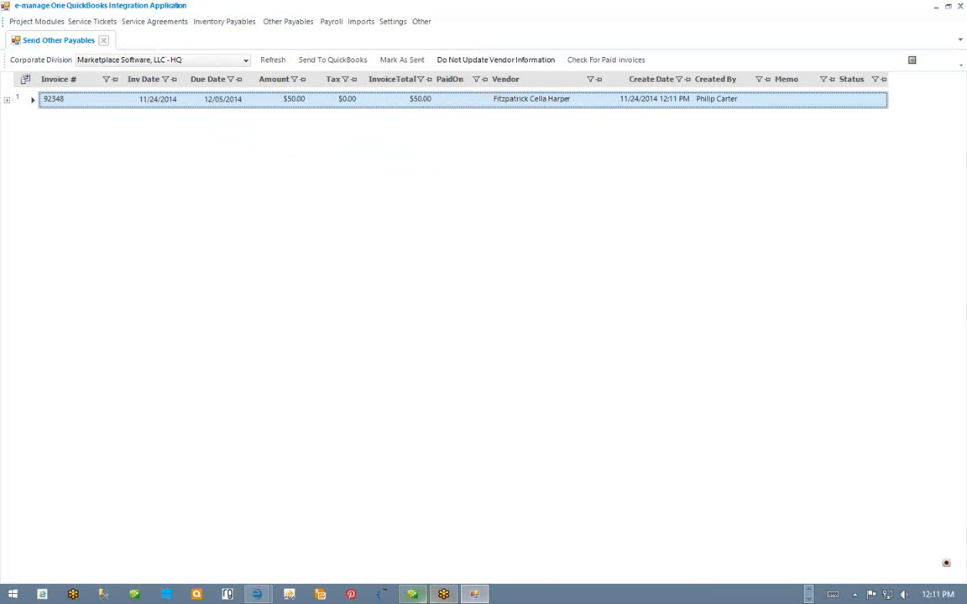
# Step: Send the selected bill to QuickBooks, switch to QuickBooks and go back to the previous bill in Enter Bills
pyautogui.click(333, 61)
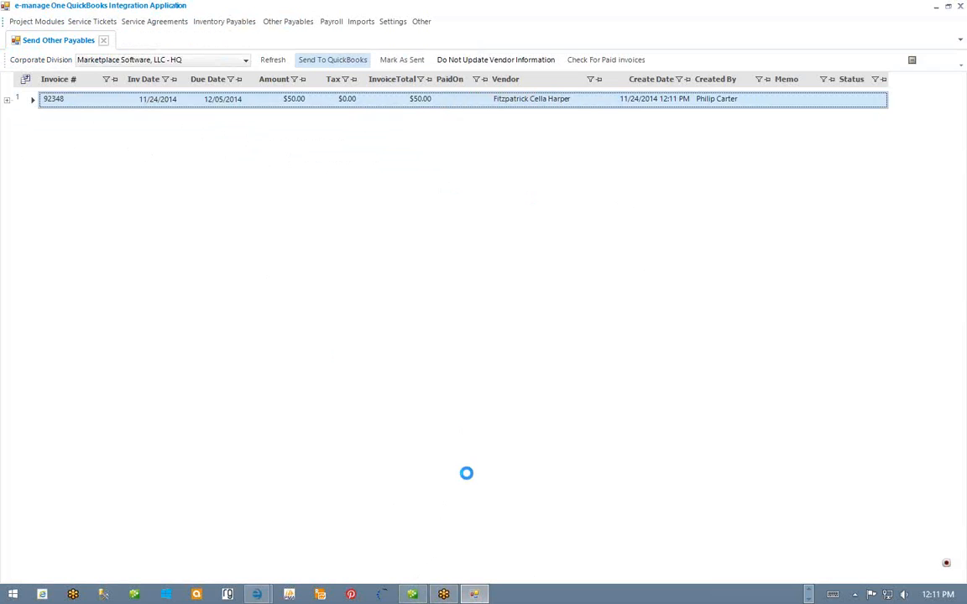
pyautogui.click(412, 594)
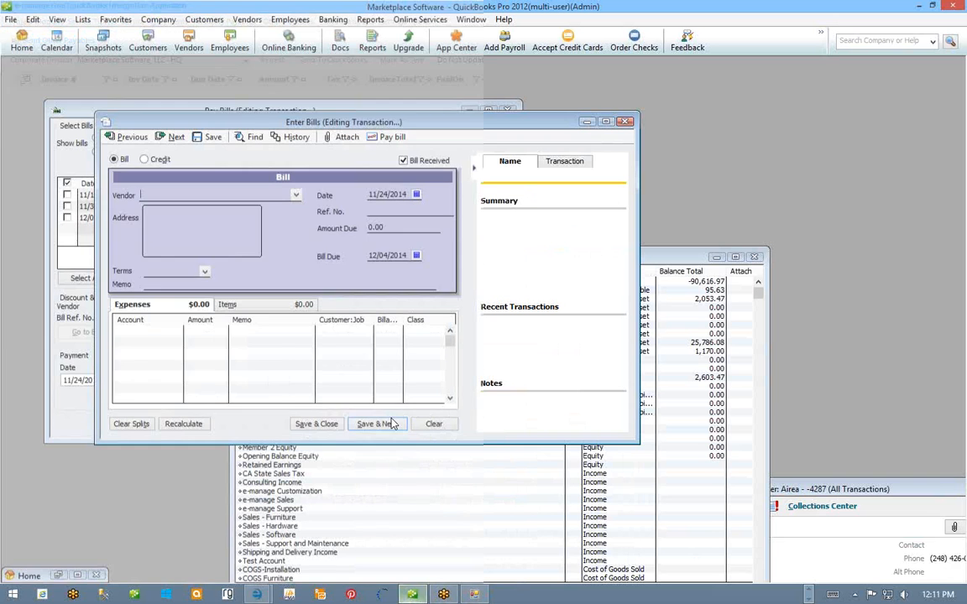
pyautogui.click(128, 137)
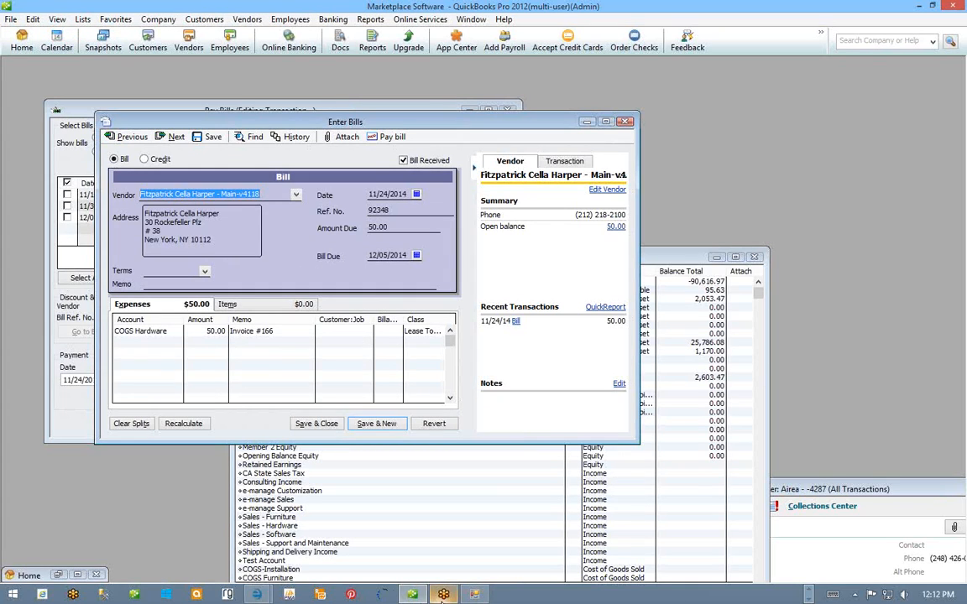
# Step: Switch back to e-manage One and open batch entry of project acknowledgments
pyautogui.moveTo(257, 594)
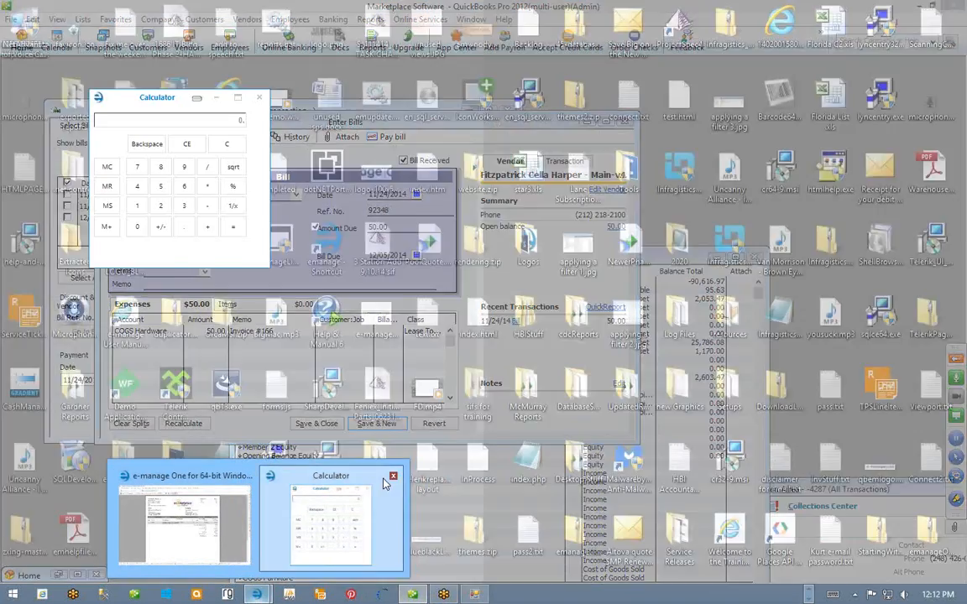
pyautogui.click(185, 520)
pyautogui.click(213, 21)
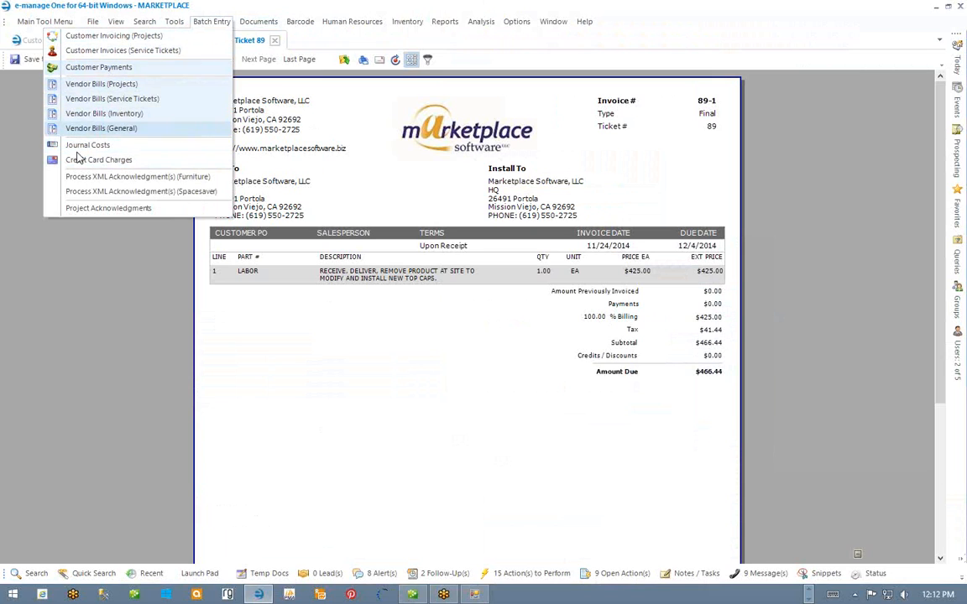
pyautogui.click(92, 212)
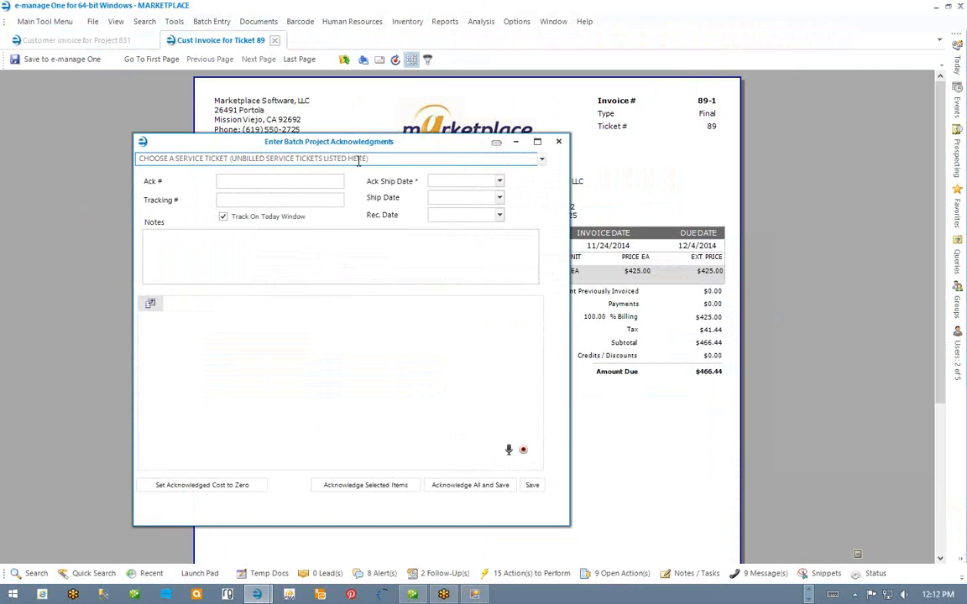
# Step: Review the purchase orders available for acknowledgment and the acknowledgment-related project items under Today
pyautogui.click(357, 159)
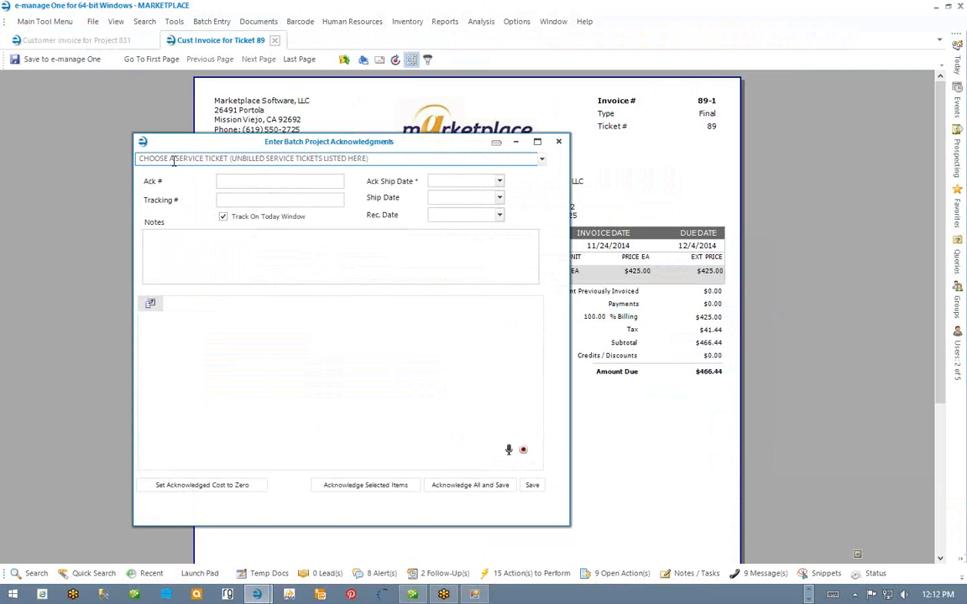
pyautogui.click(541, 159)
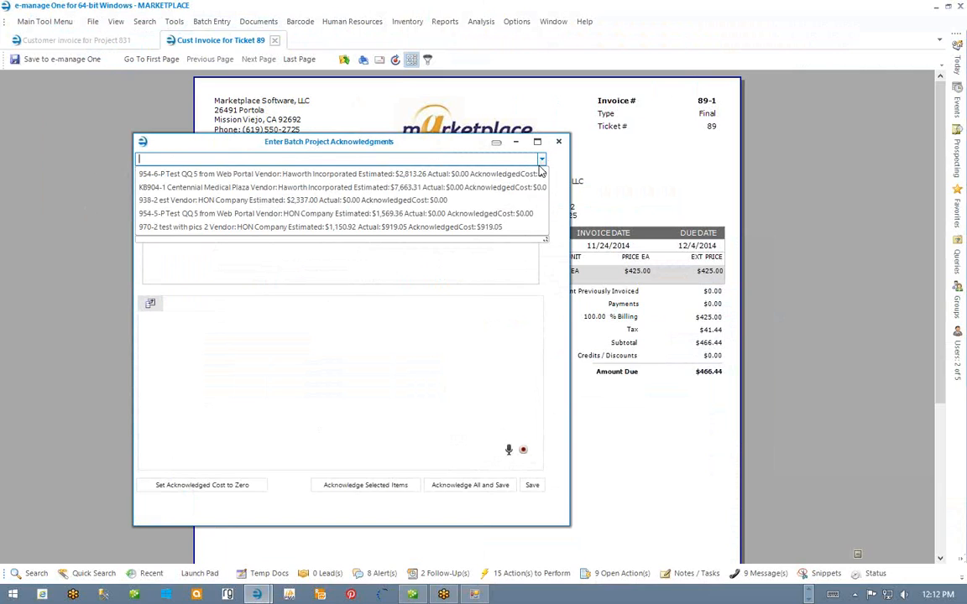
pyautogui.click(956, 65)
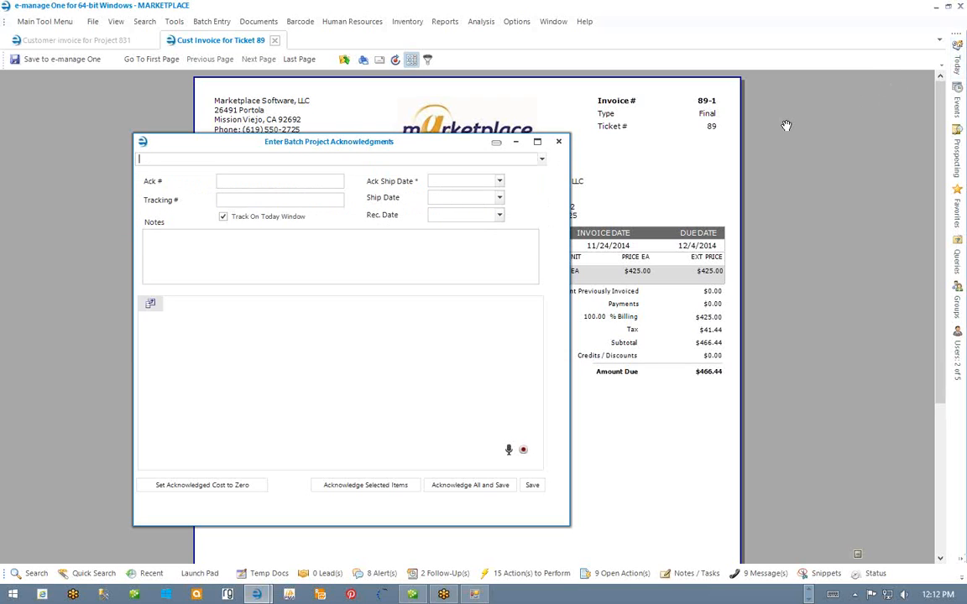
pyautogui.click(958, 65)
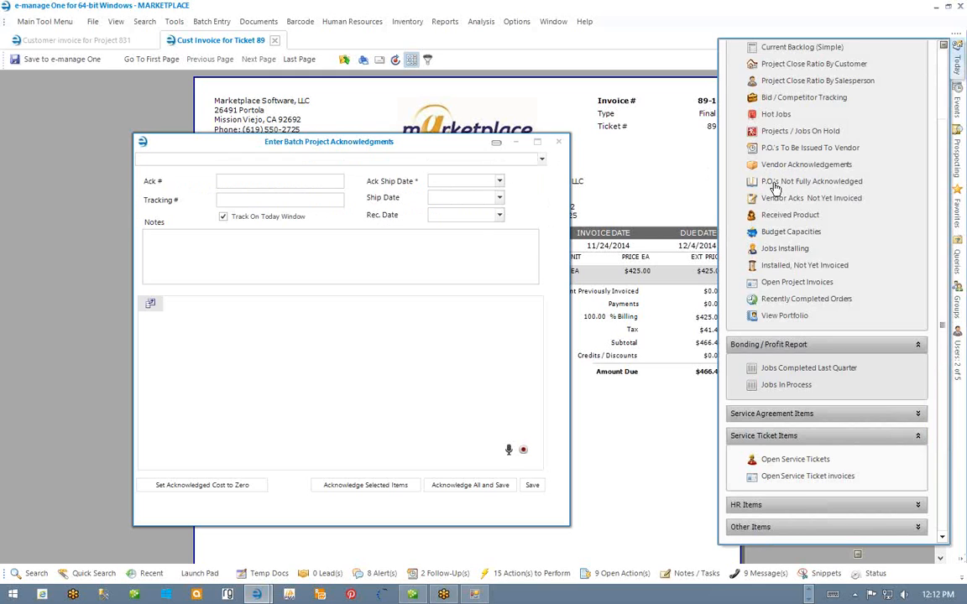
# Step: Load the Haworth purchase order for Test QQ 5 from Web Portal and advance past Centennial Medical Plaza to the HON Company order for est
pyautogui.click(541, 160)
pyautogui.click(541, 161)
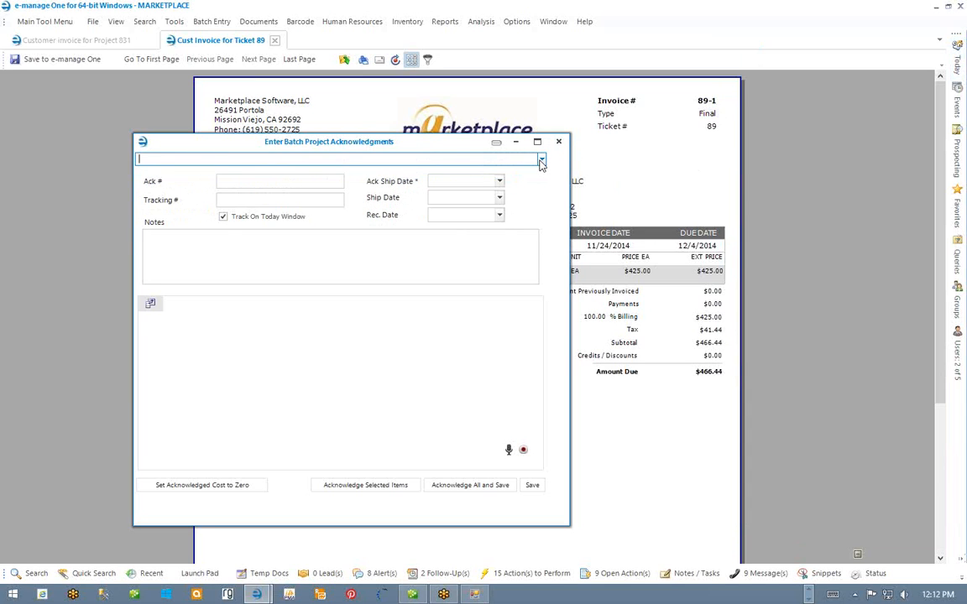
pyautogui.press('Down')
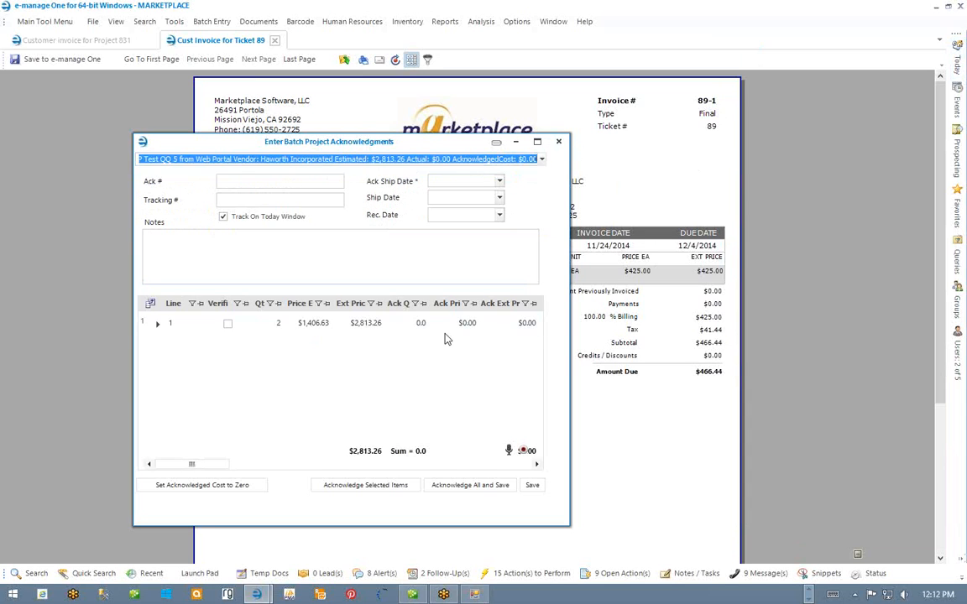
pyautogui.click(466, 181)
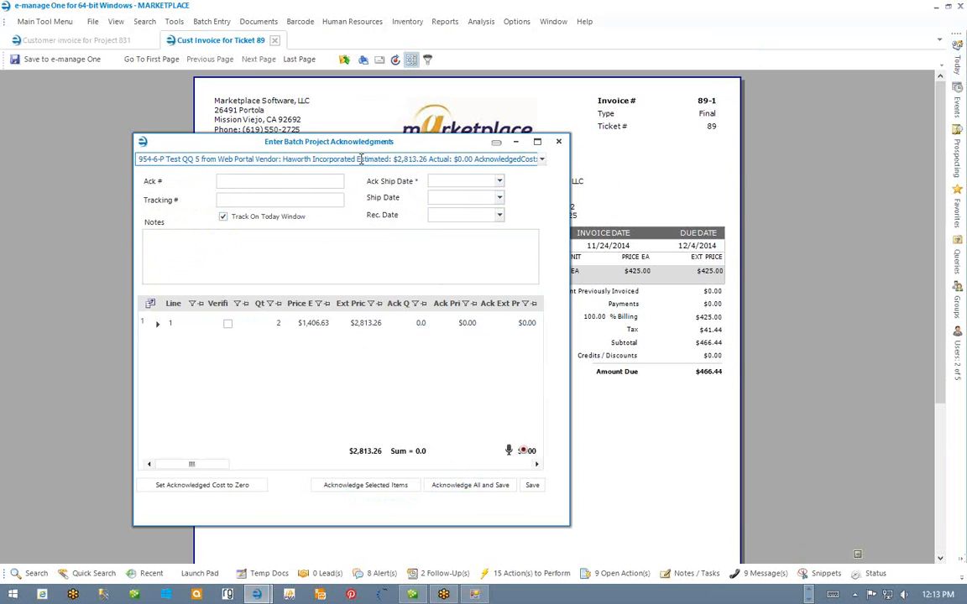
pyautogui.scroll(-1, 361, 159)
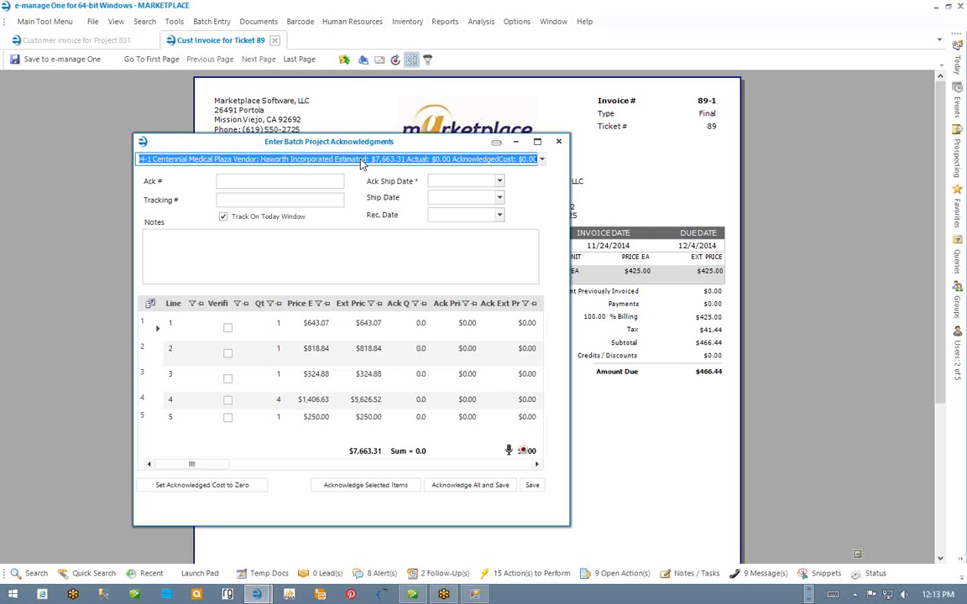
pyautogui.scroll(-1, 362, 164)
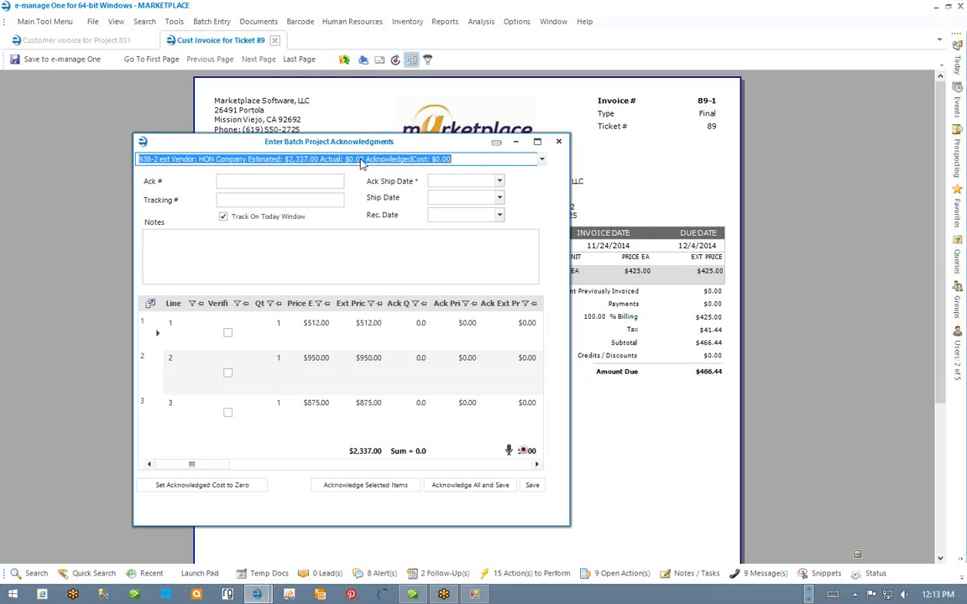
# Step: Browse the remaining HON Company purchase orders, return to the Haworth order for Centennial Medical Plaza, and close batch project acknowledgments
pyautogui.scroll(-1, 362, 163)
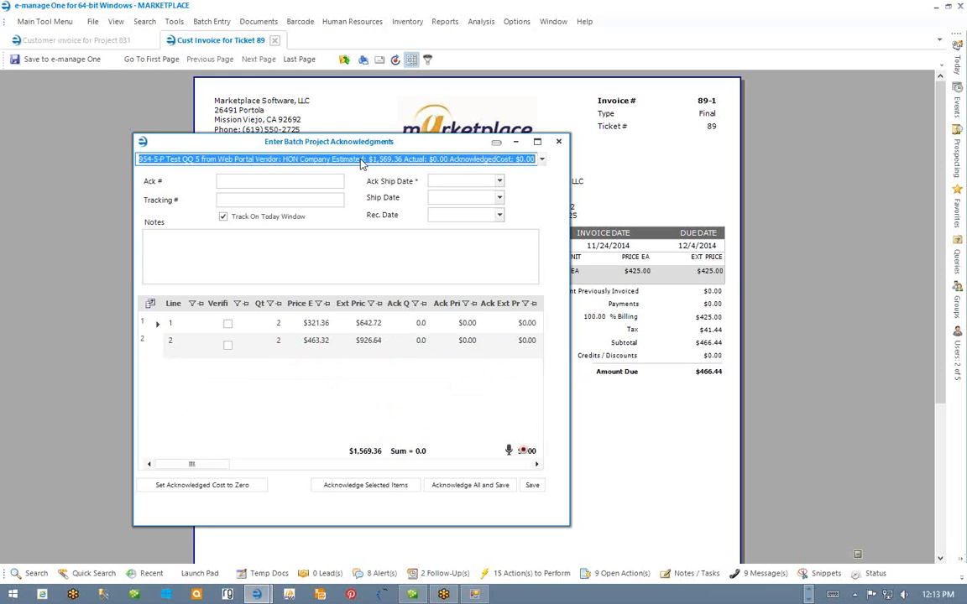
pyautogui.scroll(-1, 362, 163)
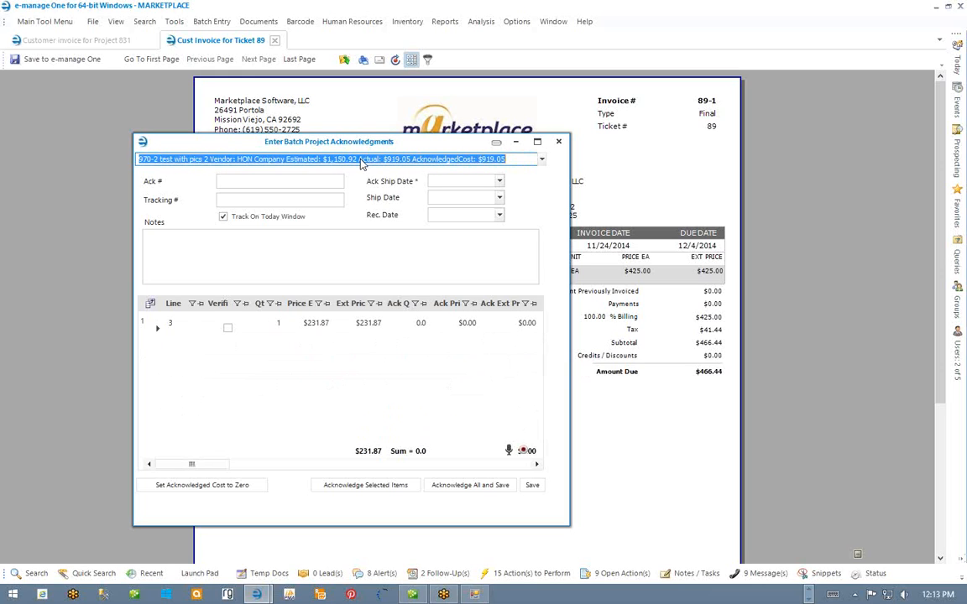
pyautogui.scroll(3, 362, 164)
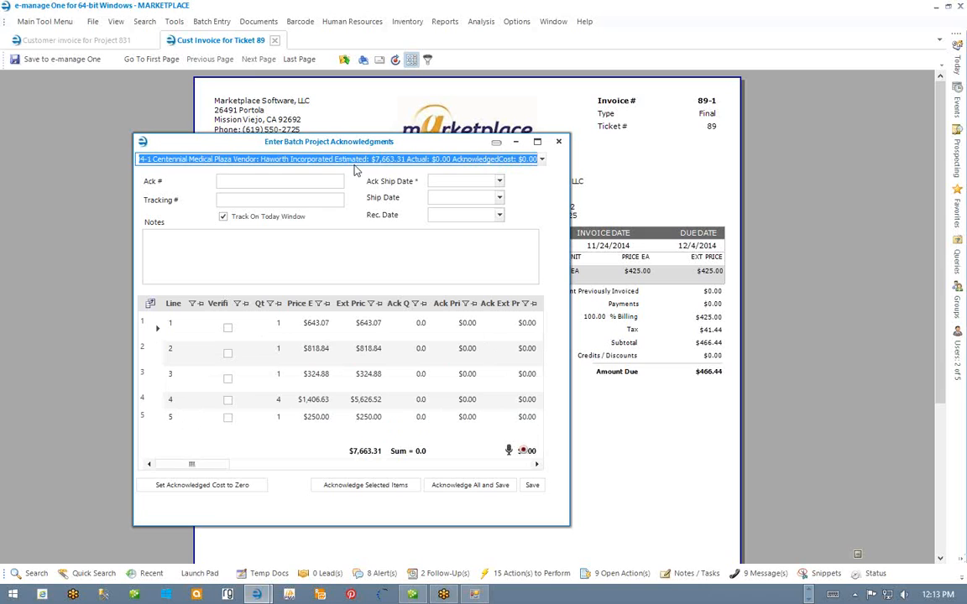
pyautogui.click(560, 142)
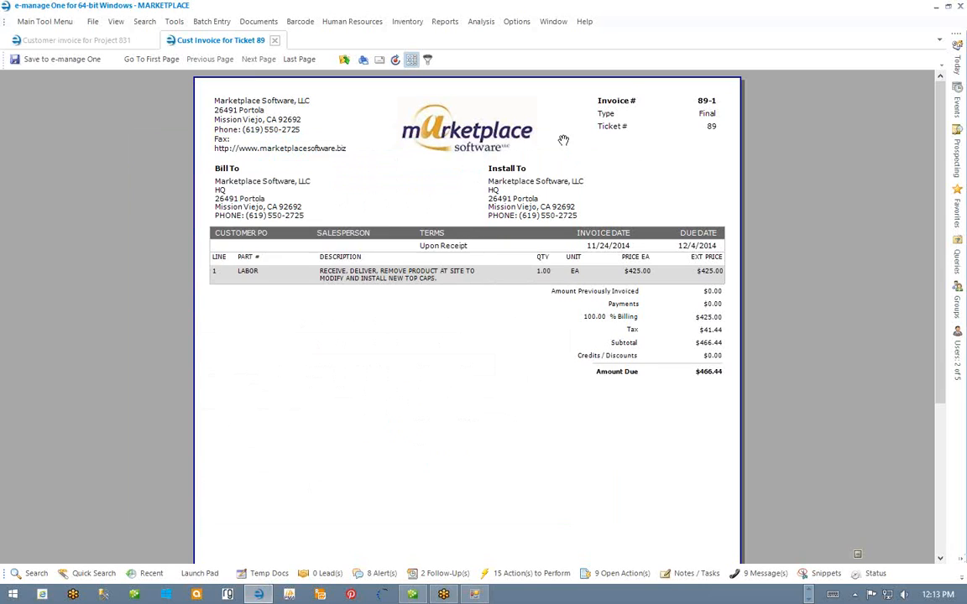
# Step: Open batch customer invoicing for projects and move its window toward the middle of the workspace
pyautogui.click(210, 22)
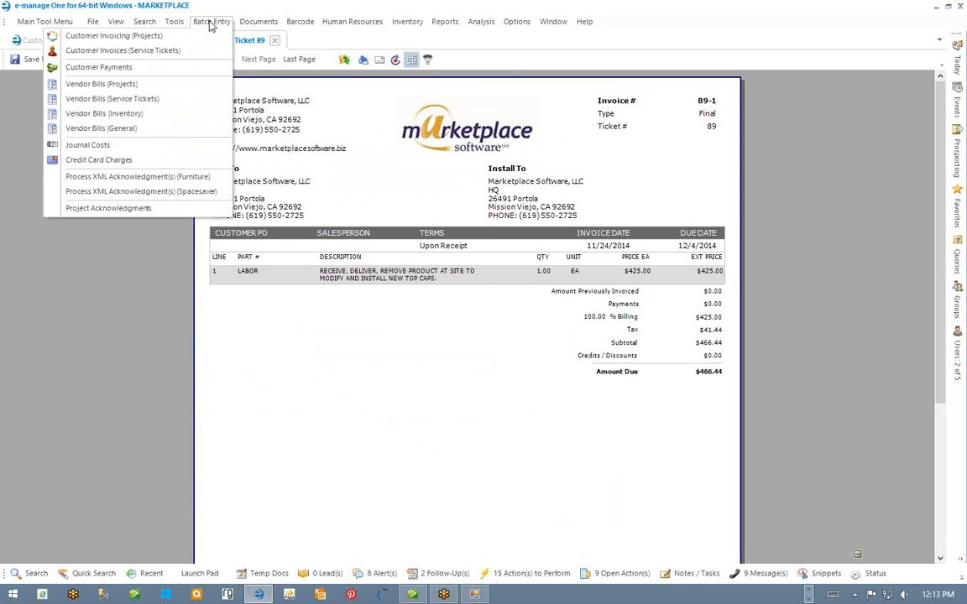
pyautogui.click(166, 40)
pyautogui.moveTo(307, 26); pyautogui.dragTo(434, 123)
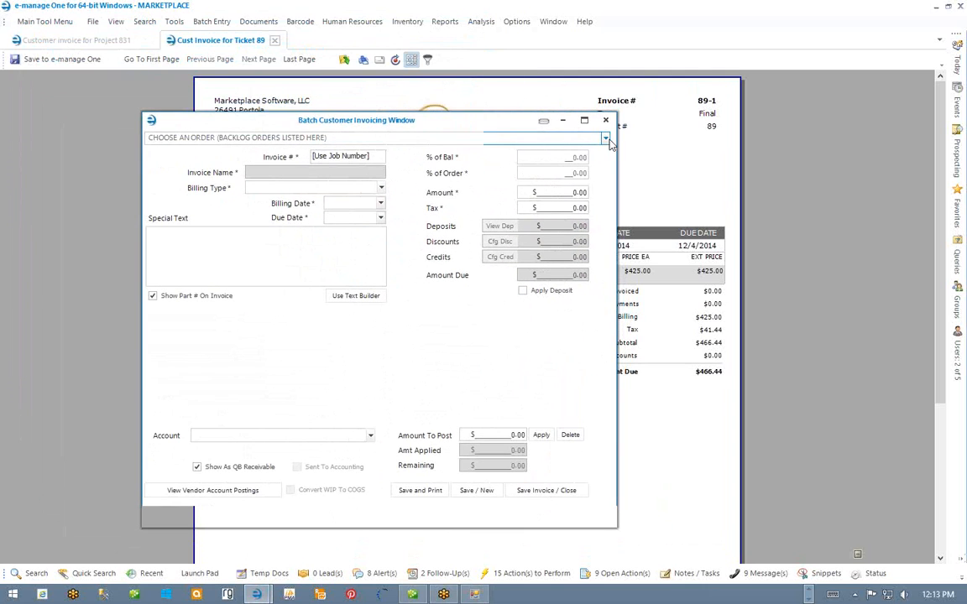
# Step: Examine the backlog orders available for batch invoicing and the related project items under Today
pyautogui.click(605, 138)
pyautogui.scroll(-1, 591, 184)
pyautogui.scroll(-10, 591, 185)
pyautogui.scroll(10, 592, 185)
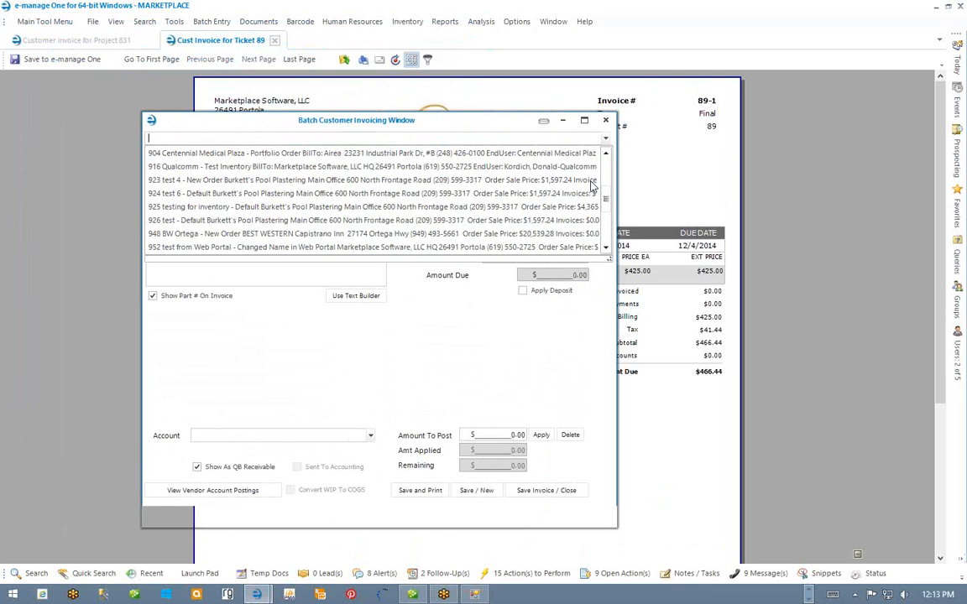
pyautogui.click(606, 140)
pyautogui.click(605, 139)
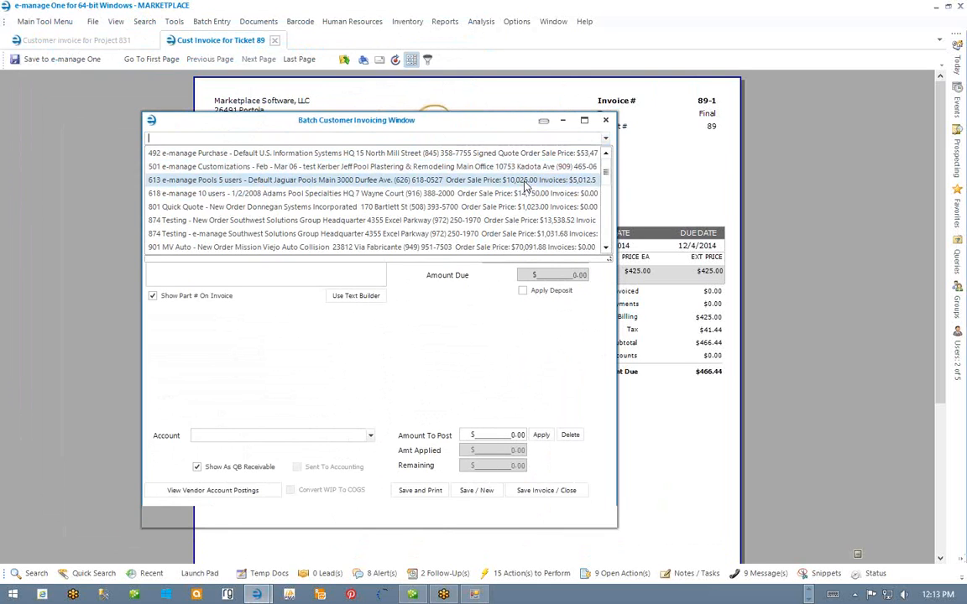
pyautogui.click(514, 126)
pyautogui.click(606, 139)
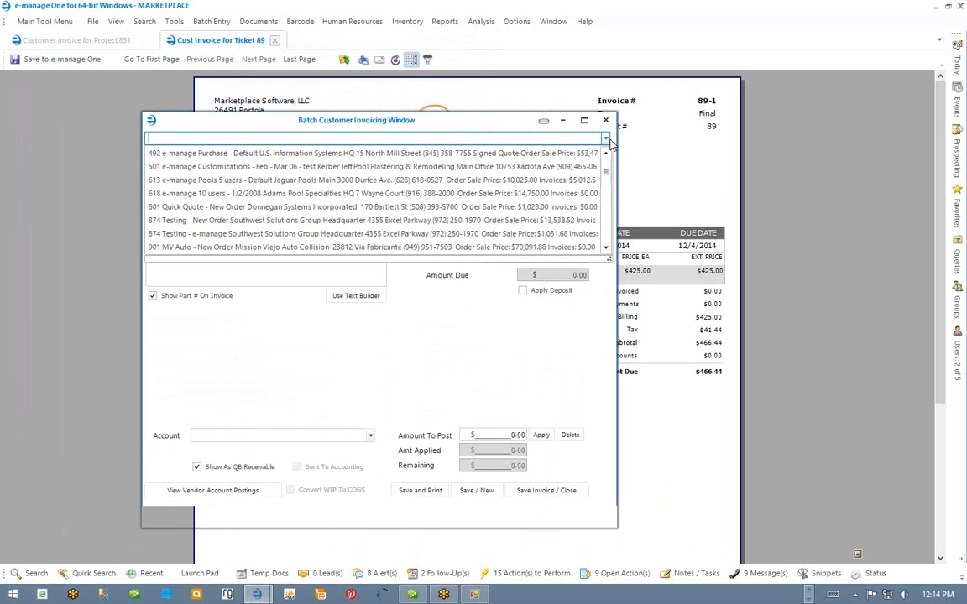
pyautogui.scroll(-10, 565, 184)
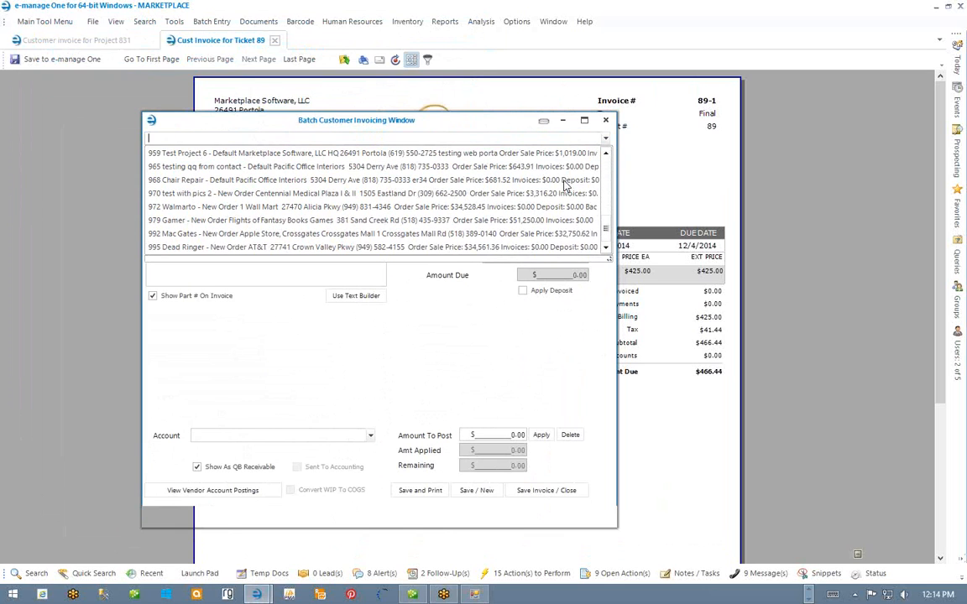
pyautogui.scroll(8, 565, 184)
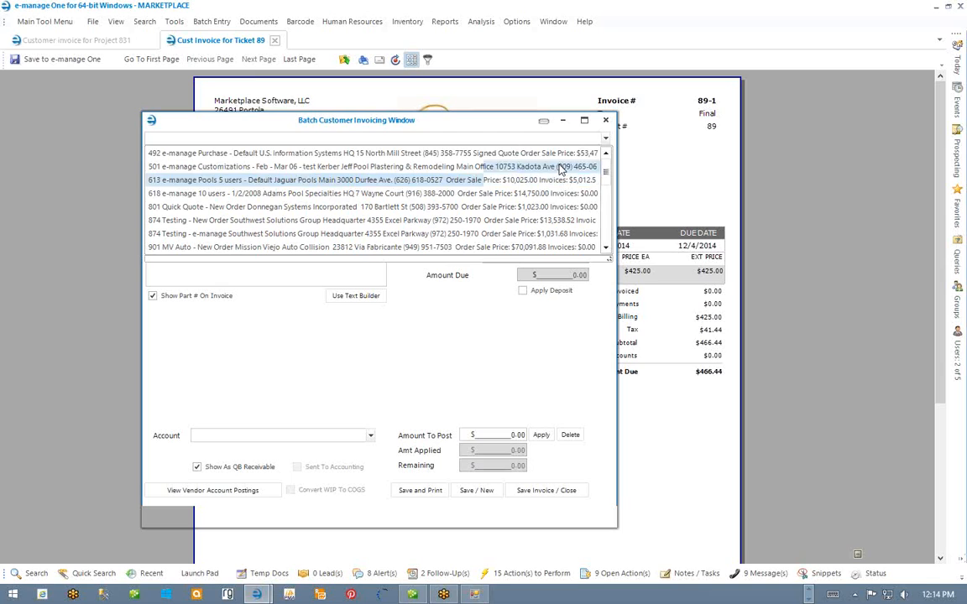
pyautogui.click(498, 120)
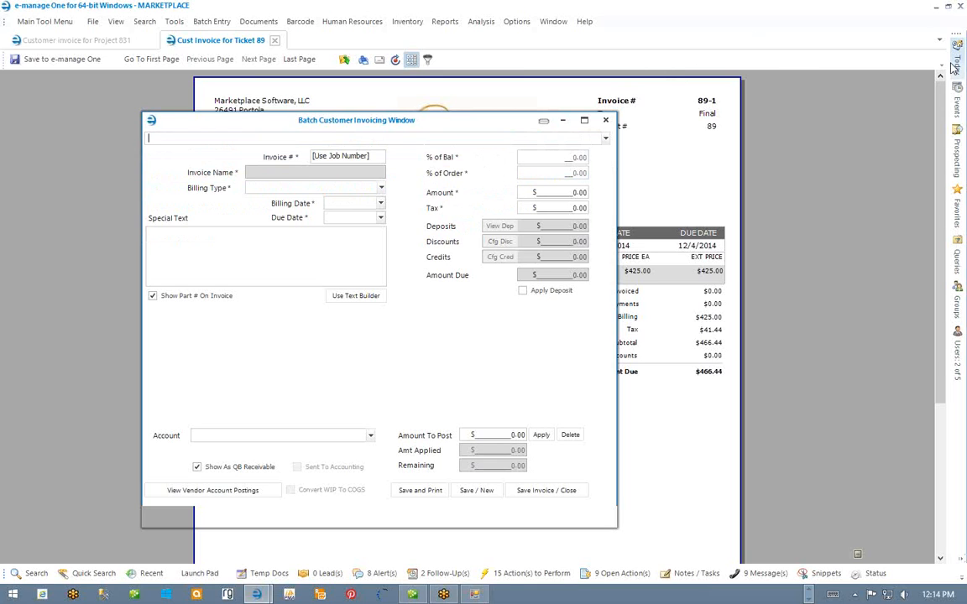
pyautogui.moveTo(957, 63)
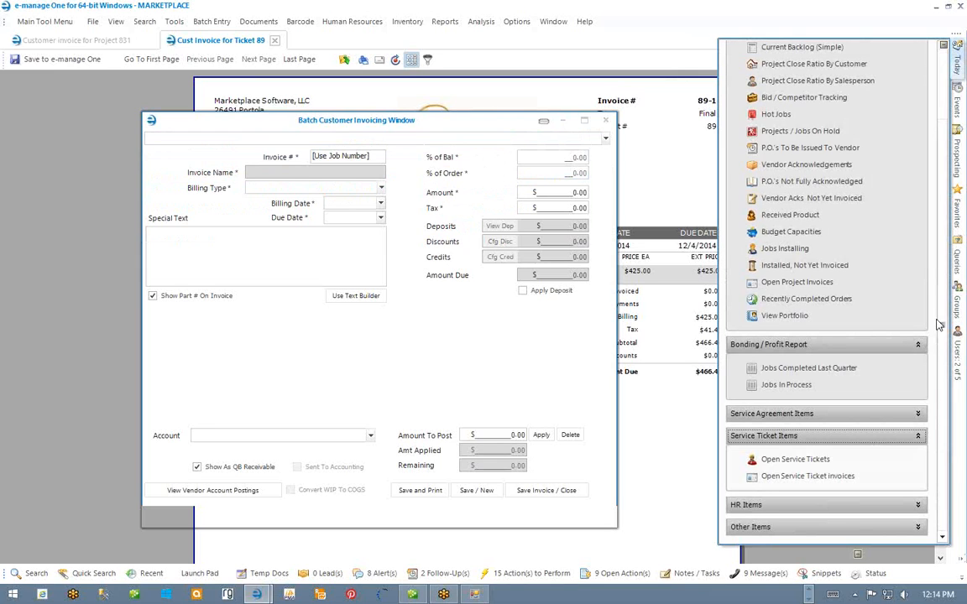
pyautogui.scroll(2, 943, 323)
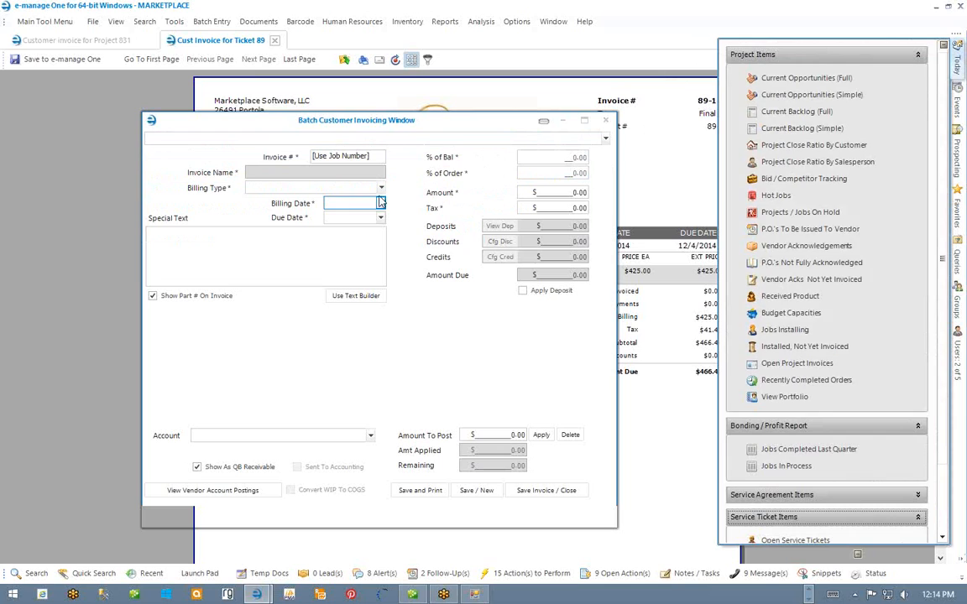
# Step: Enlarge the backlog order list and review each order's sale price, invoices, deposit and backlog
pyautogui.click(605, 138)
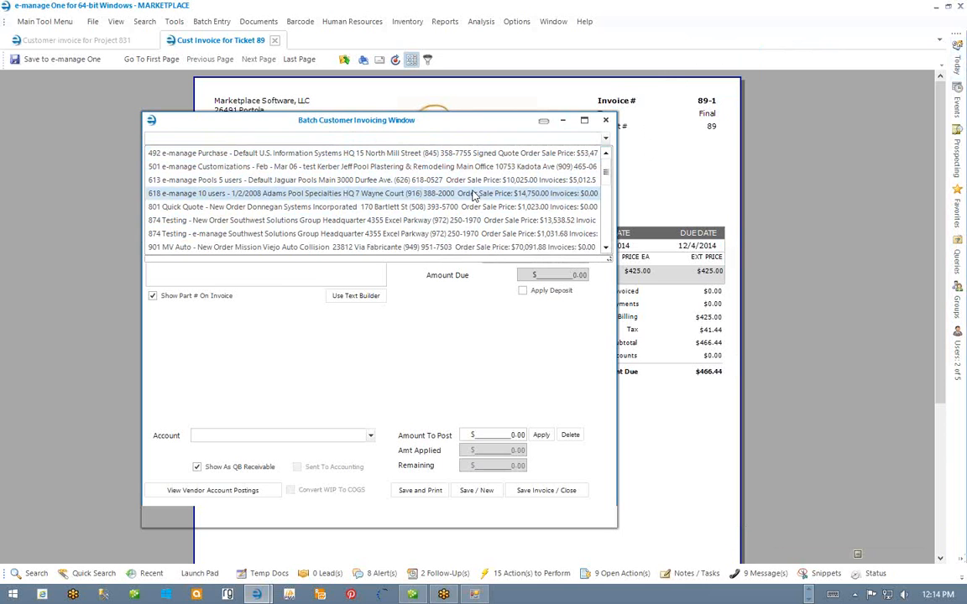
pyautogui.moveTo(608, 257); pyautogui.dragTo(880, 416)
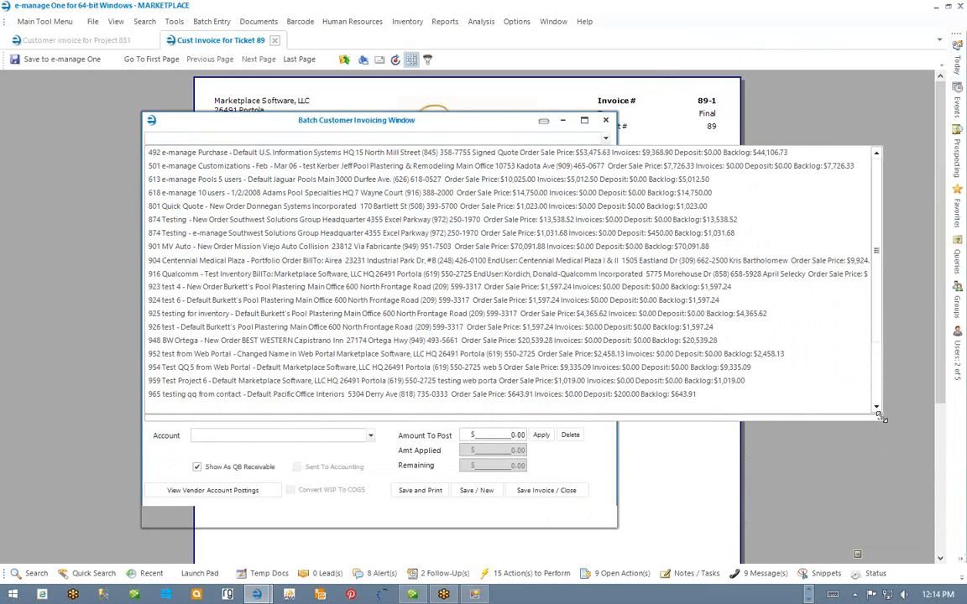
pyautogui.click(515, 126)
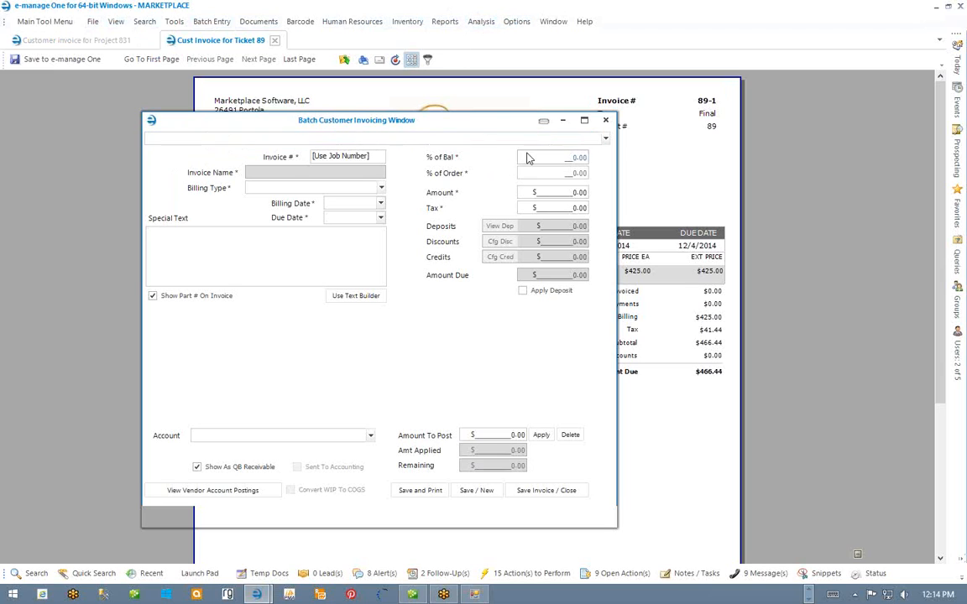
pyautogui.click(604, 139)
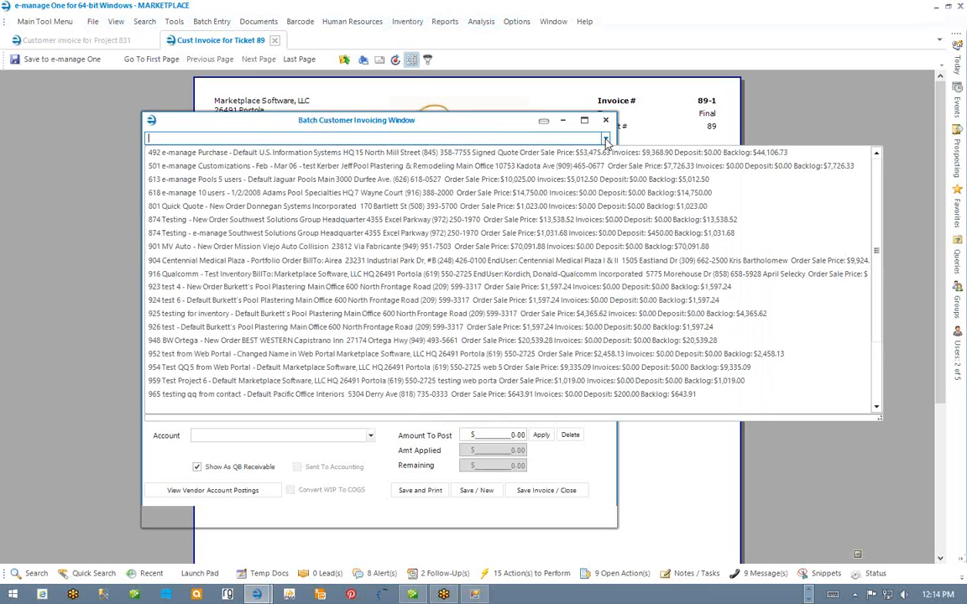
pyautogui.scroll(-2, 588, 285)
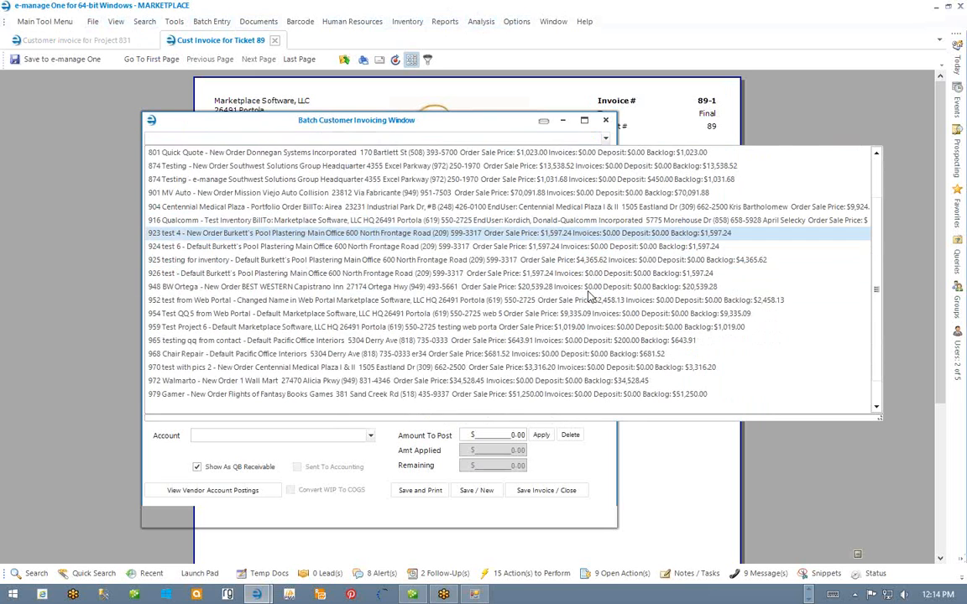
pyautogui.scroll(2, 587, 285)
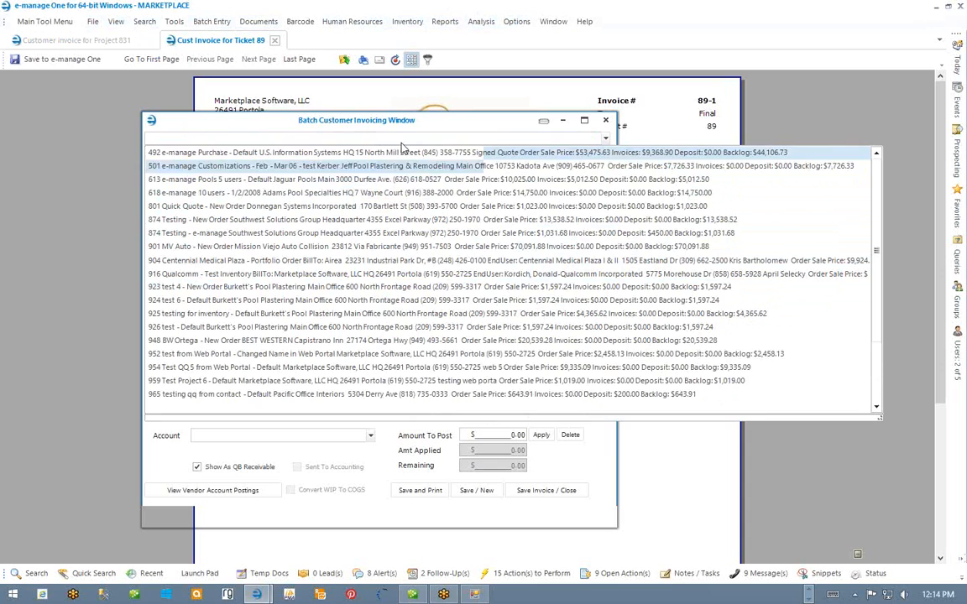
pyautogui.click(350, 103)
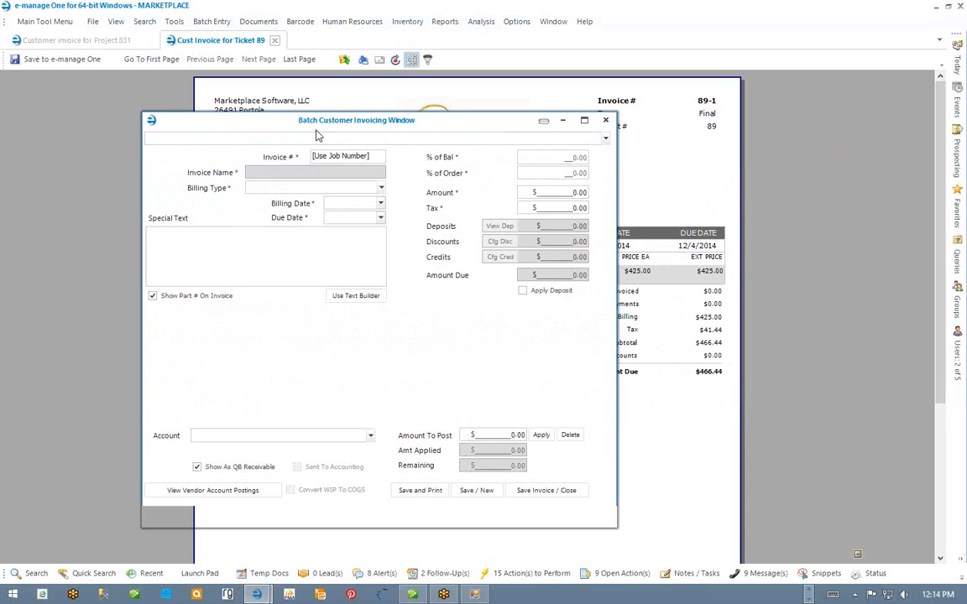
# Step: Filter the orders by 87, load the 874 Testing New Order for Southwest Solutions Group, and reposition the invoicing window
pyautogui.write('87')
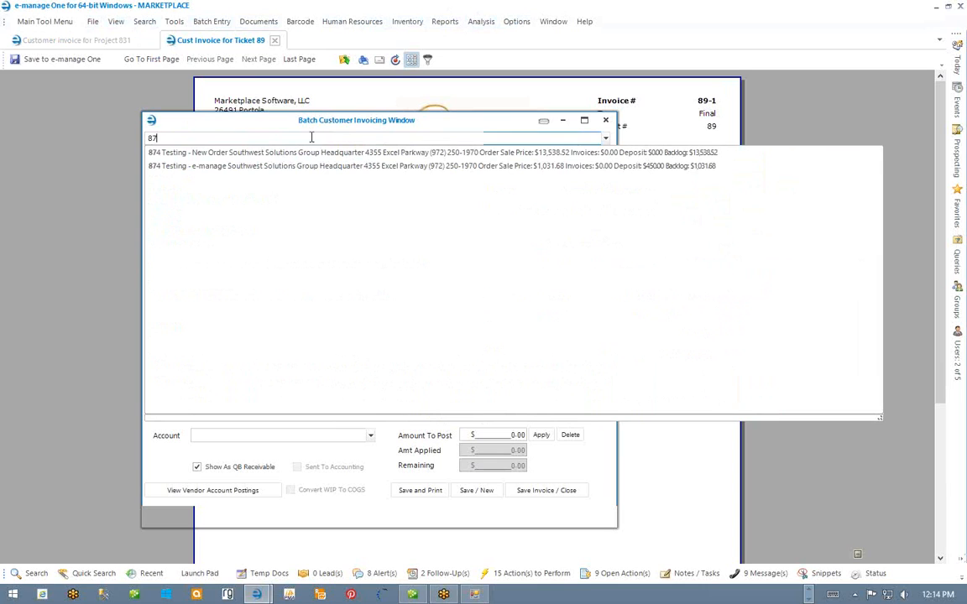
pyautogui.click(308, 154)
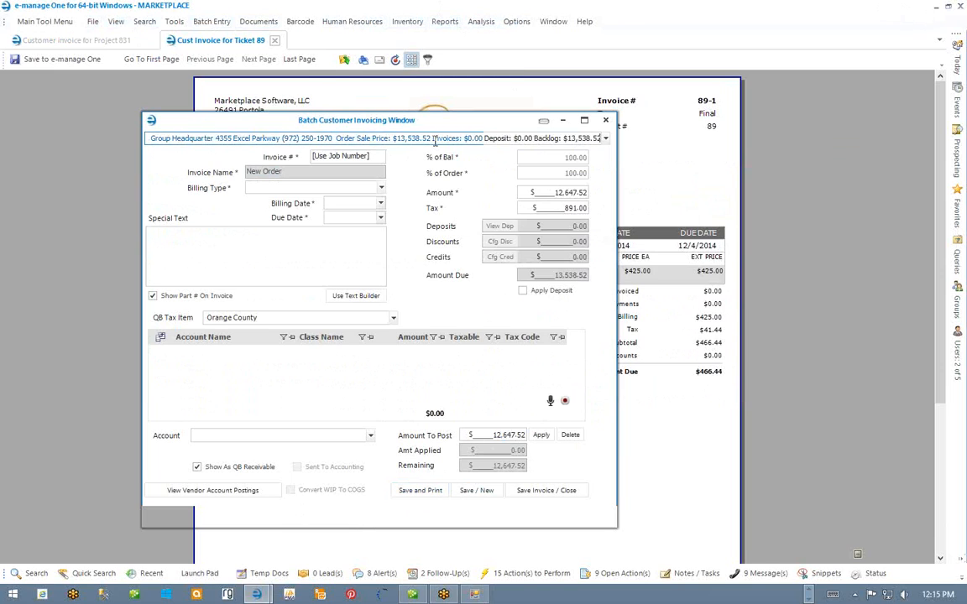
pyautogui.moveTo(444, 127); pyautogui.dragTo(426, 107)
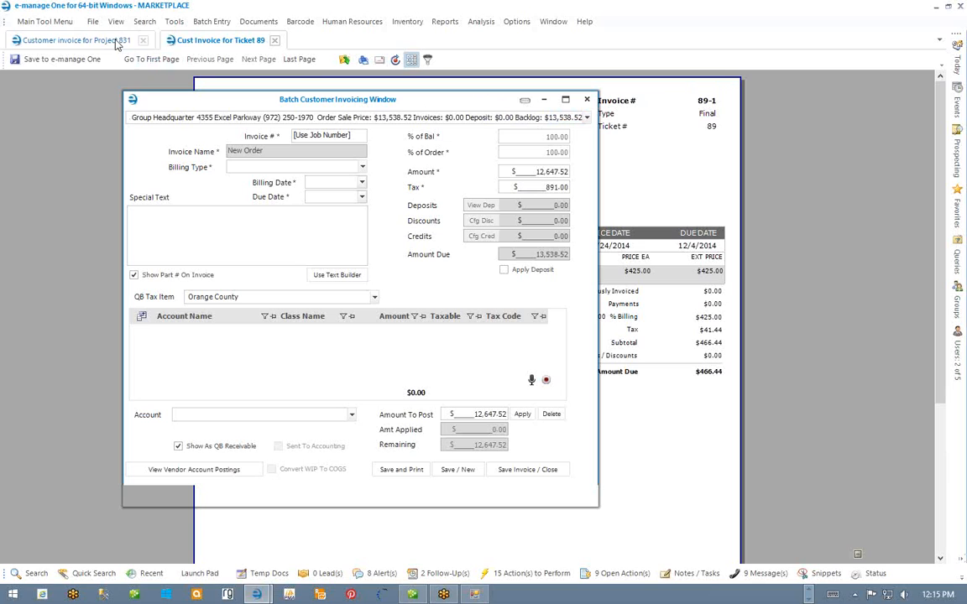
# Step: Open batch project acknowledgments alongside the customer invoicing window, reposition it for comparison, and close it
pyautogui.click(211, 21)
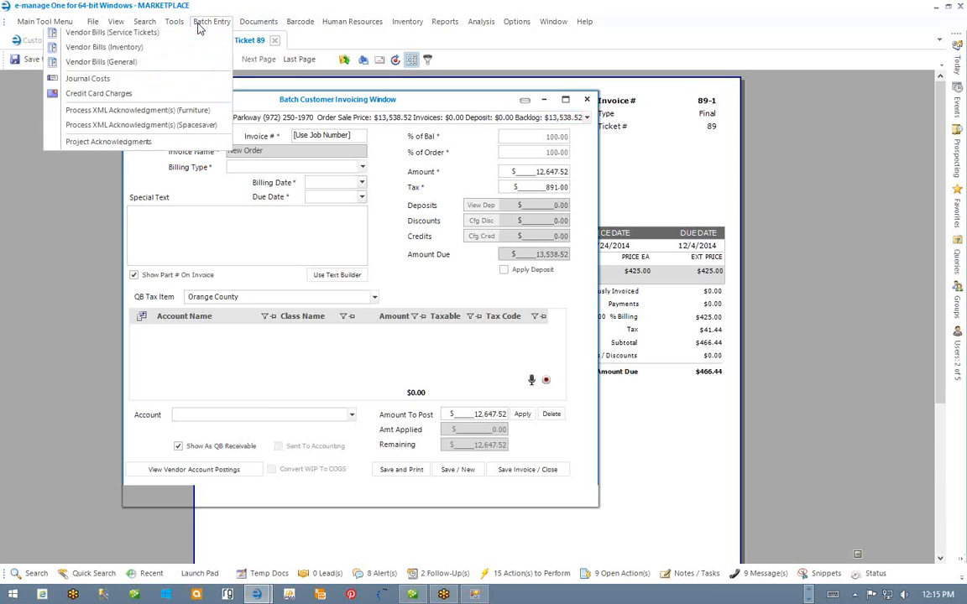
pyautogui.click(194, 211)
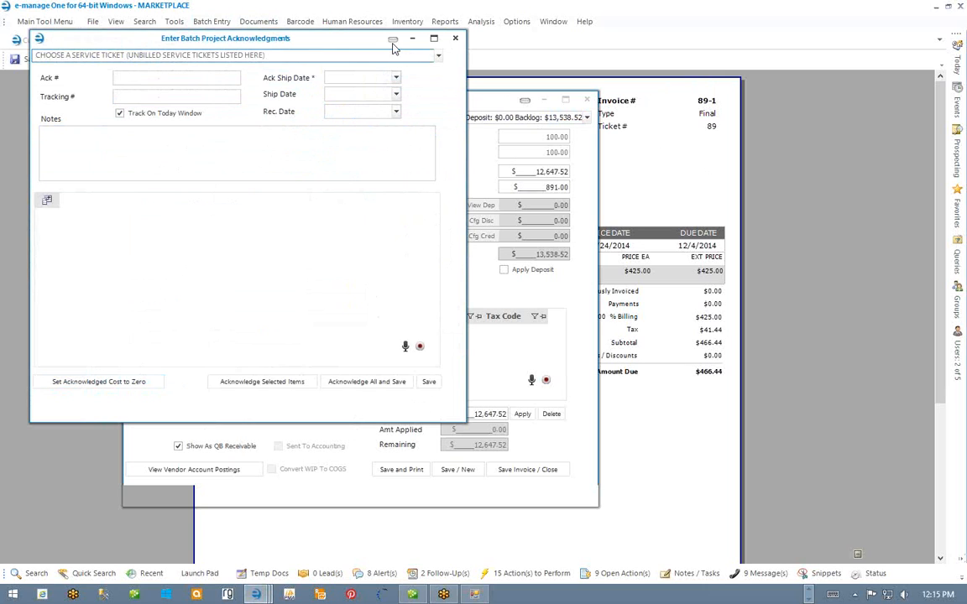
pyautogui.moveTo(367, 39); pyautogui.dragTo(549, 141)
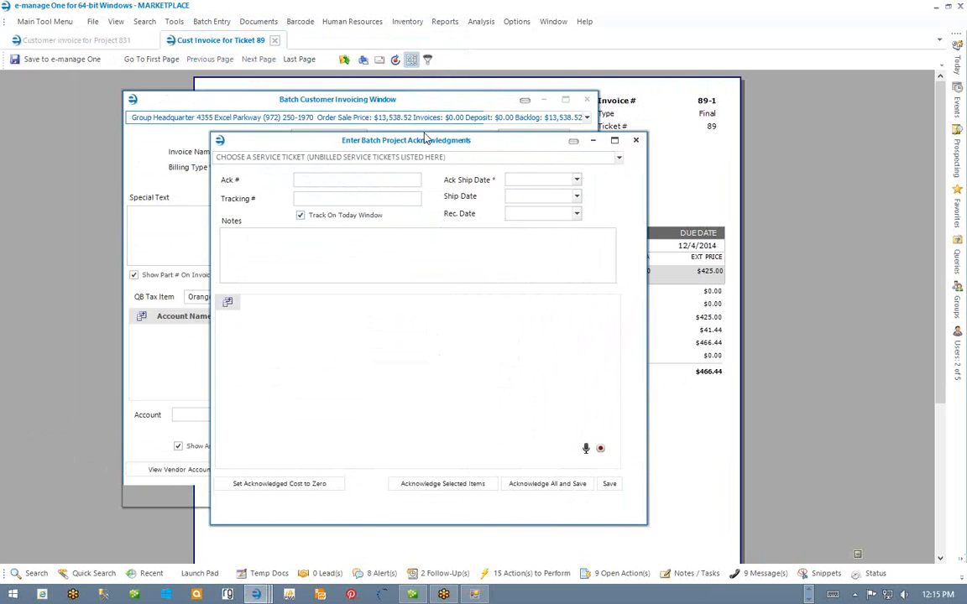
pyautogui.moveTo(436, 144); pyautogui.dragTo(357, 92)
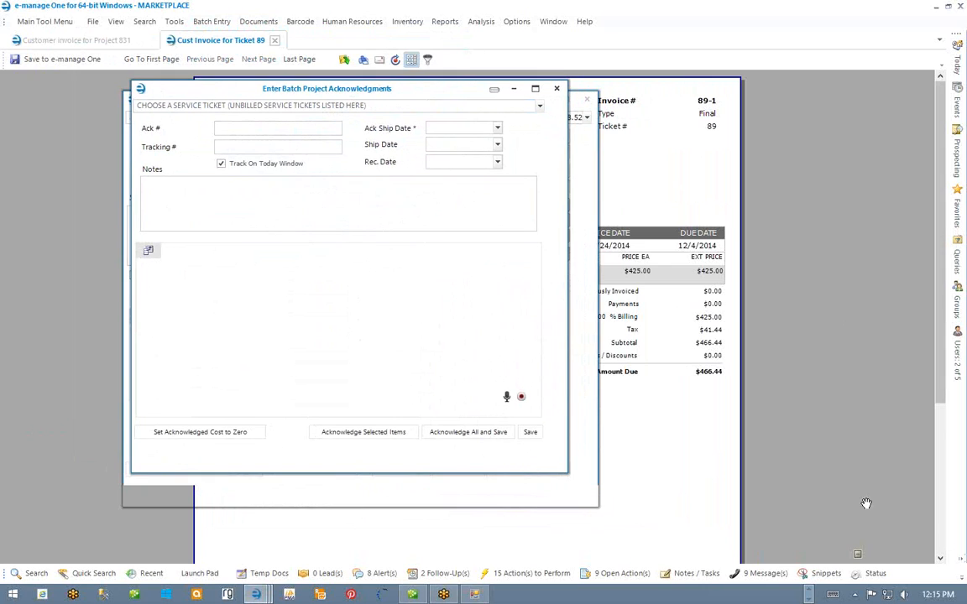
pyautogui.moveTo(460, 98); pyautogui.dragTo(622, 108)
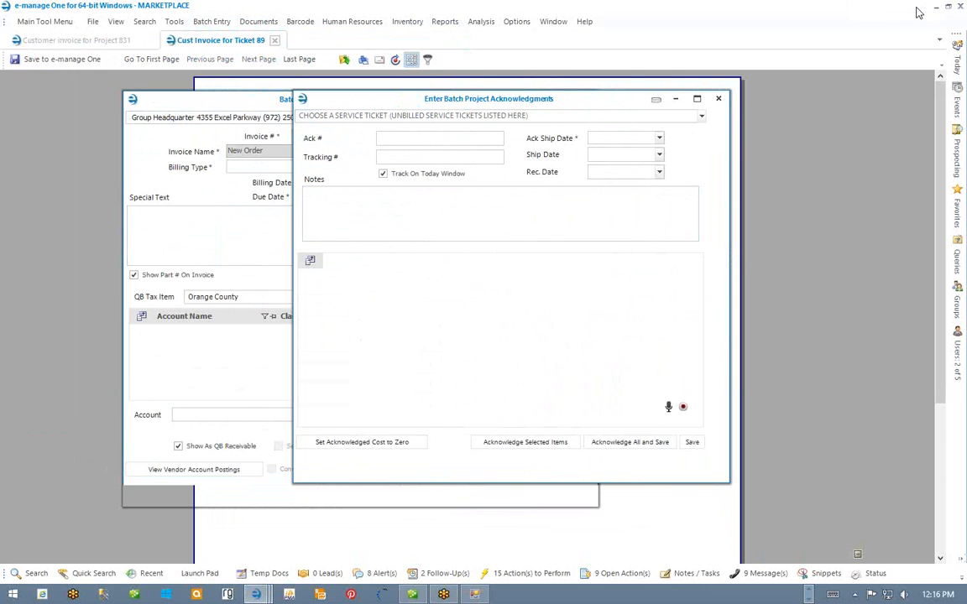
pyautogui.click(718, 102)
pyautogui.click(719, 101)
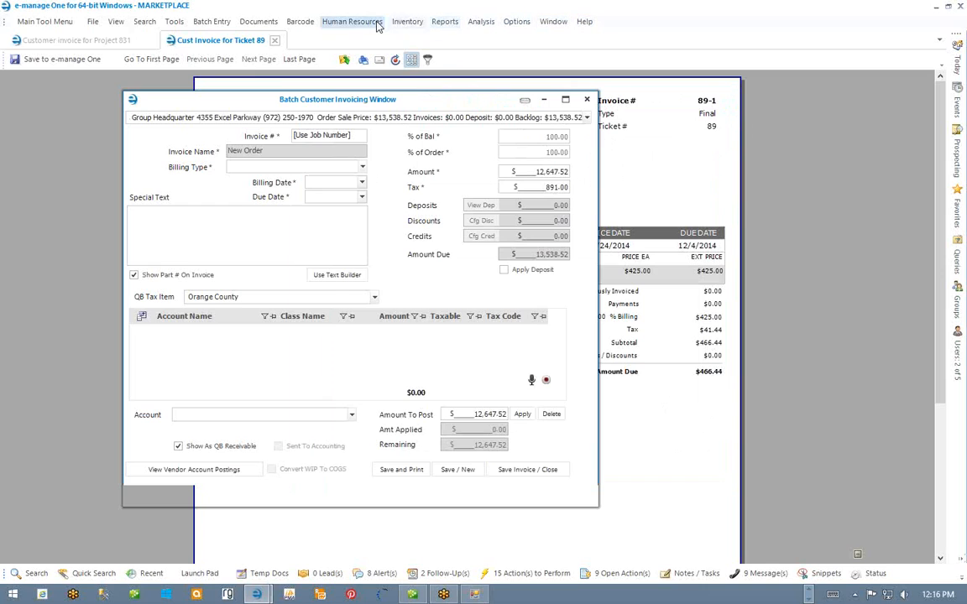
# Step: Open the profit report for completed orders and set its date range from 11/24/2014 to 12/05/2014
pyautogui.click(445, 23)
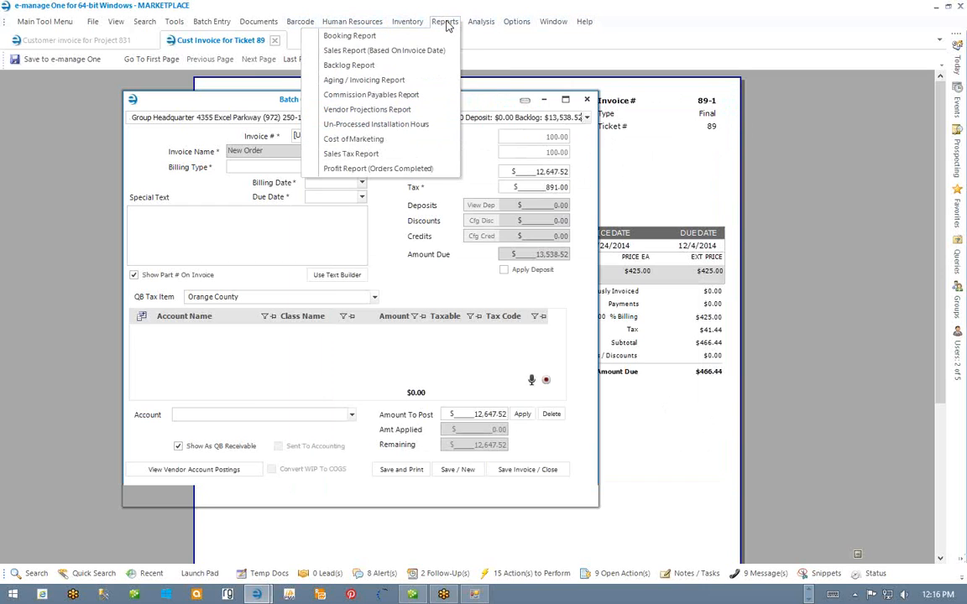
pyautogui.click(369, 169)
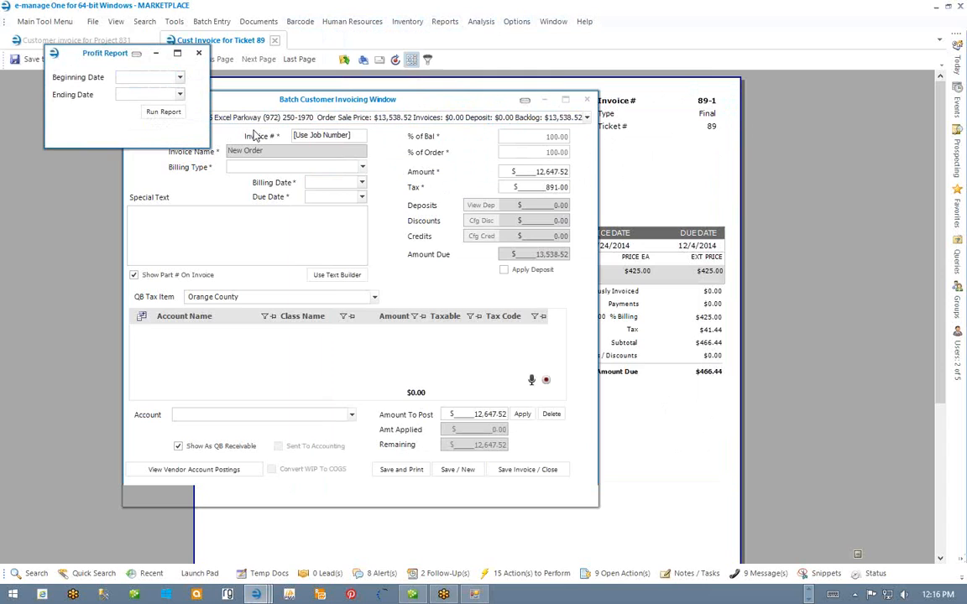
pyautogui.click(180, 78)
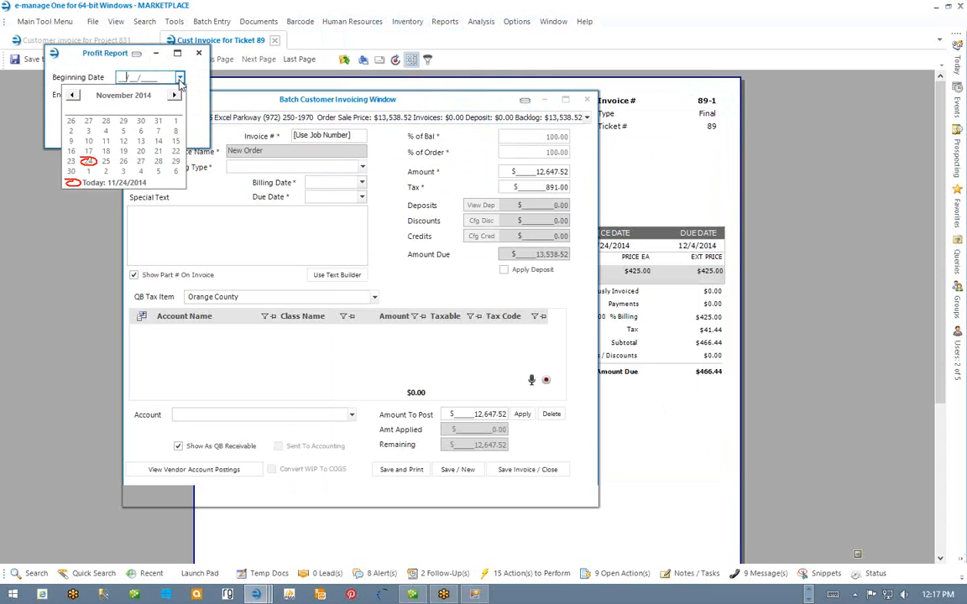
pyautogui.click(89, 165)
pyautogui.click(179, 94)
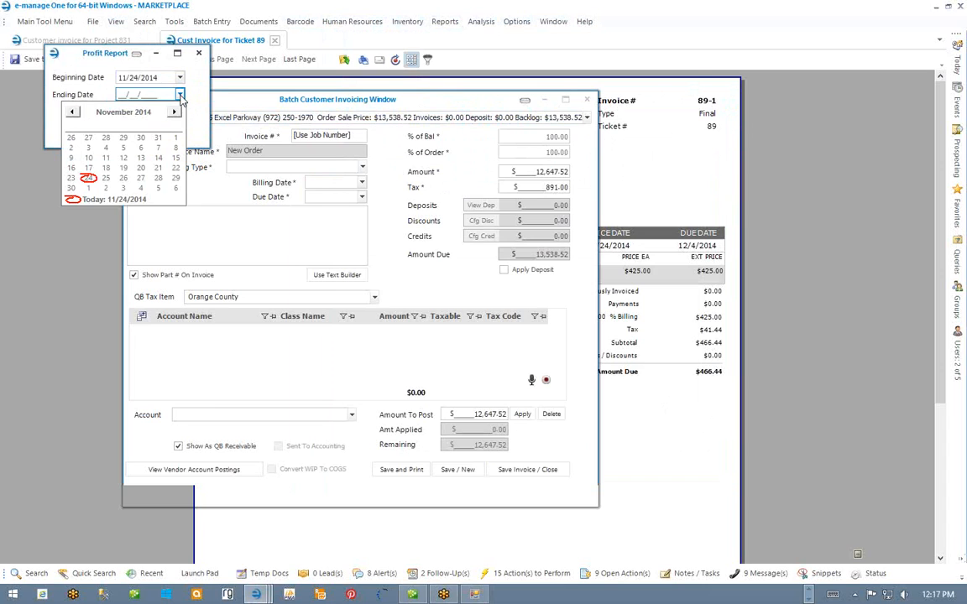
pyautogui.click(157, 188)
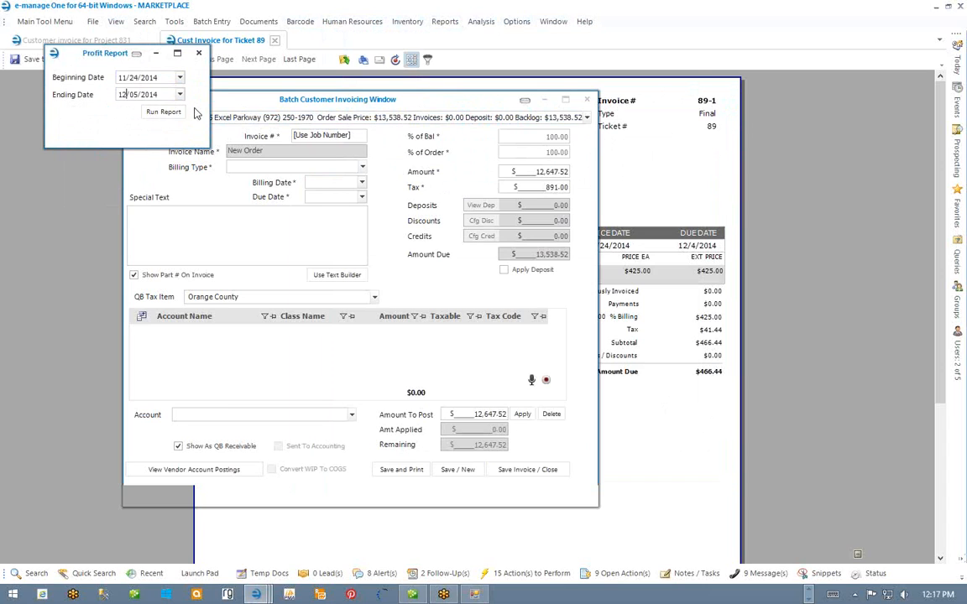
# Step: Set the profit report's beginning date to 01/01/2007 and run the report
pyautogui.click(159, 78)
pyautogui.moveTo(167, 77); pyautogui.dragTo(80, 82)
pyautogui.write('1/_')
pyautogui.write('1/2007')
pyautogui.click(156, 111)
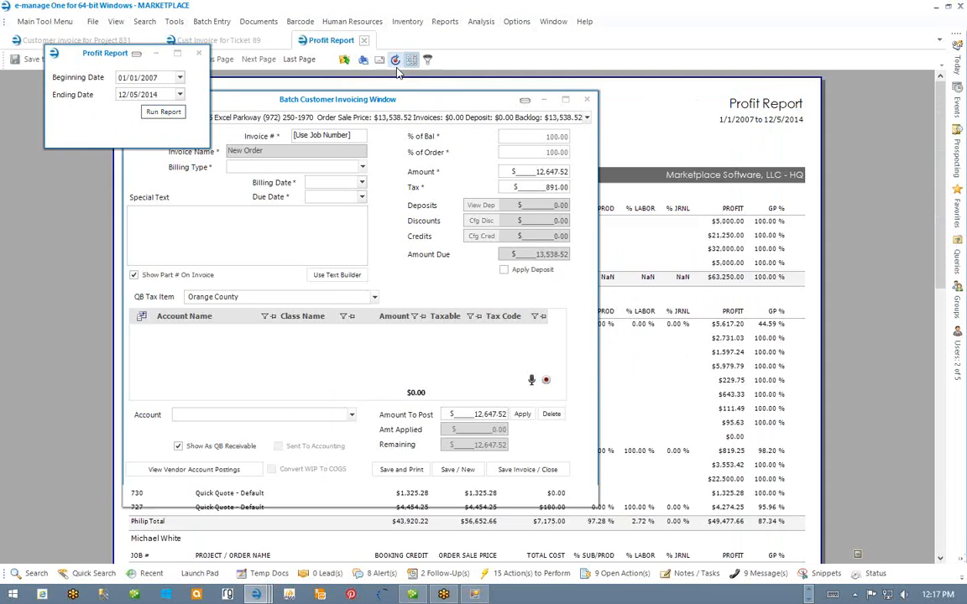
# Step: Uncover the profit report by closing the batch customer invoicing window and the report's date range window
pyautogui.click(589, 103)
pyautogui.moveTo(84, 54); pyautogui.dragTo(37, 31)
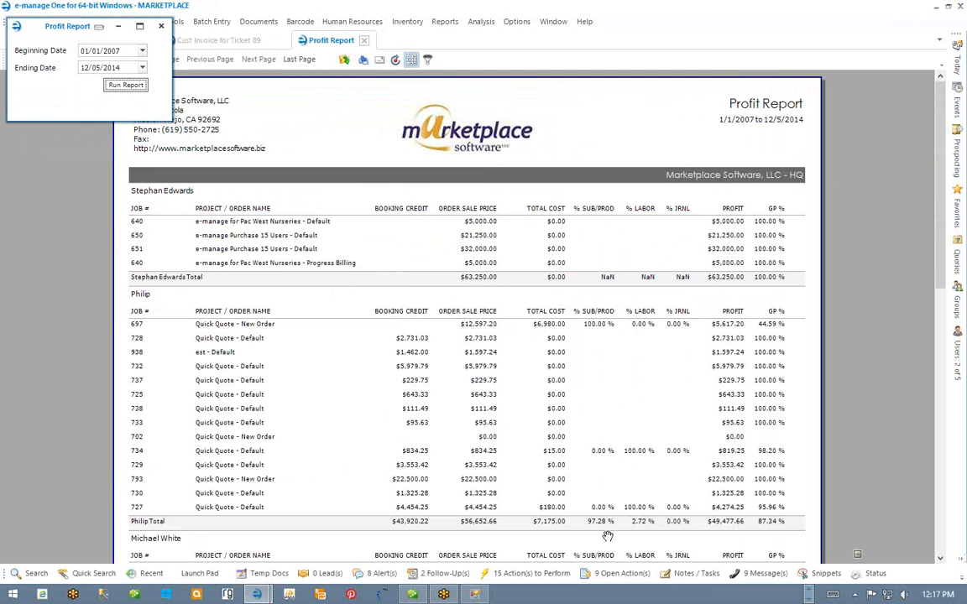
pyautogui.scroll(-1, 546, 464)
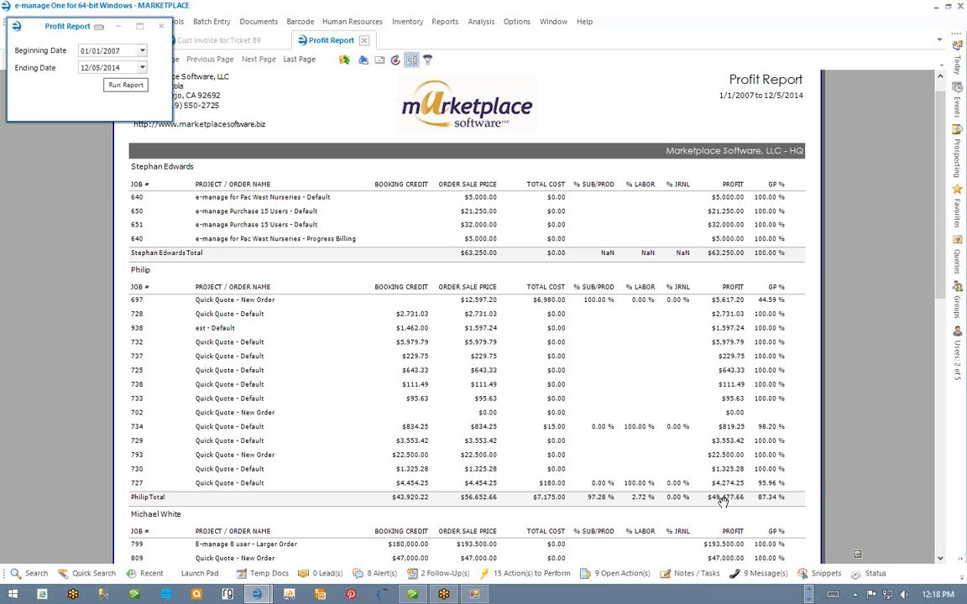
pyautogui.scroll(-3, 747, 432)
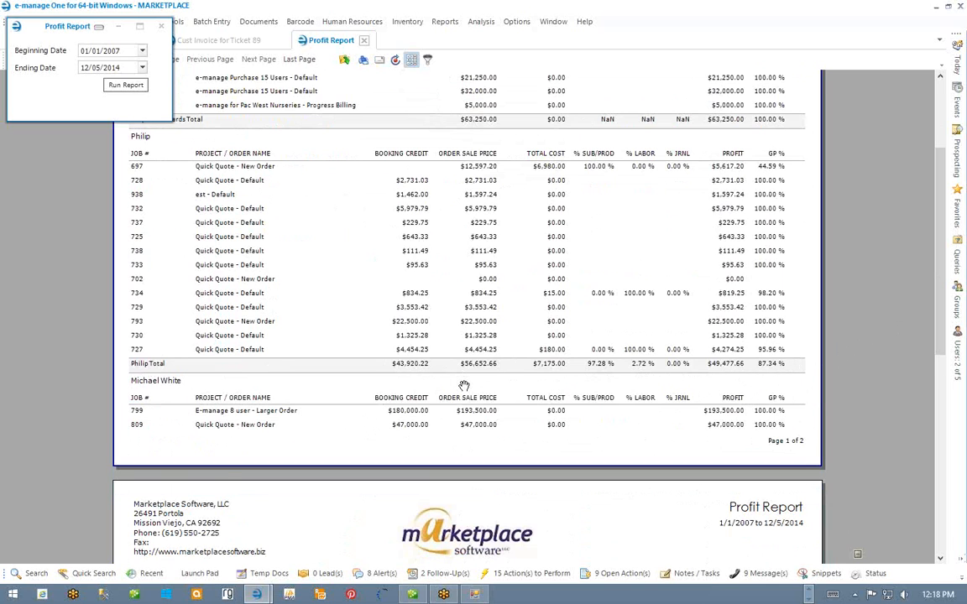
pyautogui.scroll(-5, 464, 385)
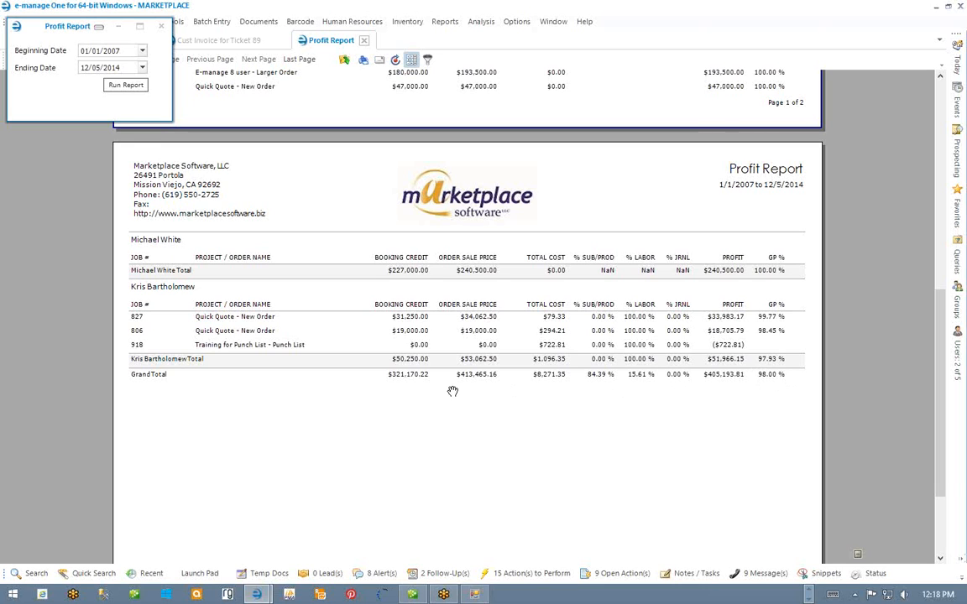
pyautogui.scroll(3, 461, 389)
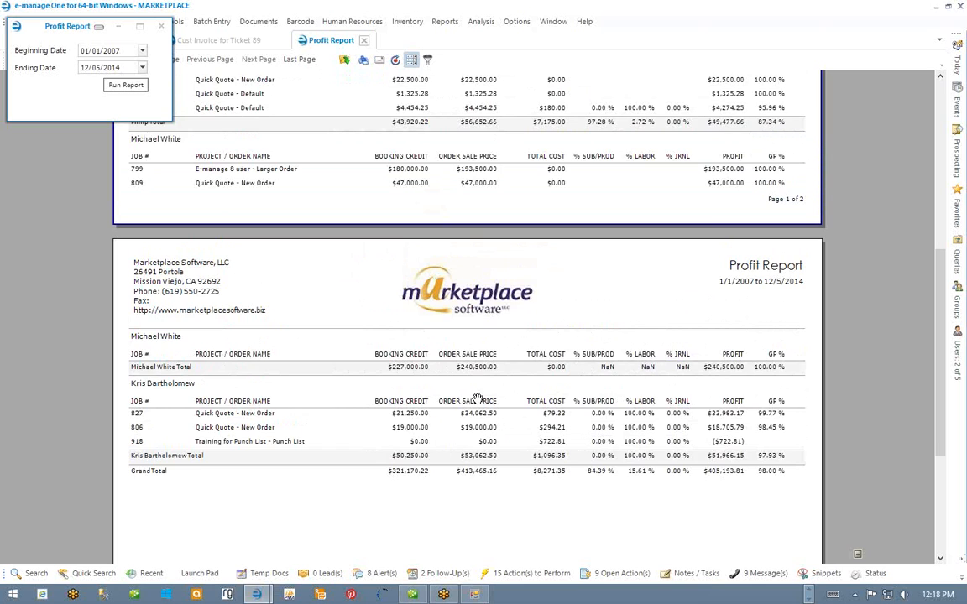
pyautogui.scroll(12, 471, 395)
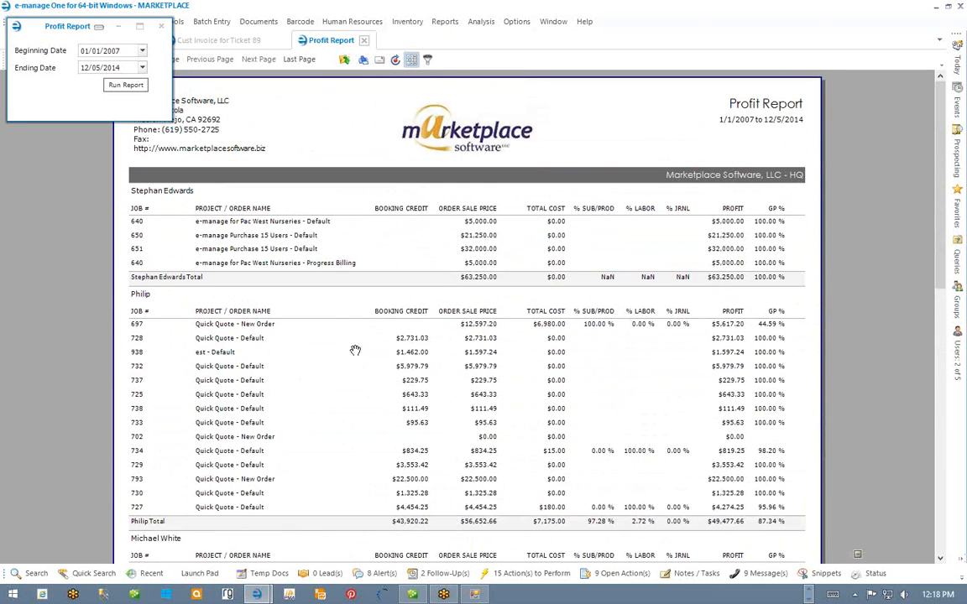
pyautogui.click(162, 27)
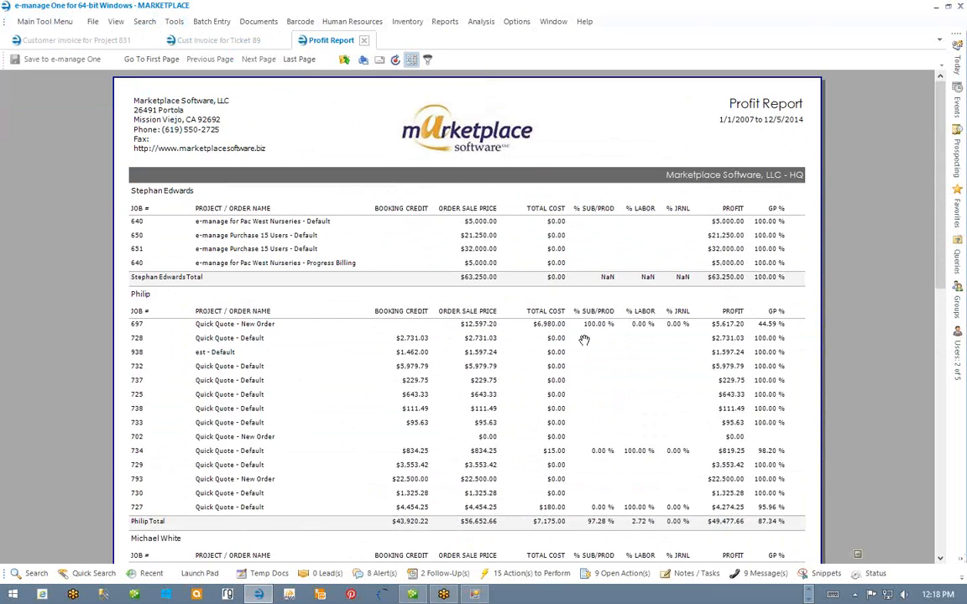
# Step: Examine both pages of the profit report, comparing sale price, total cost, cost percentages, profit and gross profit per job and salesperson
pyautogui.scroll(-10, 598, 338)
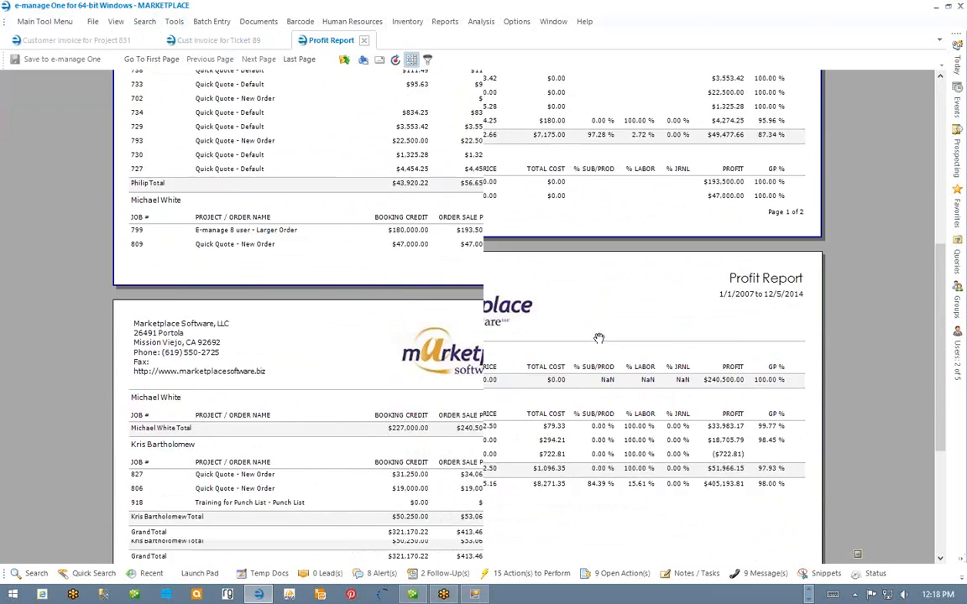
pyautogui.scroll(5, 598, 338)
pyautogui.scroll(6, 598, 339)
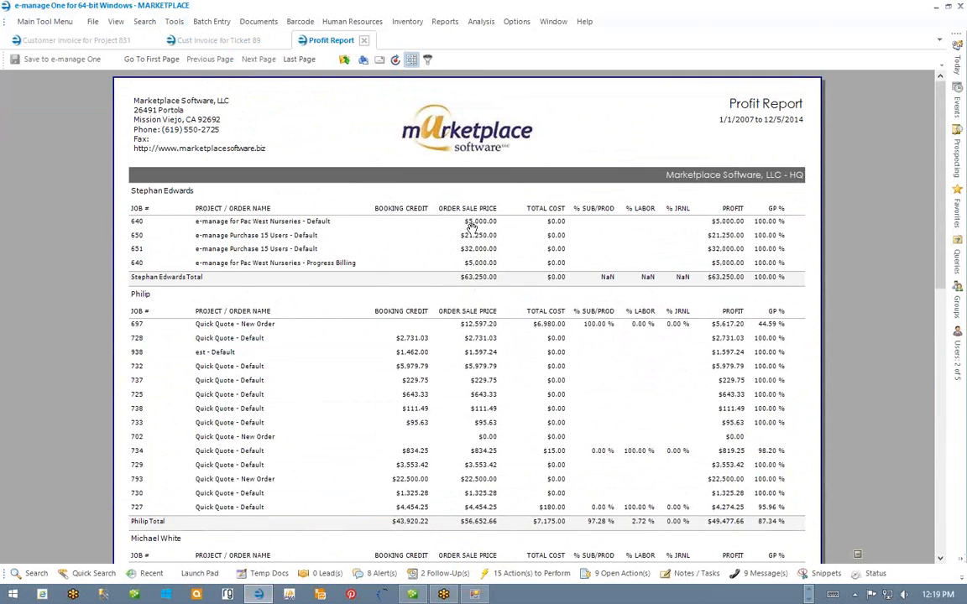
pyautogui.scroll(-2, 545, 233)
pyautogui.scroll(-1, 533, 234)
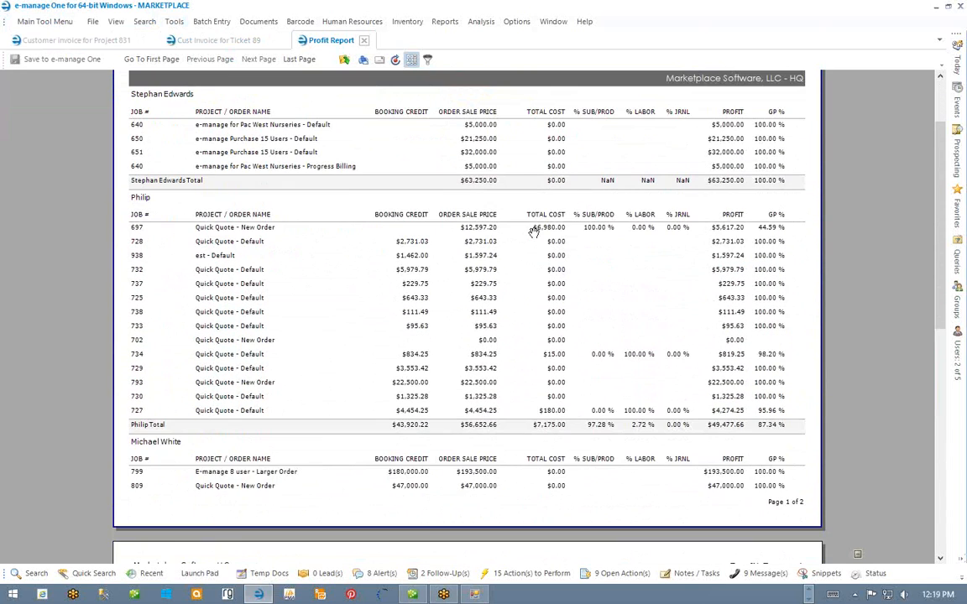
pyautogui.scroll(4, 533, 233)
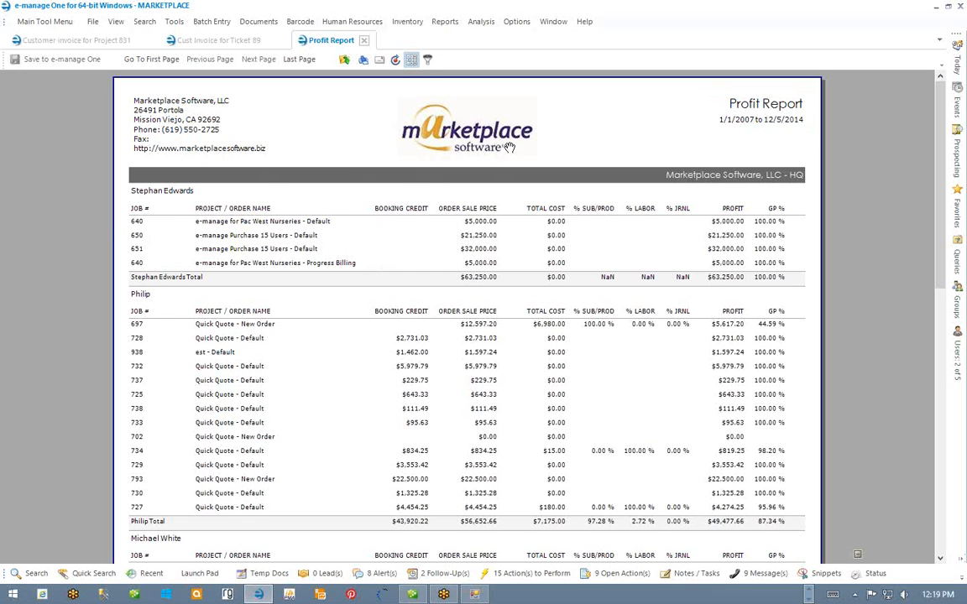
pyautogui.scroll(-3, 788, 143)
pyautogui.scroll(-4, 868, 158)
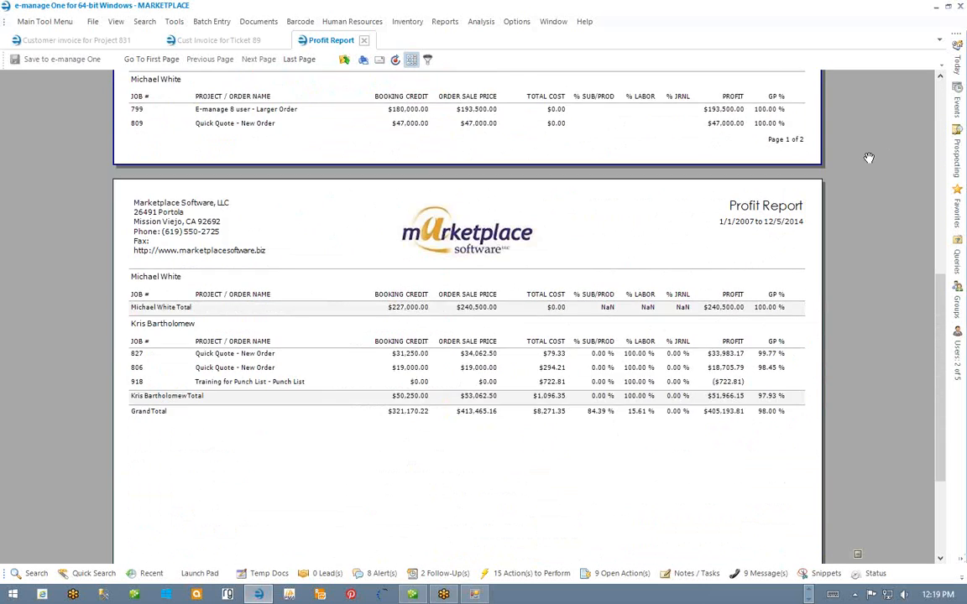
pyautogui.scroll(6, 869, 158)
pyautogui.scroll(1, 869, 158)
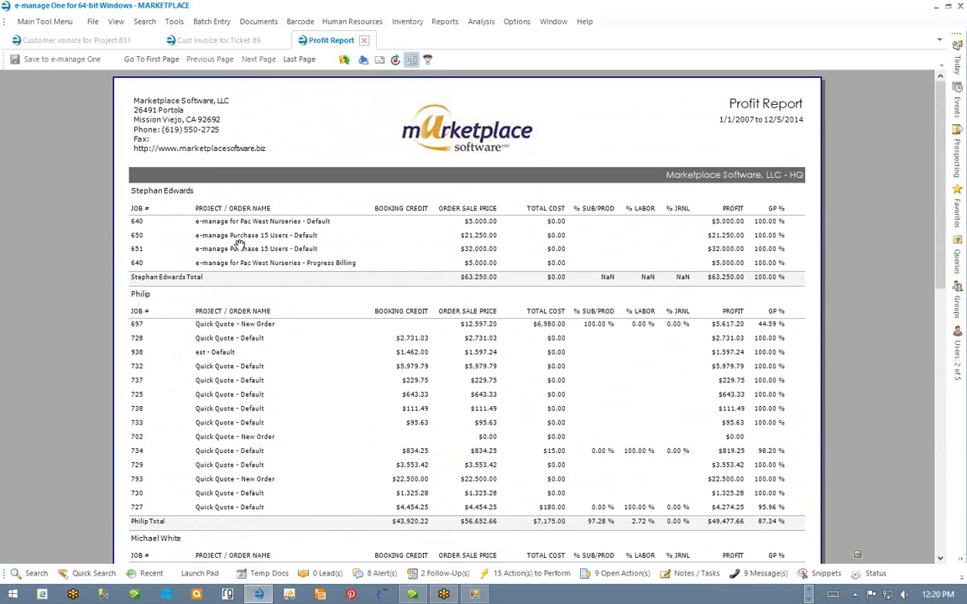
pyautogui.scroll(-1, 239, 244)
pyautogui.scroll(-1, 232, 312)
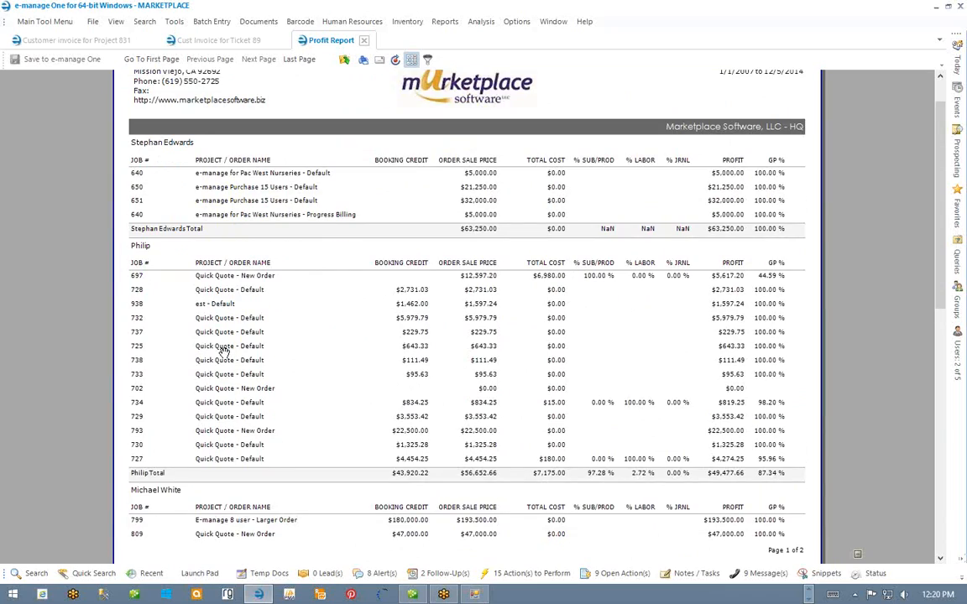
pyautogui.scroll(-20, 225, 352)
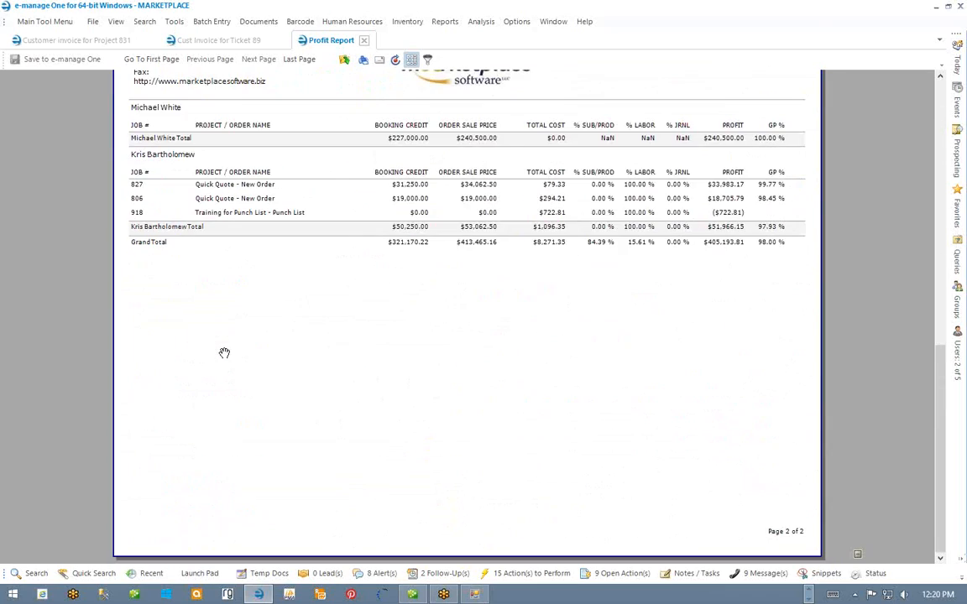
pyautogui.scroll(20, 224, 352)
pyautogui.scroll(1, 224, 353)
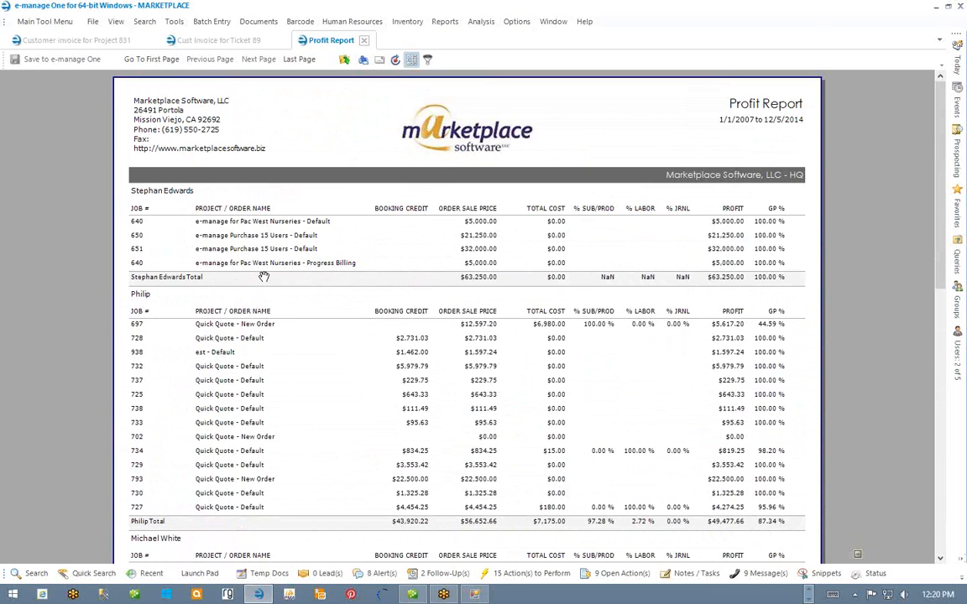
pyautogui.scroll(-5, 263, 352)
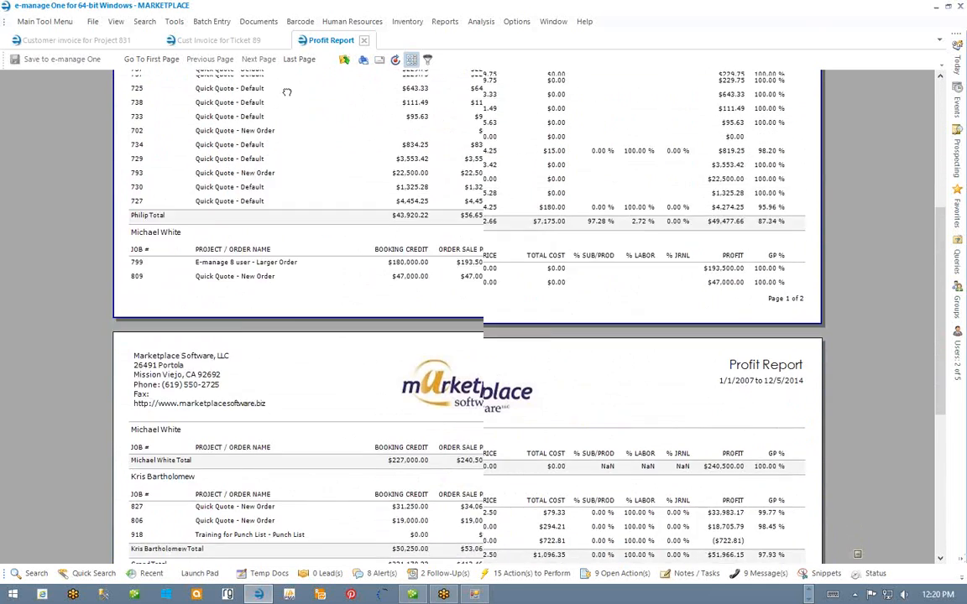
pyautogui.scroll(6, 254, 318)
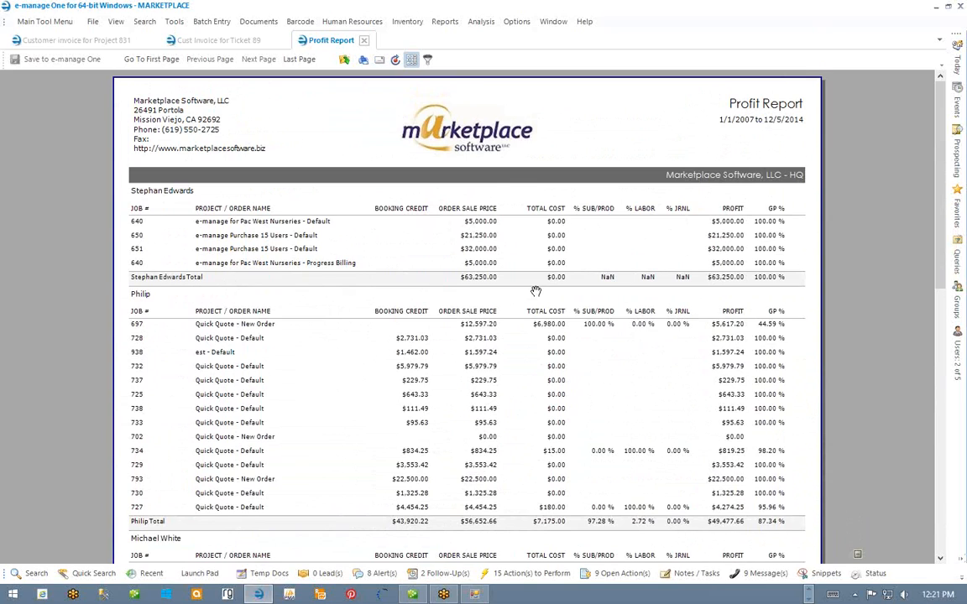
pyautogui.scroll(-3, 537, 287)
pyautogui.scroll(-12, 535, 291)
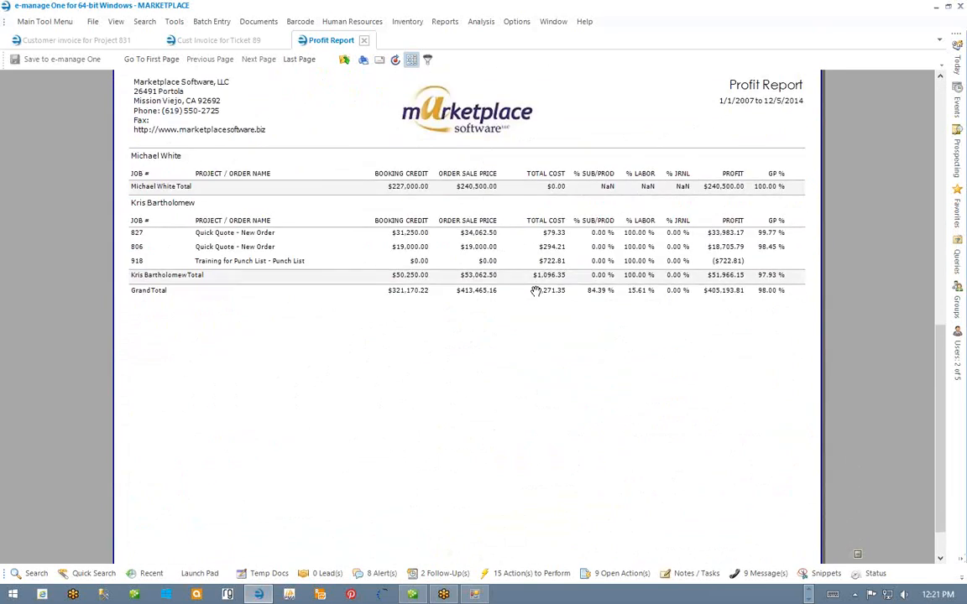
pyautogui.scroll(15, 535, 292)
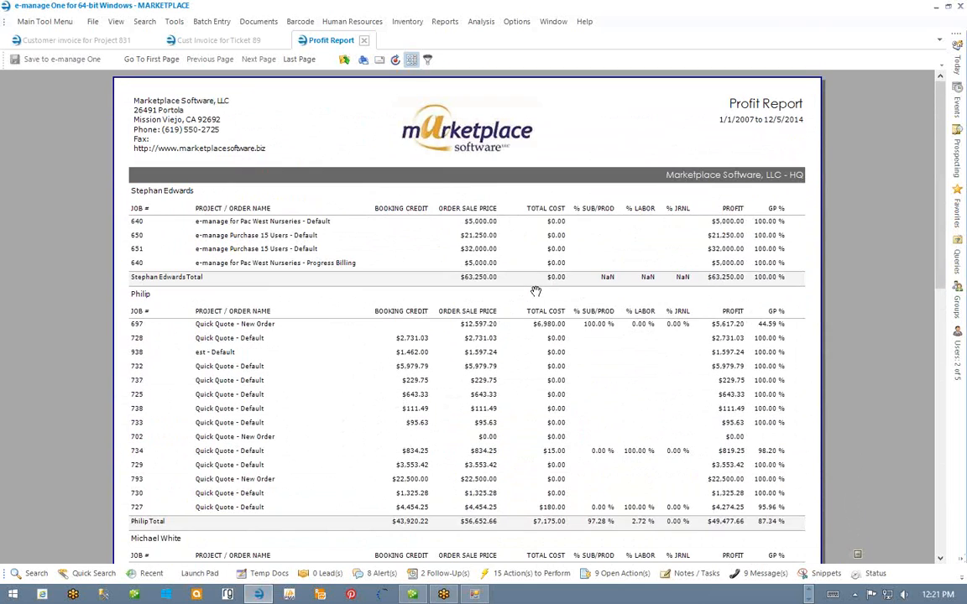
pyautogui.scroll(-1, 589, 174)
pyautogui.scroll(1, 589, 174)
pyautogui.scroll(-5, 577, 139)
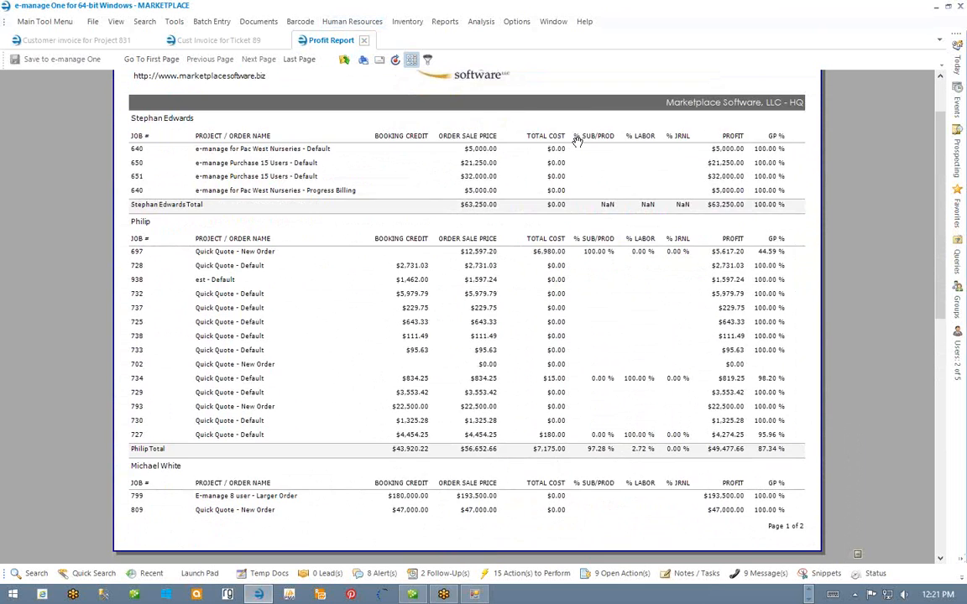
pyautogui.scroll(-4, 577, 142)
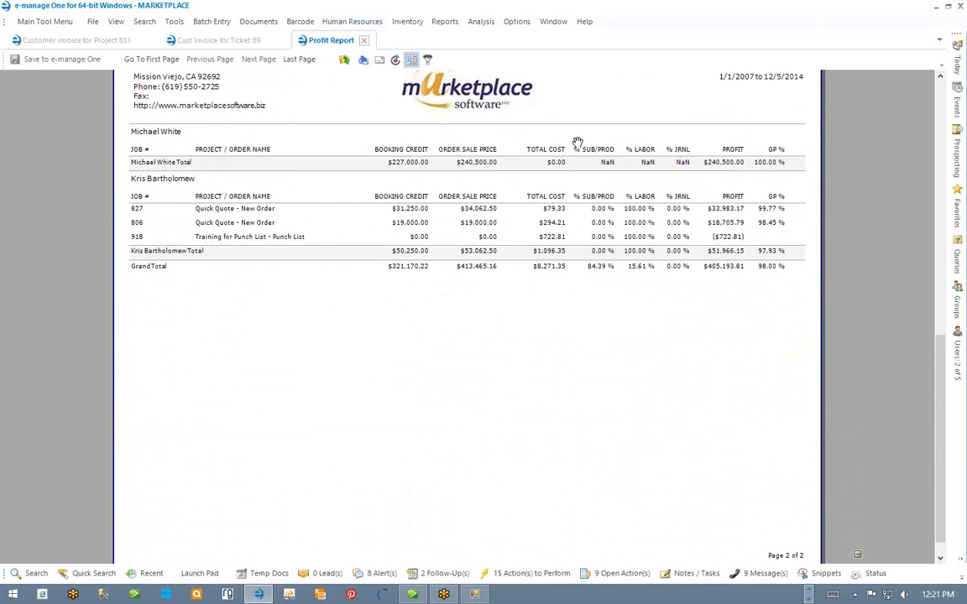
pyautogui.scroll(9, 577, 141)
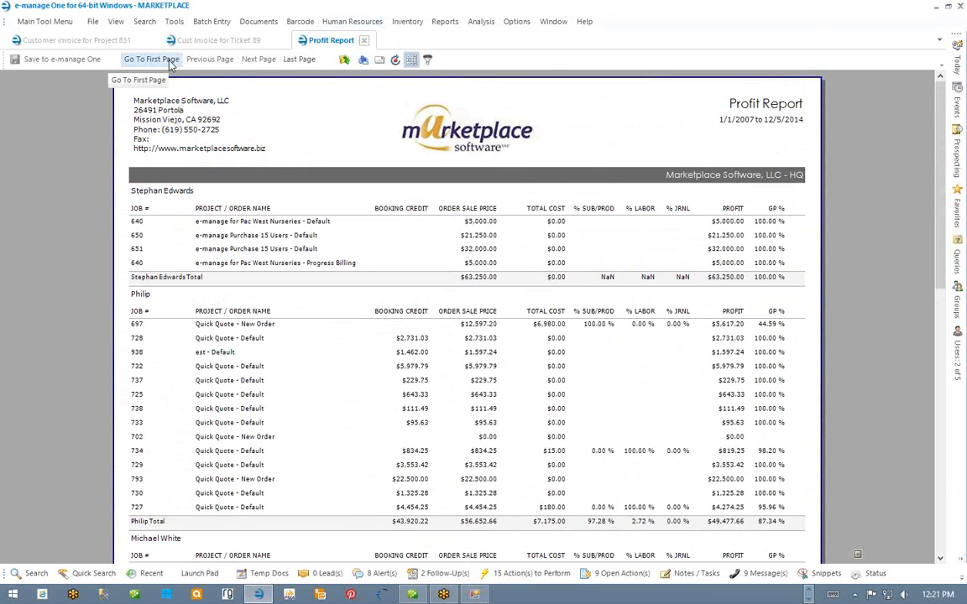
pyautogui.scroll(-3, 275, 168)
pyautogui.scroll(-10, 275, 168)
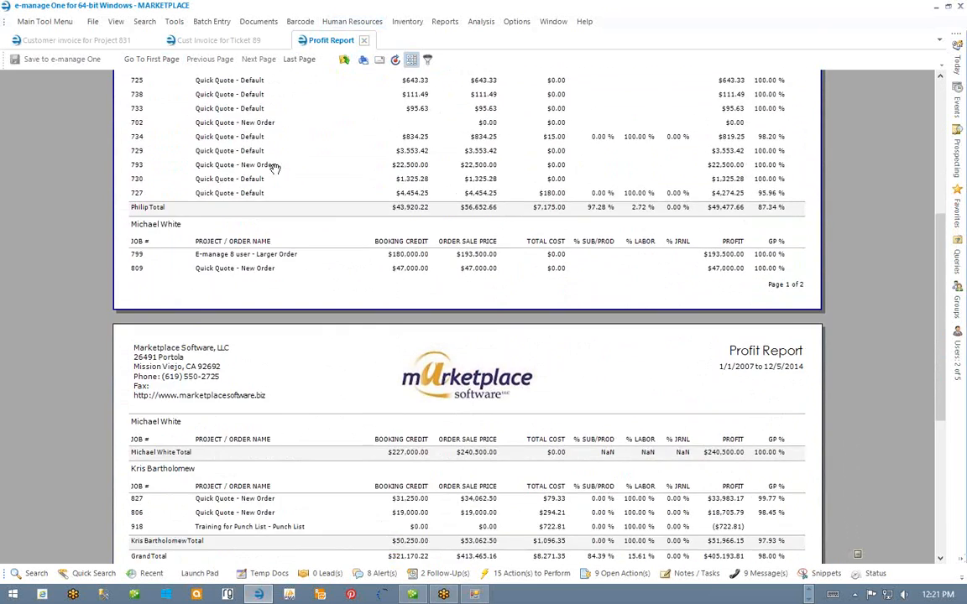
pyautogui.scroll(9, 273, 166)
pyautogui.scroll(4, 275, 168)
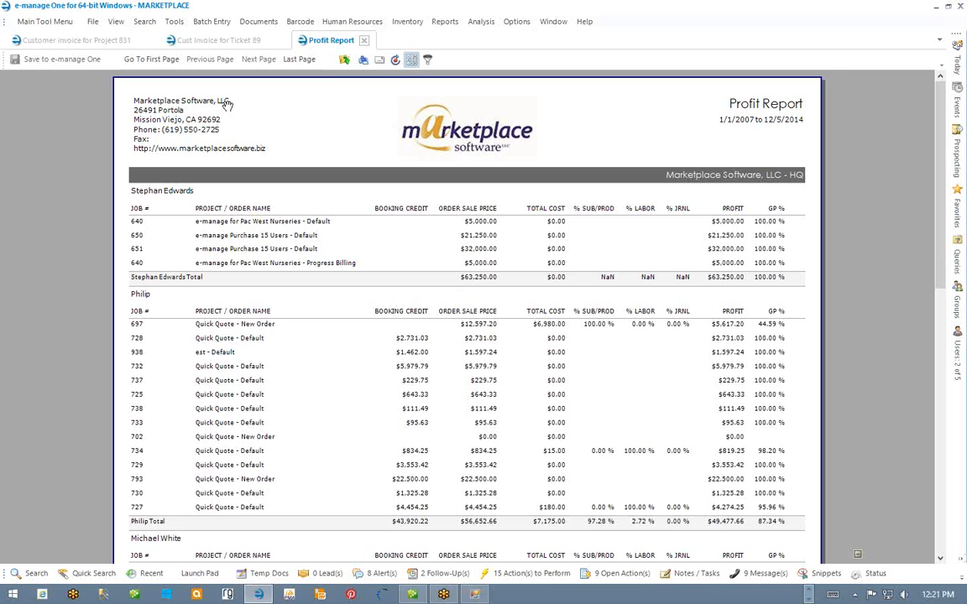
# Step: Open the simple current backlog list and examine the inventory and PO items not yet received for each order
pyautogui.moveTo(957, 64)
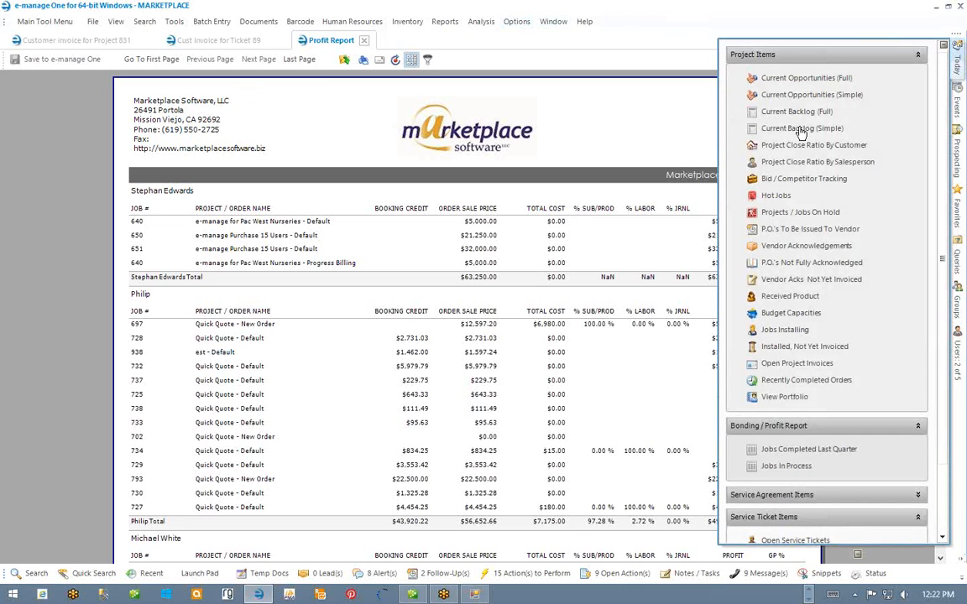
pyautogui.click(801, 129)
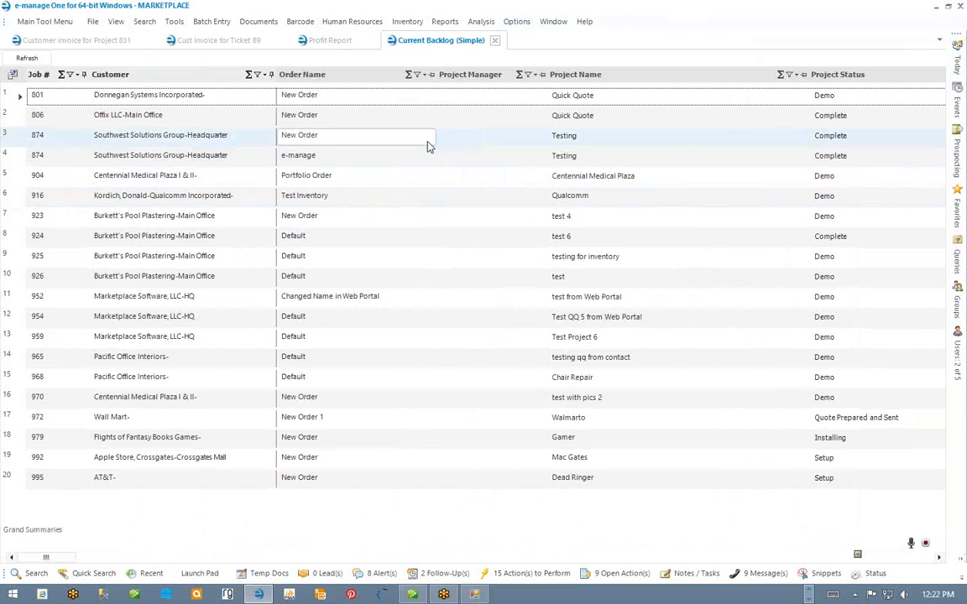
pyautogui.click(334, 163)
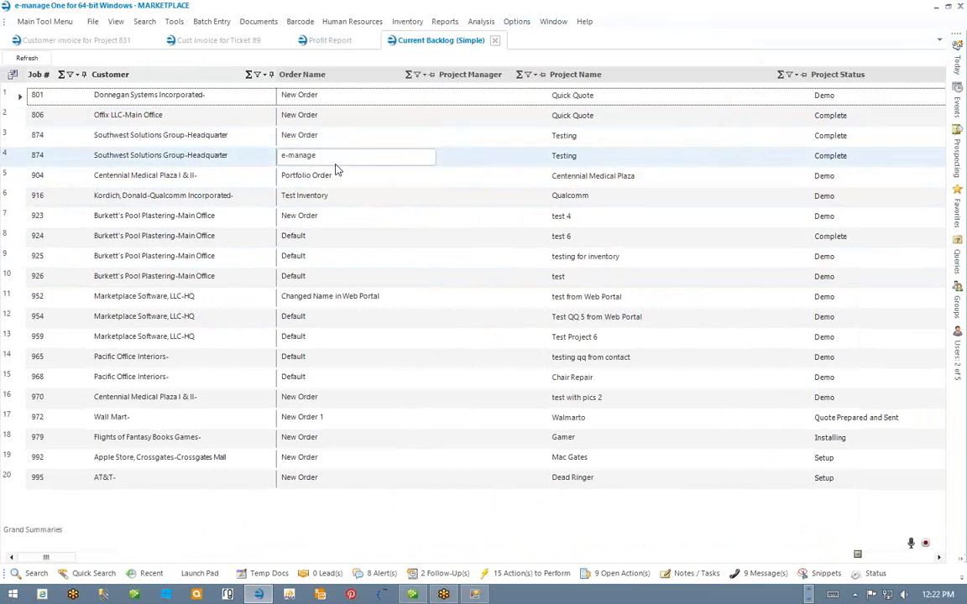
pyautogui.moveTo(42, 557); pyautogui.dragTo(937, 558)
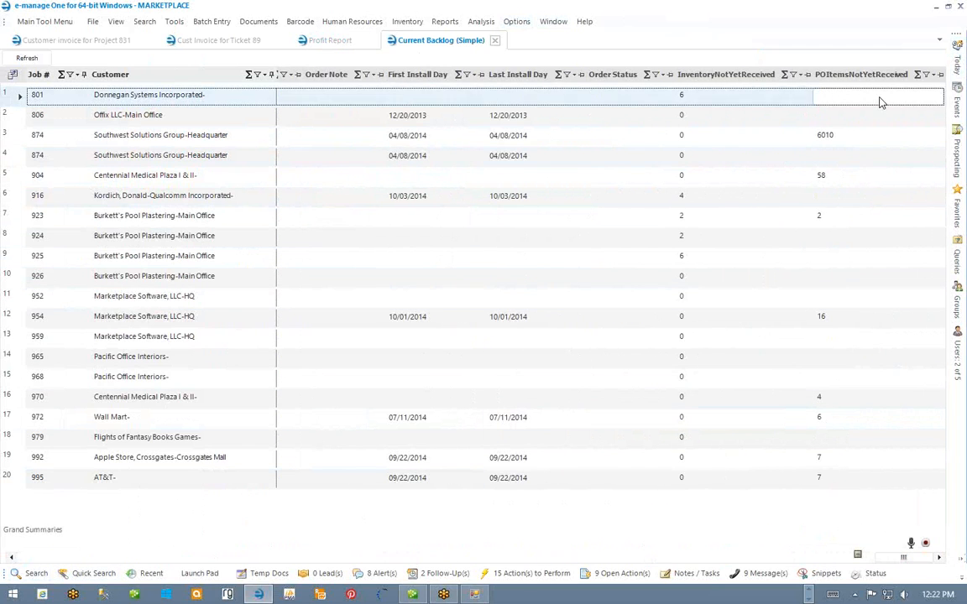
# Step: Restore the e-manage One window to a smaller size over QuickBooks and show the backlog's InventoryNotYetReceived and POItemsNotYetReceived columns again
pyautogui.moveTo(770, 8); pyautogui.dragTo(586, 35)
pyautogui.click(463, 149)
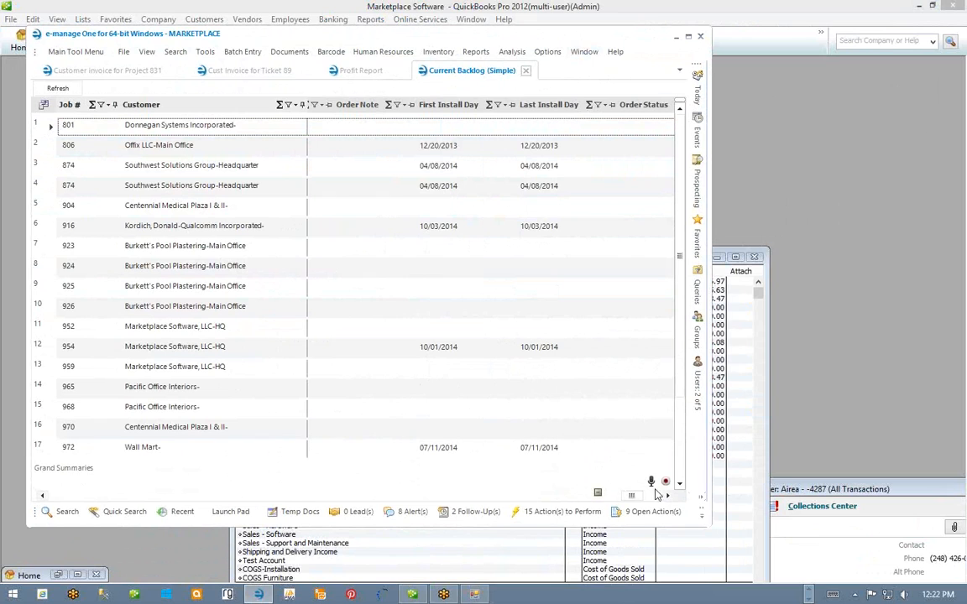
pyautogui.moveTo(630, 497); pyautogui.dragTo(636, 498)
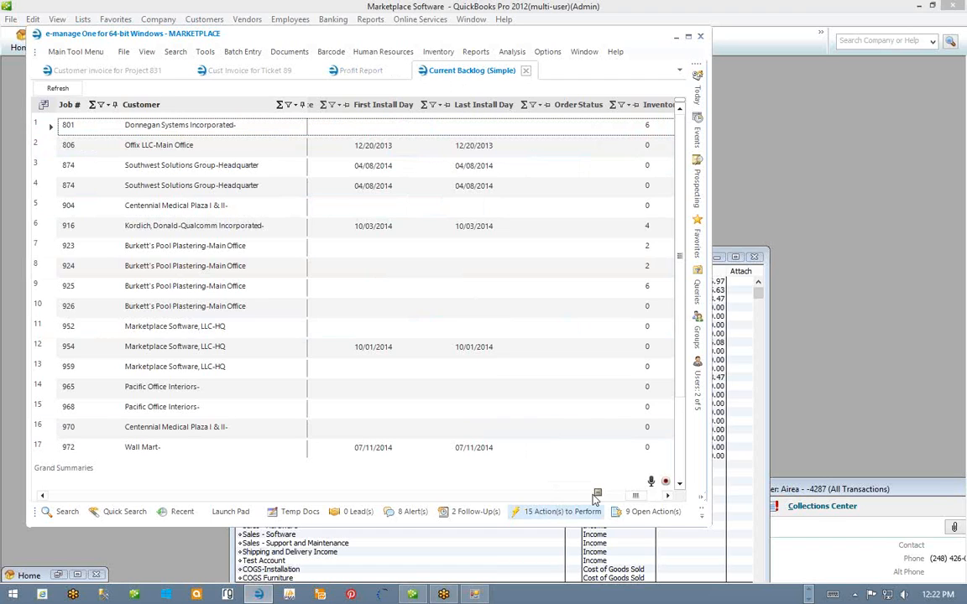
pyautogui.moveTo(635, 496); pyautogui.dragTo(651, 498)
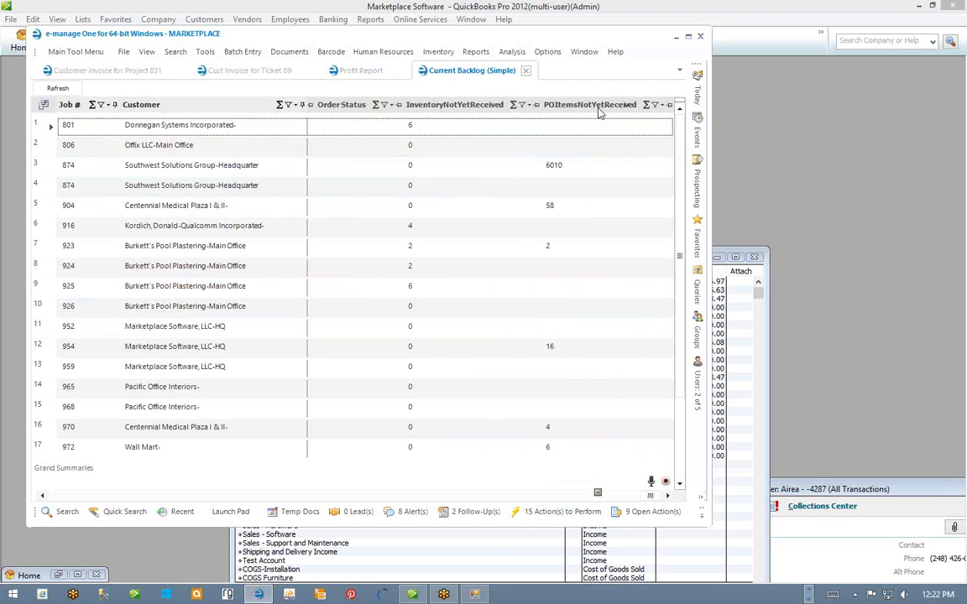
# Step: Open the Implementation Calendar and show the InventoryNotYetReceived and POItemsNotYetReceived columns of the booked orders needing scheduling
pyautogui.click(74, 51)
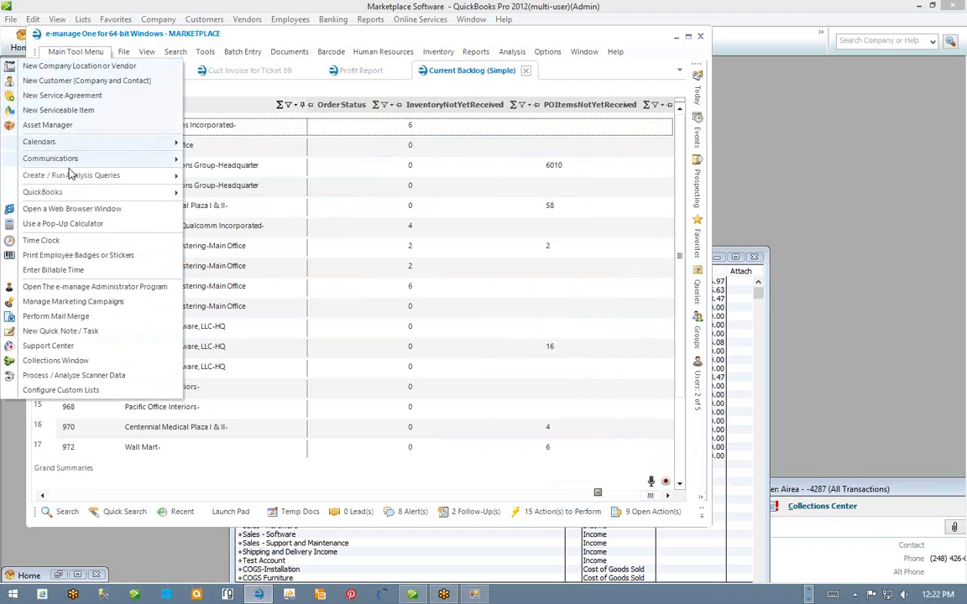
pyautogui.moveTo(69, 175)
pyautogui.moveTo(60, 140)
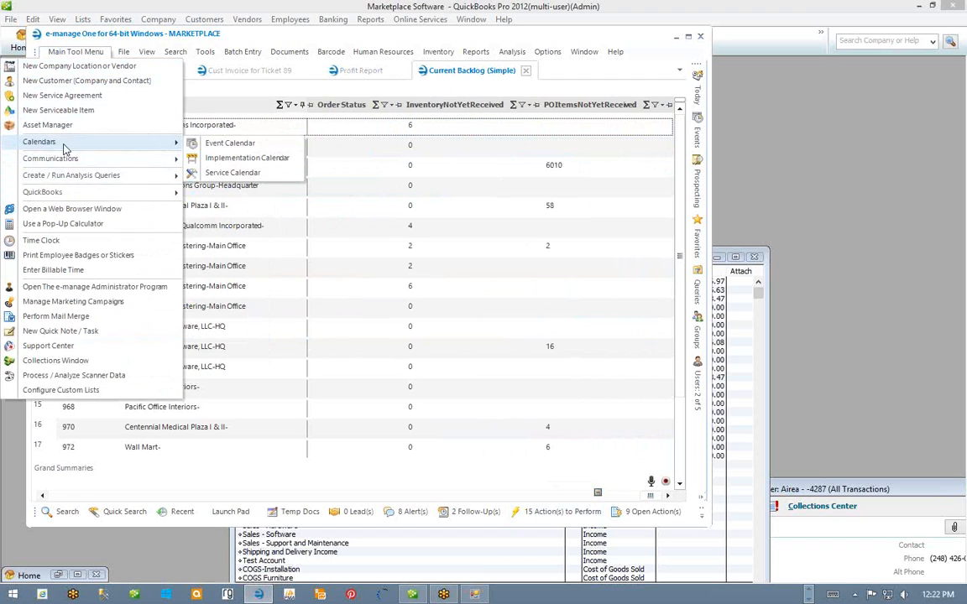
pyautogui.click(242, 162)
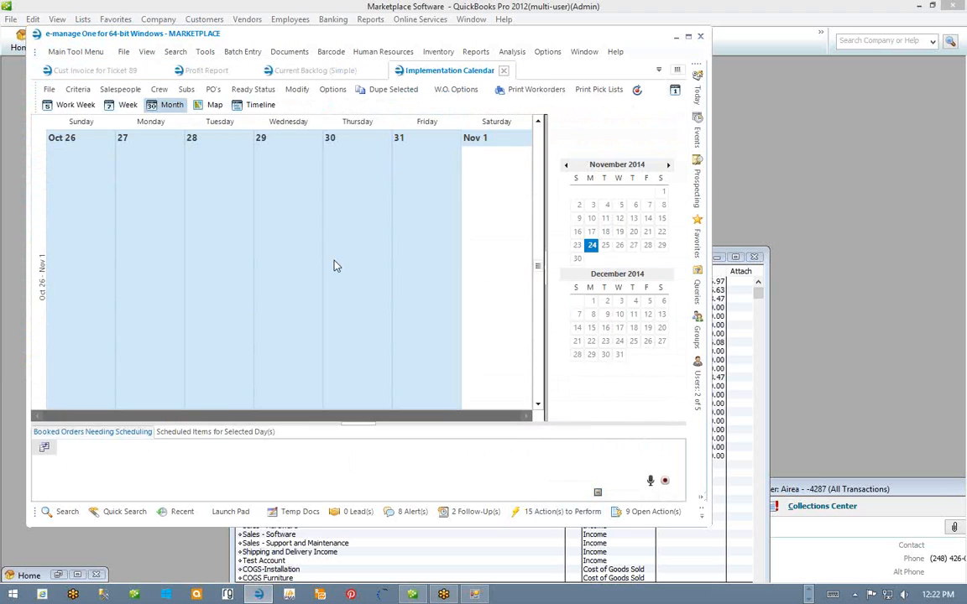
pyautogui.moveTo(143, 496); pyautogui.dragTo(616, 512)
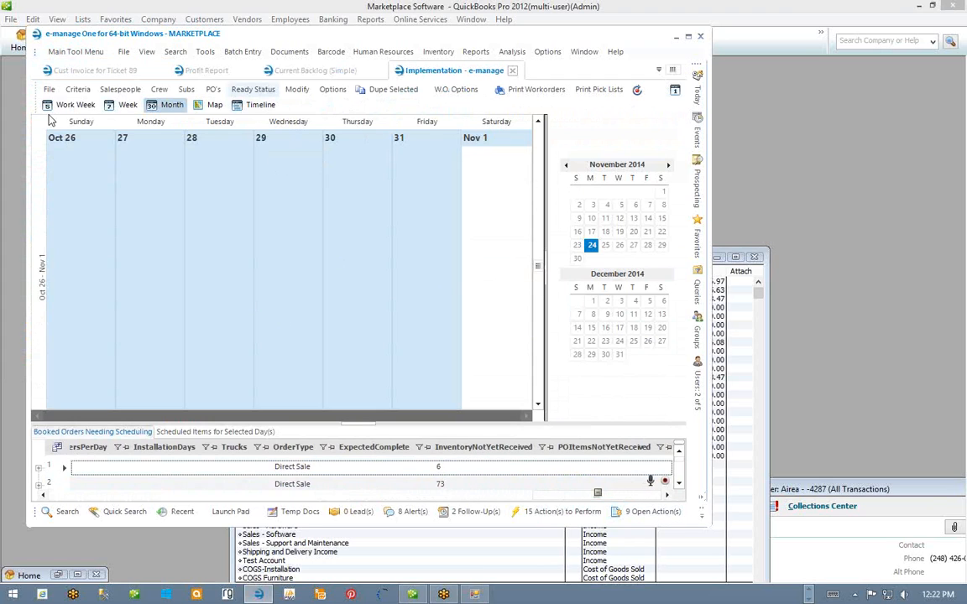
# Step: Show the items scheduled for October 24 in the calendar, including their InventoryNotYetReceived and POItemsNotYetReceived columns
pyautogui.click(188, 431)
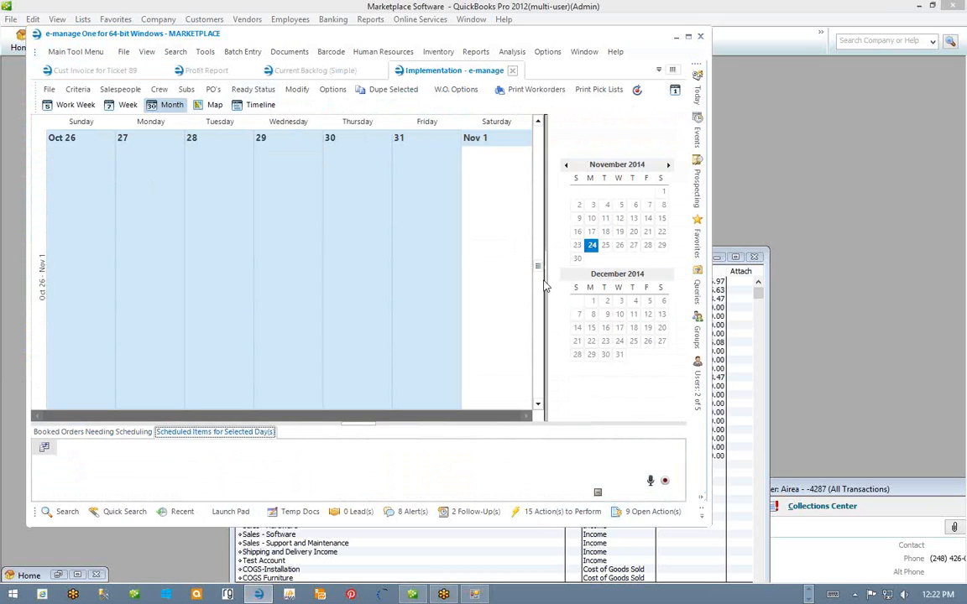
pyautogui.click(539, 123)
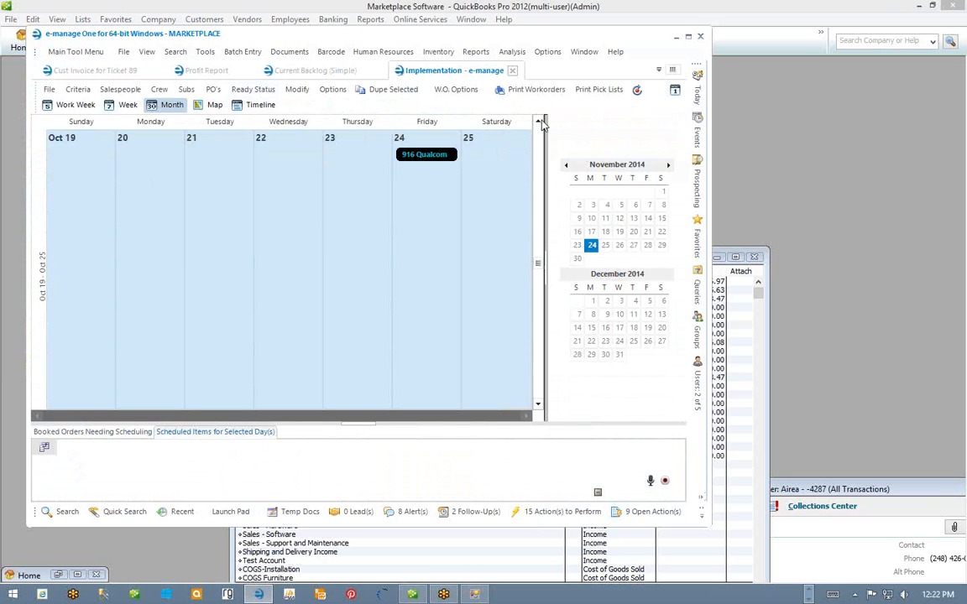
pyautogui.click(418, 196)
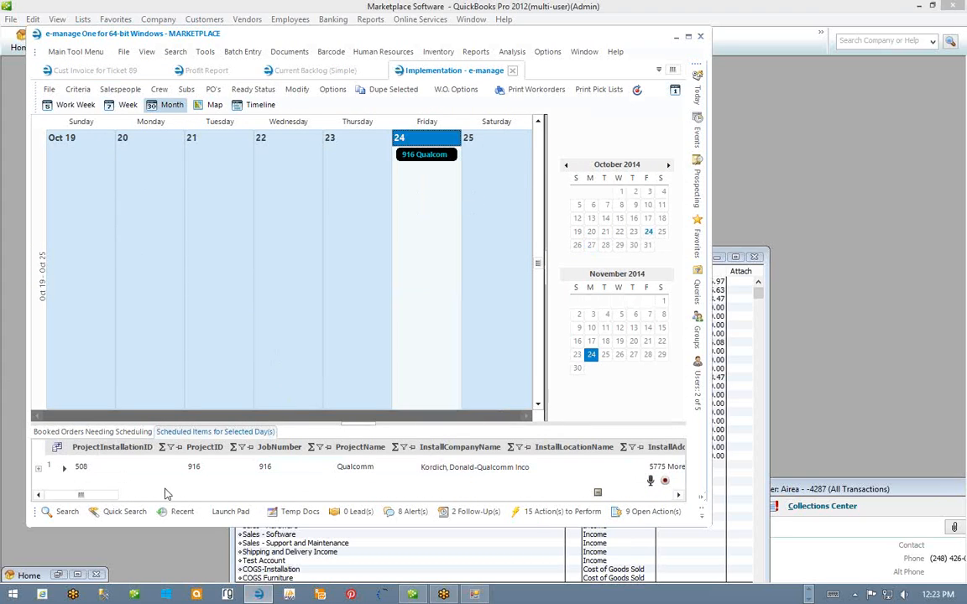
pyautogui.moveTo(84, 495); pyautogui.dragTo(652, 505)
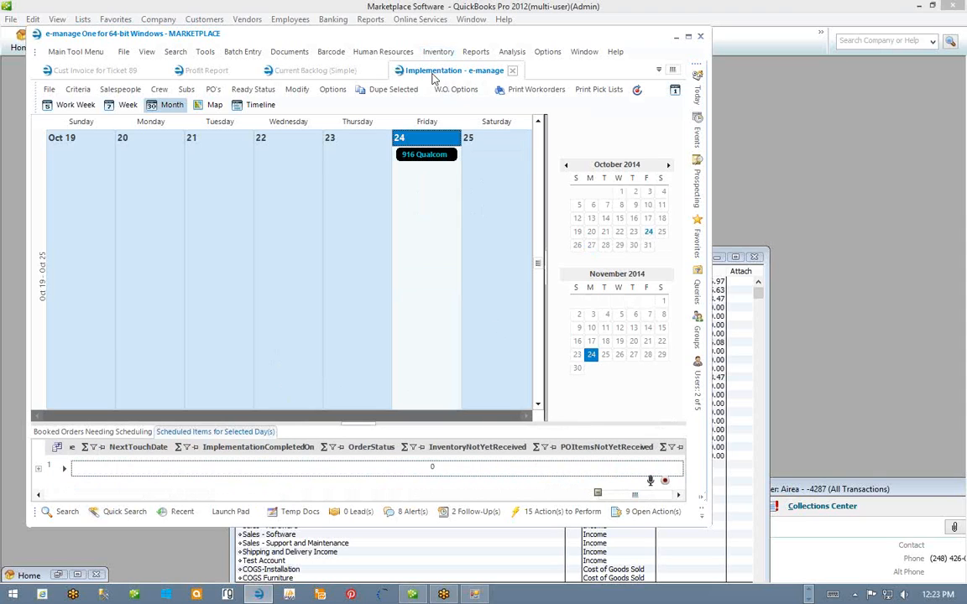
# Step: Search locations for the company "marketplace" and open the Marketplace Software, LLC HQ record
pyautogui.click(70, 514)
pyautogui.click(97, 241)
pyautogui.click(96, 262)
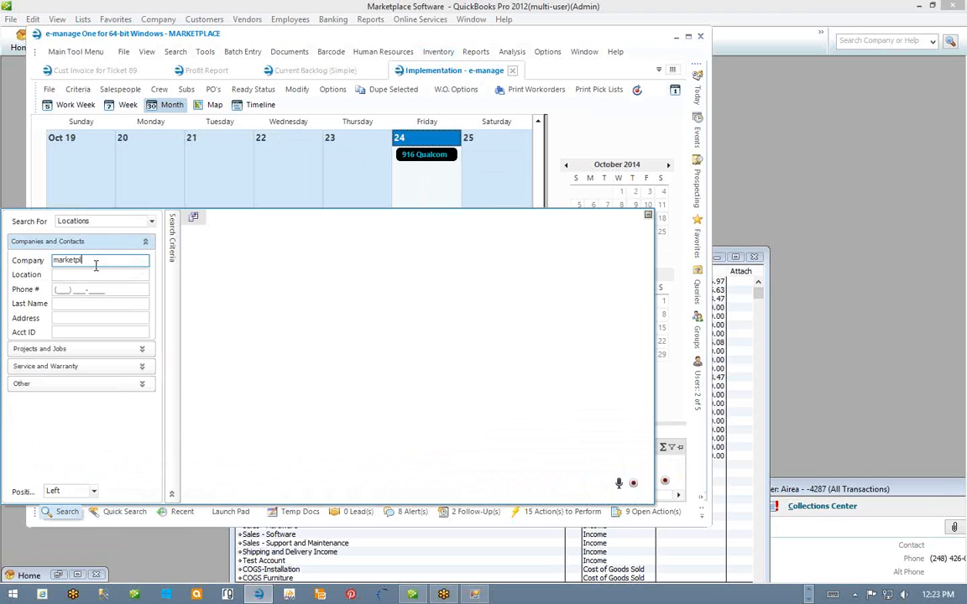
pyautogui.press('Return')
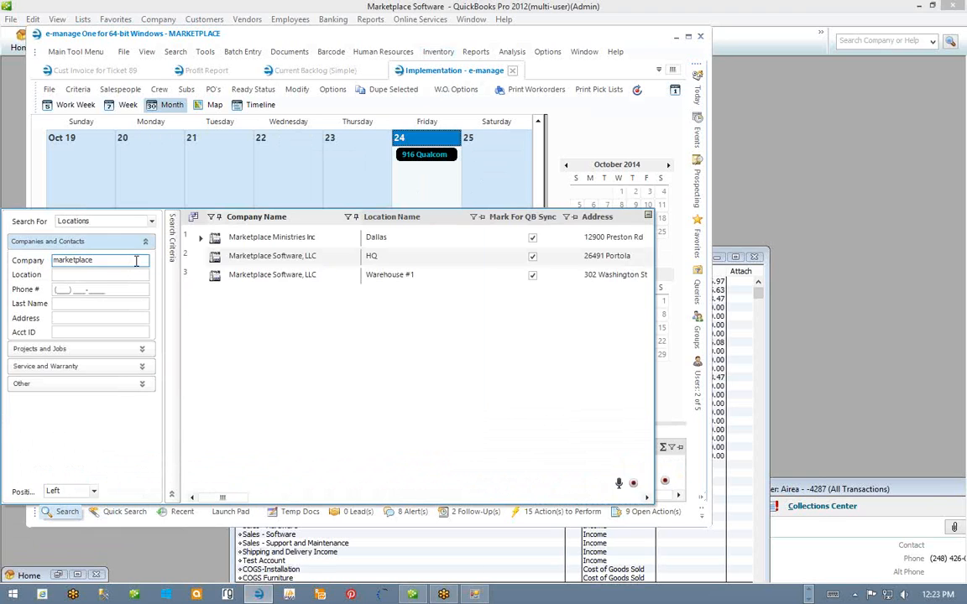
pyautogui.doubleClick(264, 257)
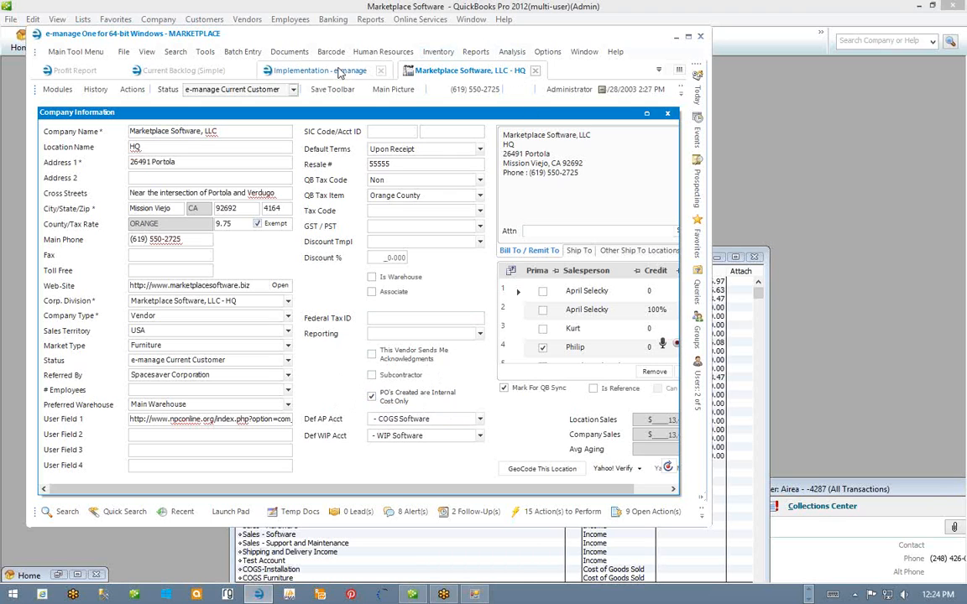
# Step: Return to the profit report through the implementation calendar, maximize the e-manage One window and show the report's available export formats
pyautogui.click(319, 70)
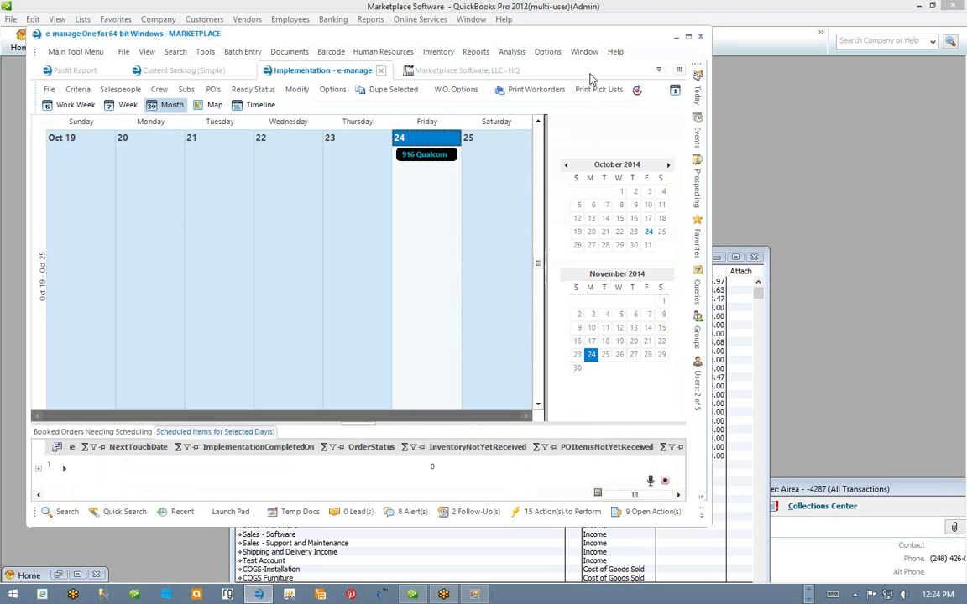
pyautogui.click(72, 70)
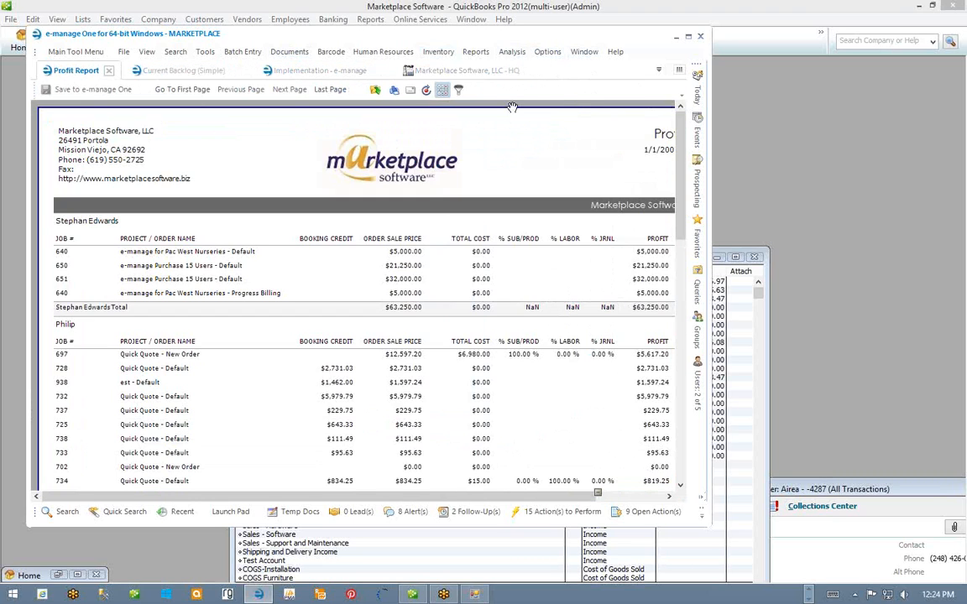
pyautogui.click(688, 38)
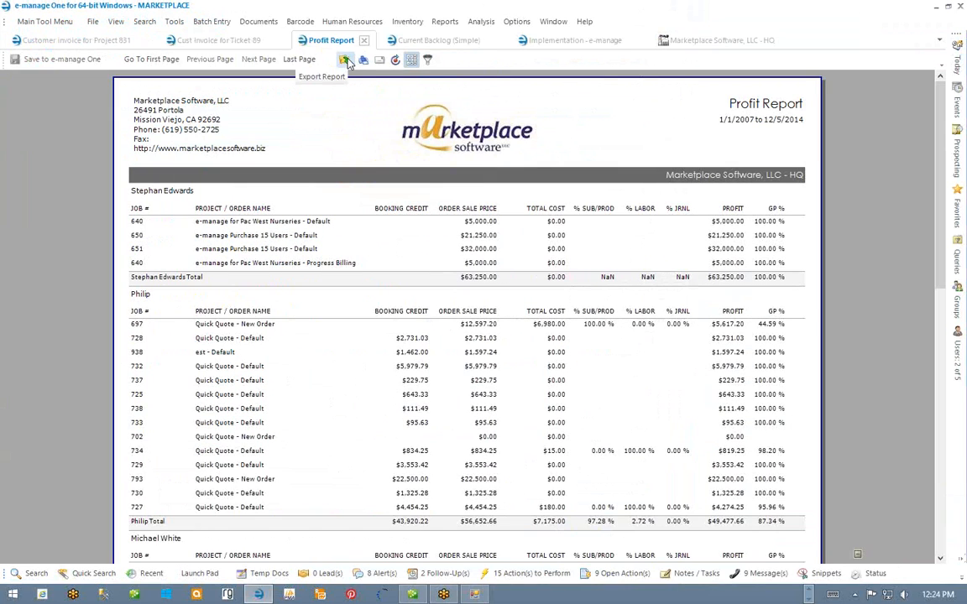
pyautogui.click(345, 60)
pyautogui.click(347, 63)
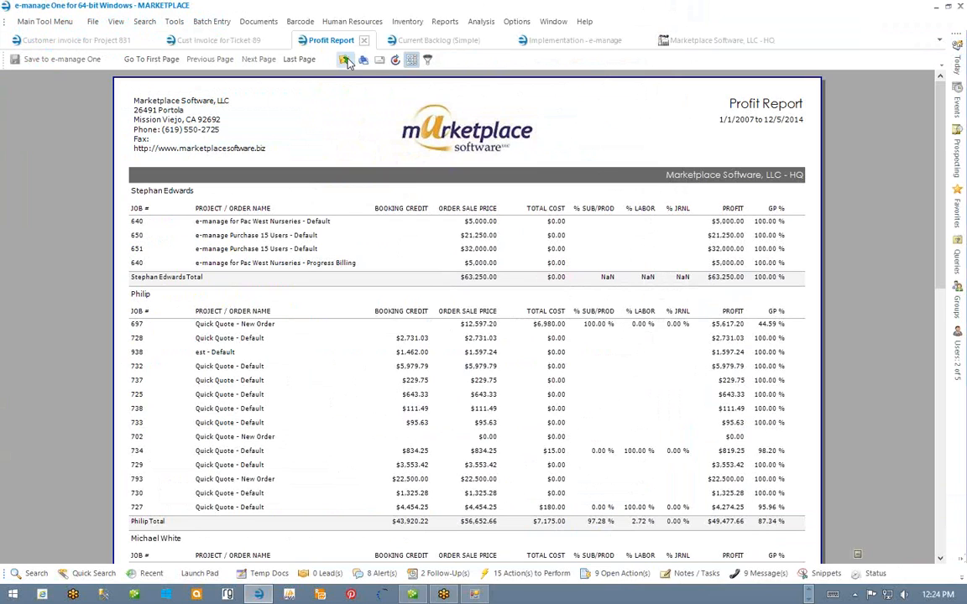
pyautogui.click(346, 61)
pyautogui.click(347, 63)
pyautogui.click(346, 62)
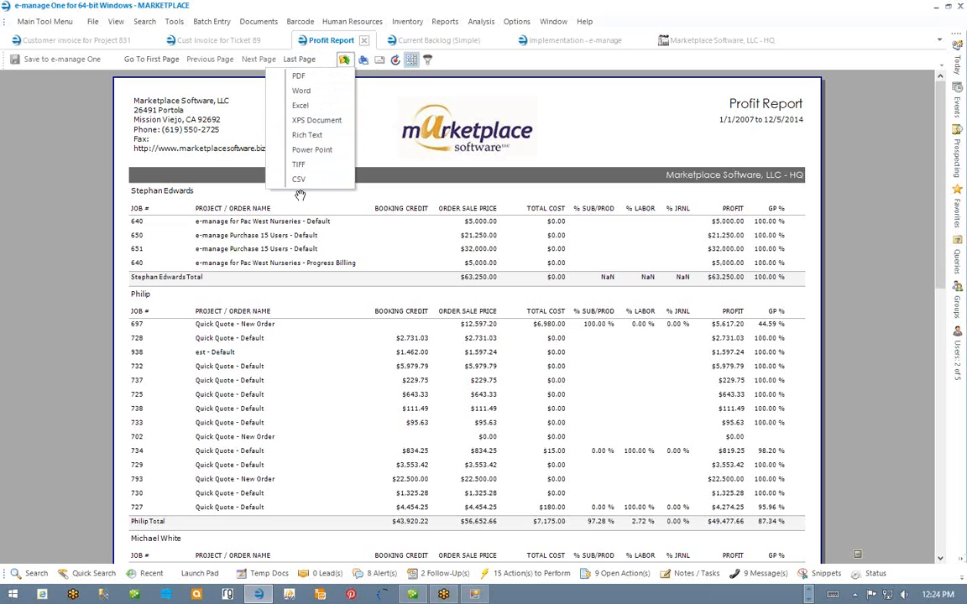
pyautogui.click(344, 62)
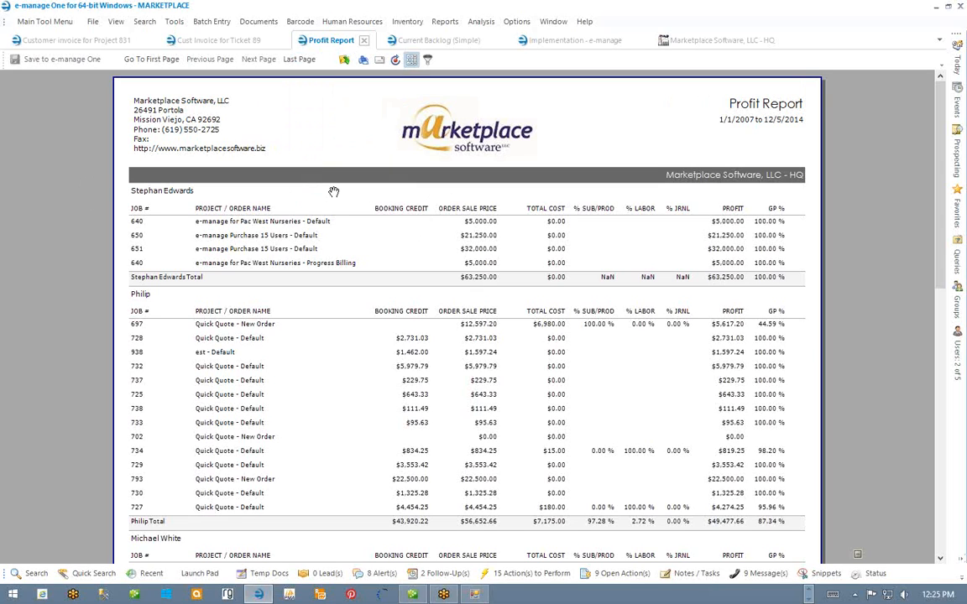
# Step: Try to export the profit report to the Desktop as a Word document named "profit report", and dismiss the error report
pyautogui.click(343, 60)
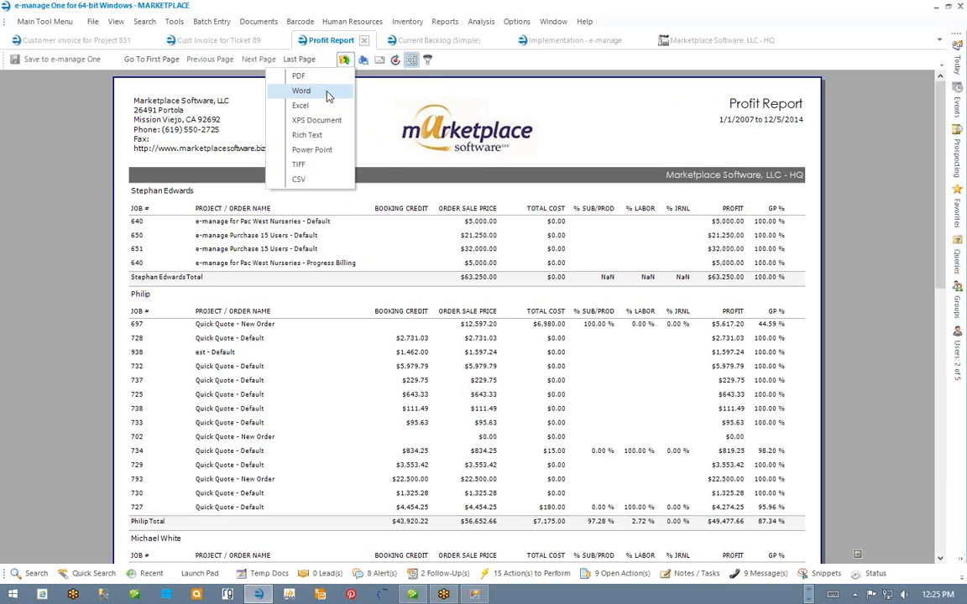
pyautogui.click(328, 96)
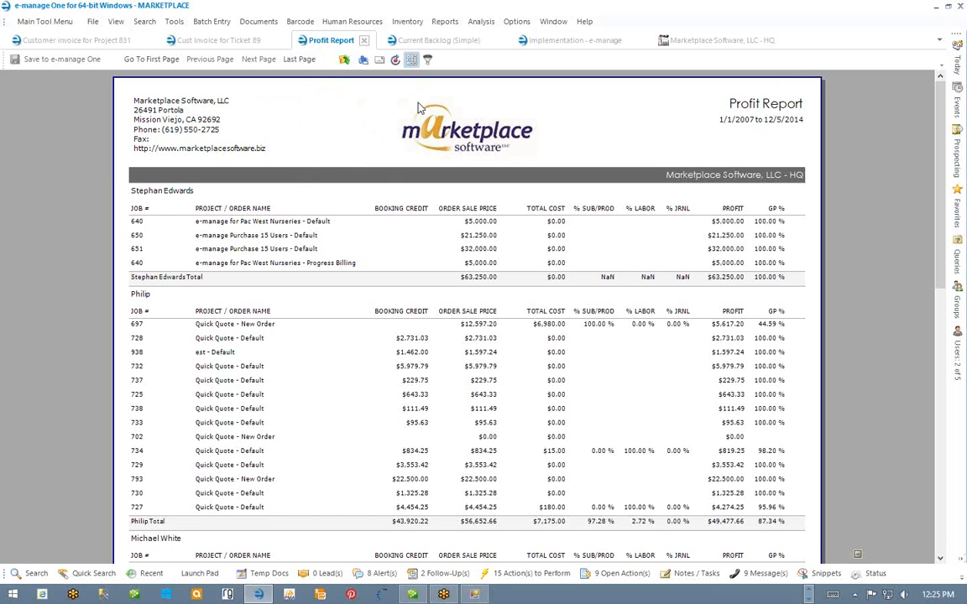
pyautogui.write('profit report')
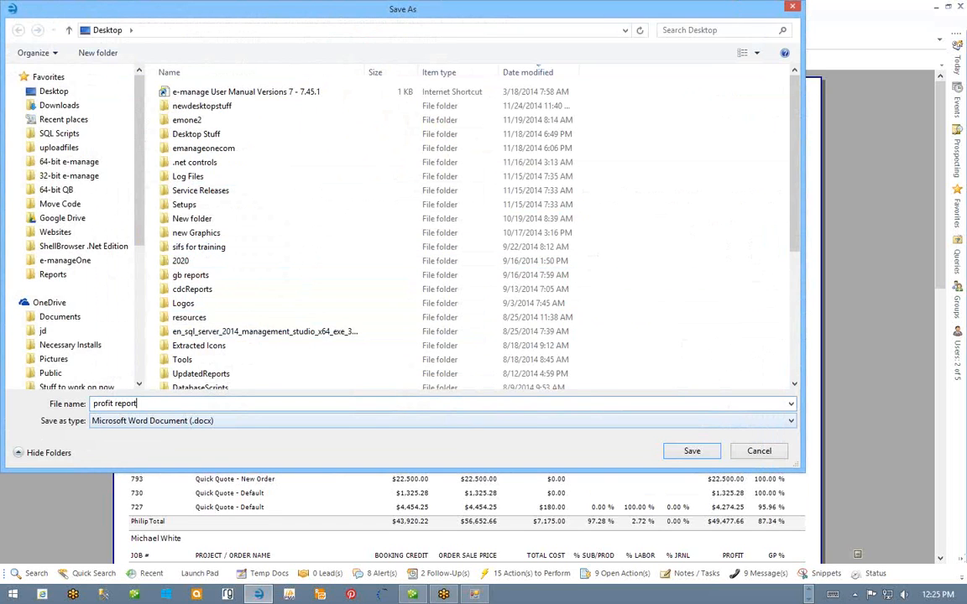
pyautogui.press('Return')
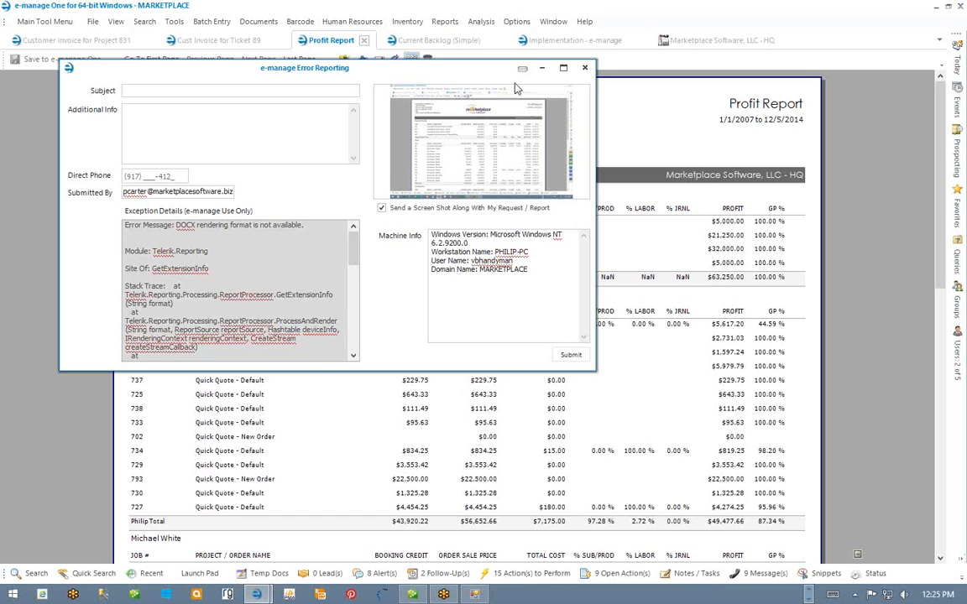
pyautogui.click(586, 69)
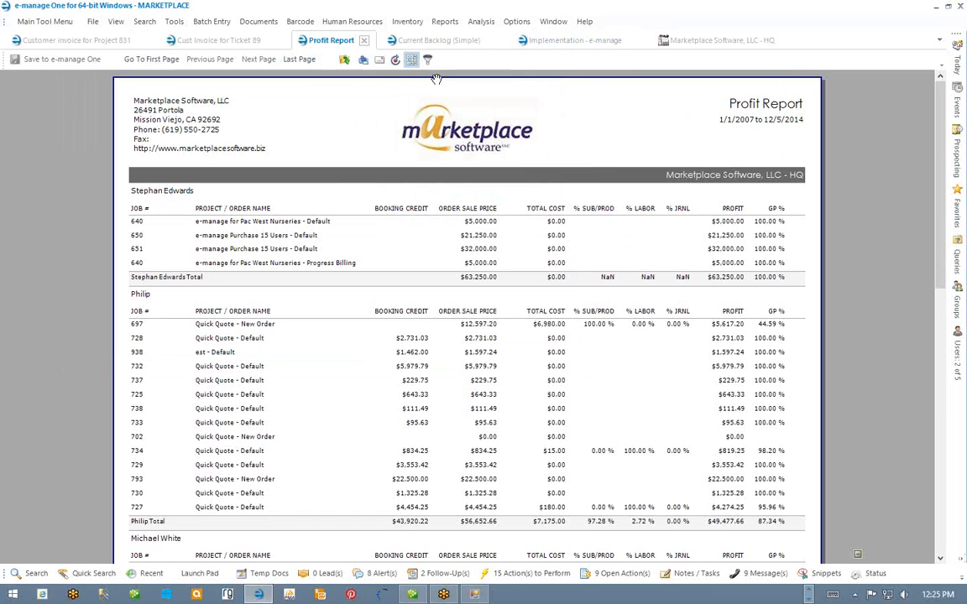
# Step: Try to export the profit report to the Desktop as an Excel document named "profit report"
pyautogui.click(343, 60)
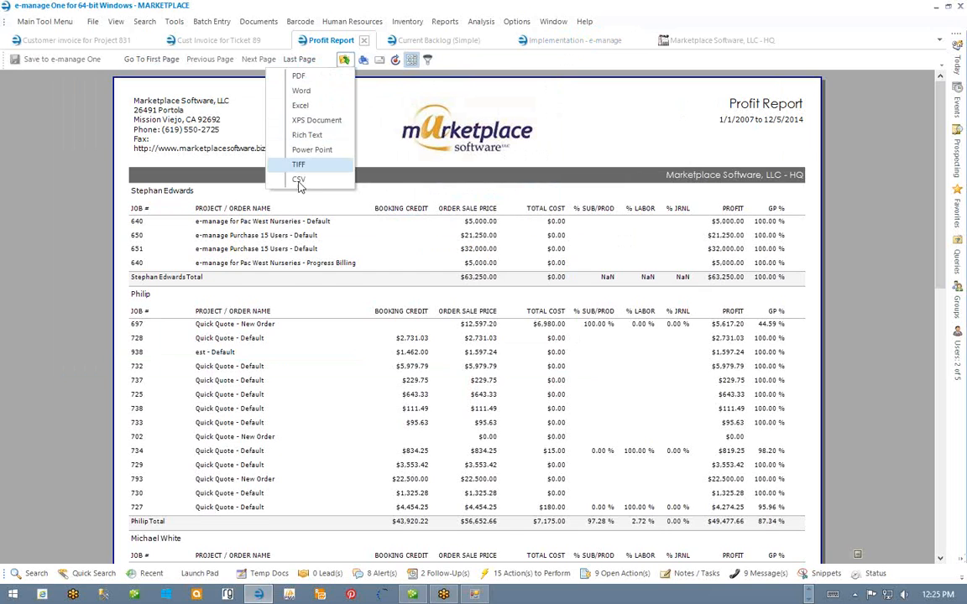
pyautogui.click(303, 105)
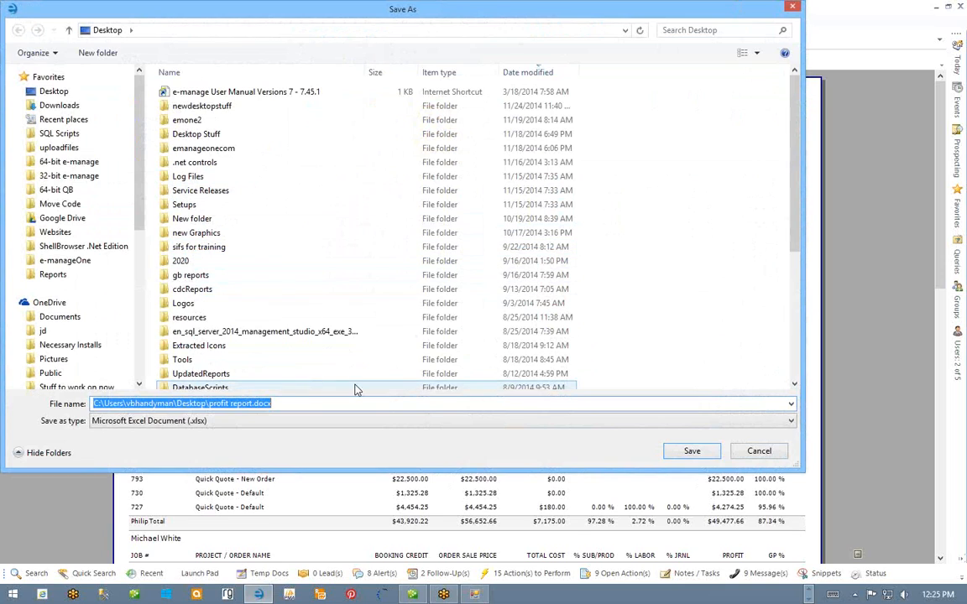
pyautogui.moveTo(319, 403); pyautogui.dragTo(84, 396)
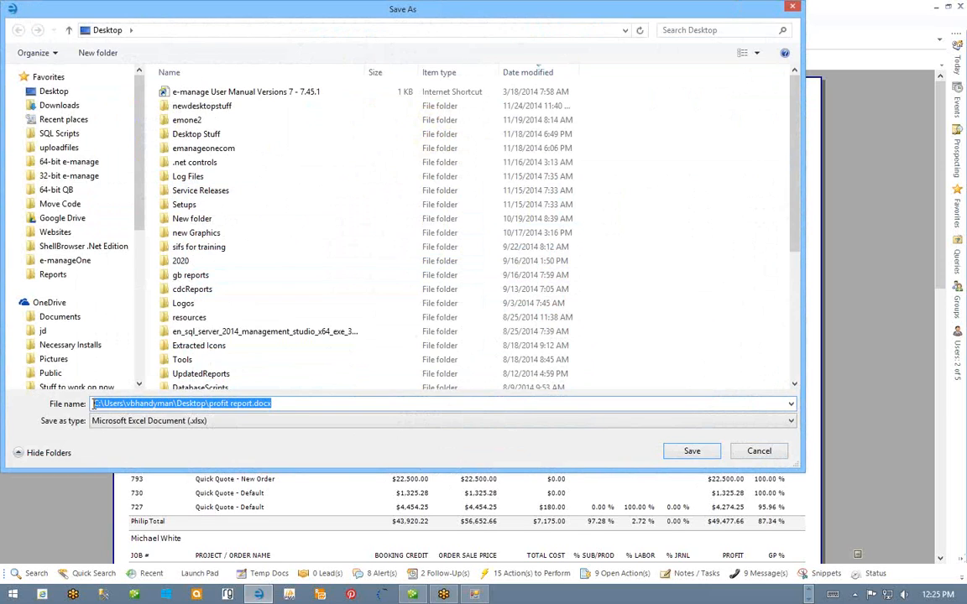
pyautogui.press('BackSpace')
pyautogui.write('pr')
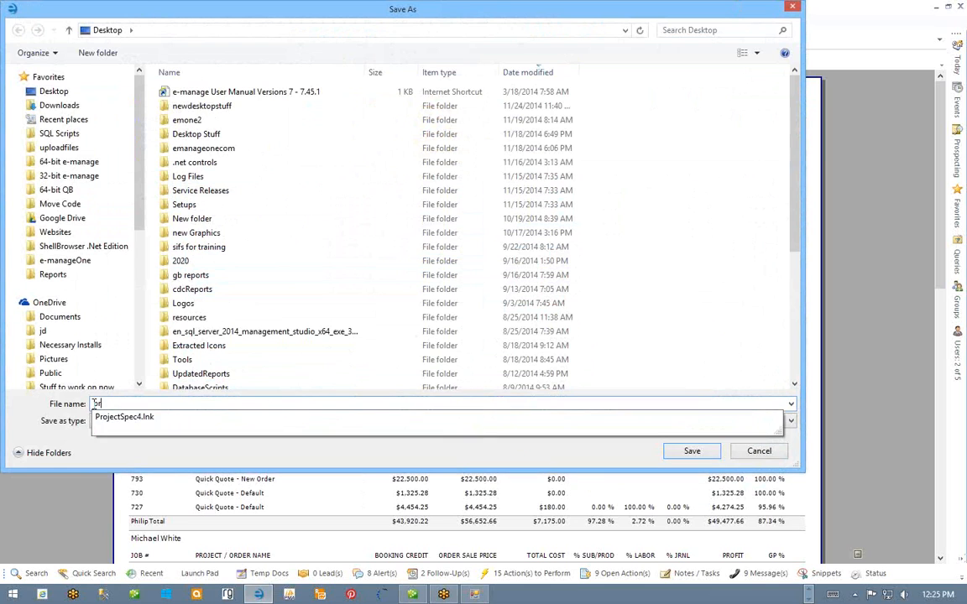
pyautogui.write('ofit repo')
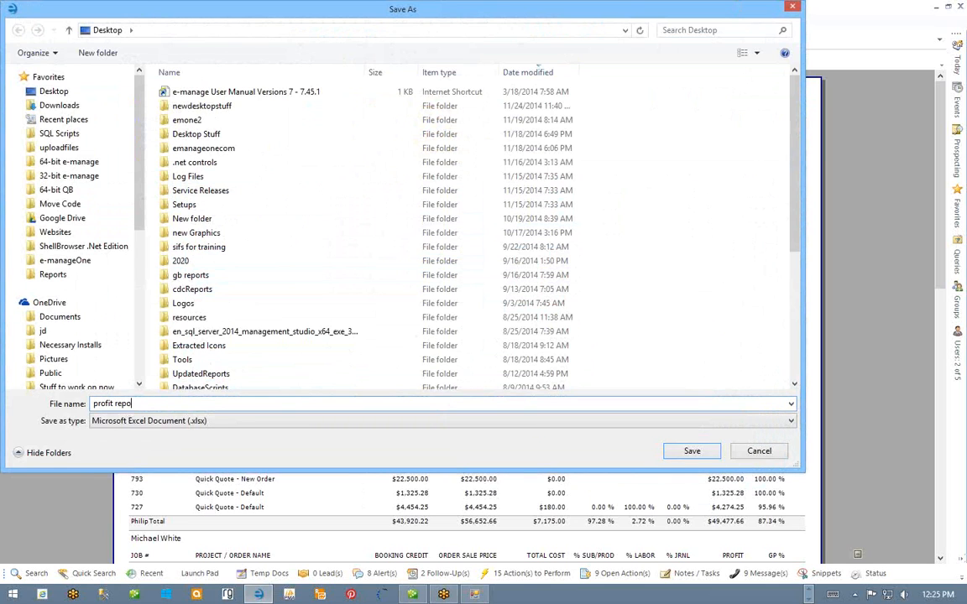
pyautogui.write('rt')
pyautogui.press('Return')
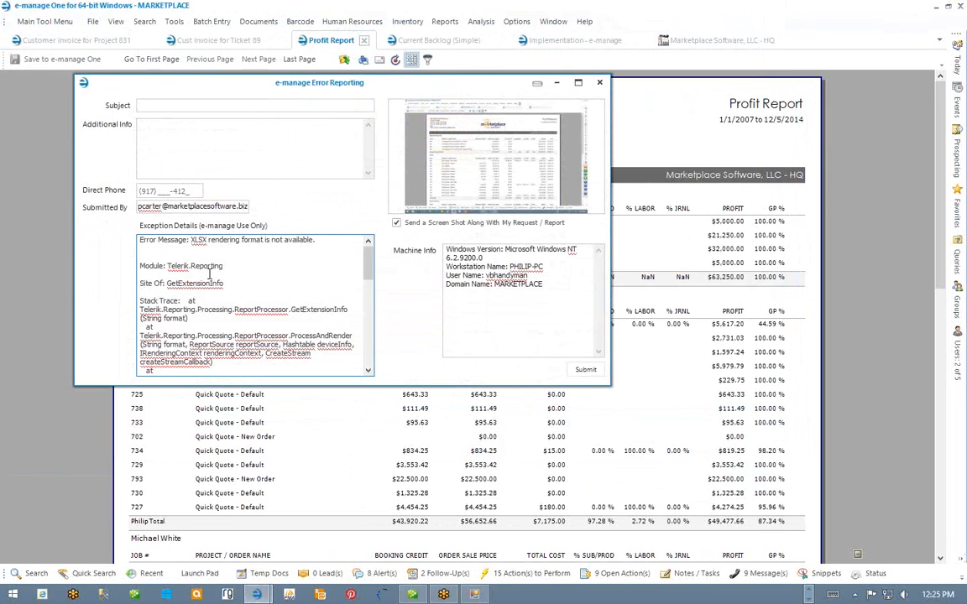
# Step: Read through the exception details in the error report and minimize its window
pyautogui.scroll(-5, 223, 285)
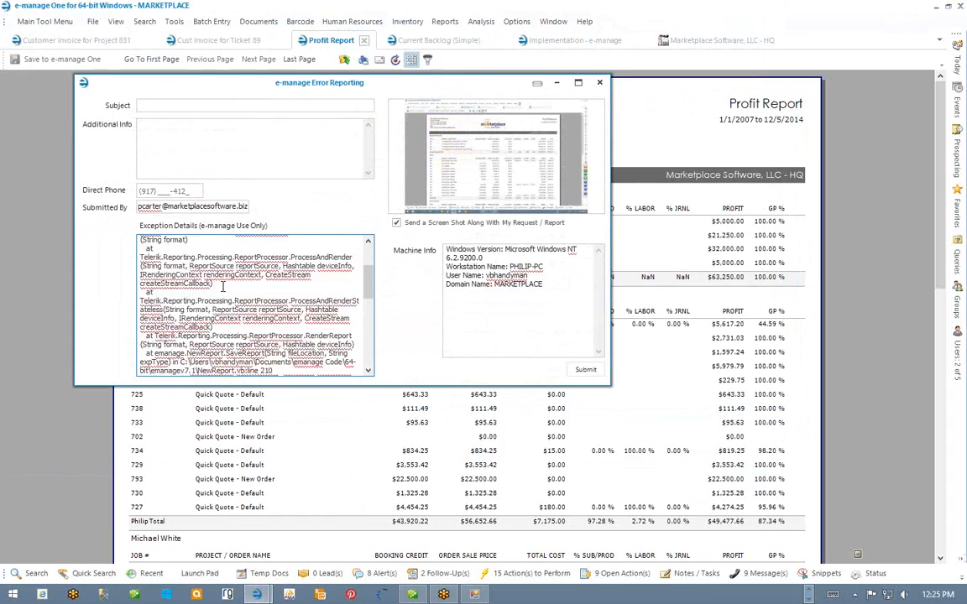
pyautogui.scroll(2, 223, 287)
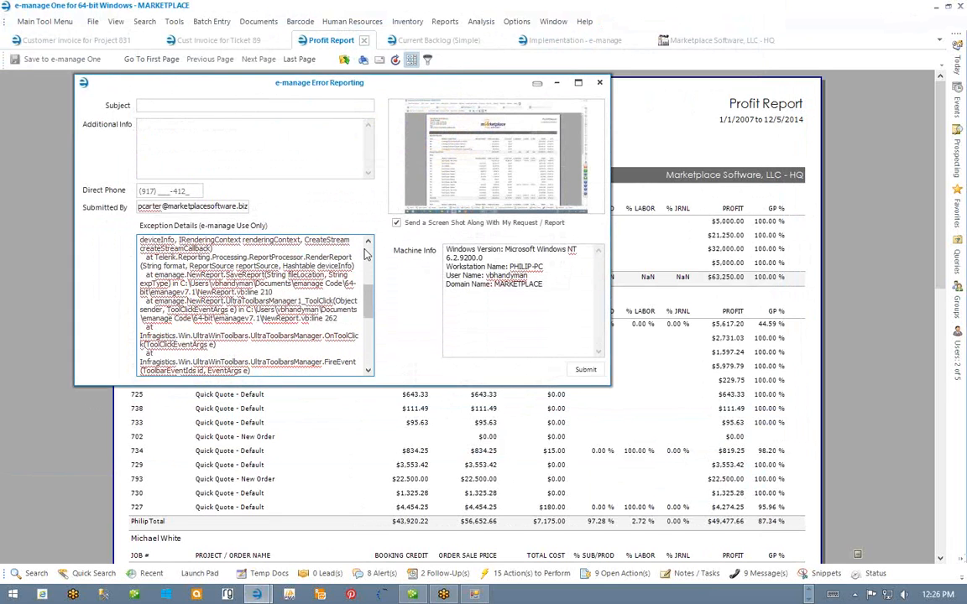
pyautogui.moveTo(369, 303); pyautogui.dragTo(372, 250)
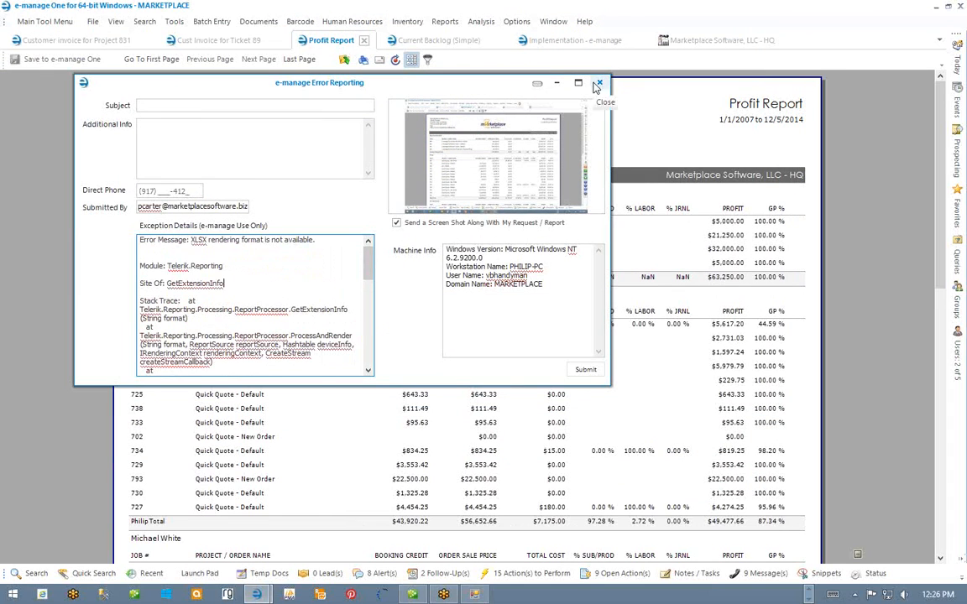
pyautogui.click(556, 82)
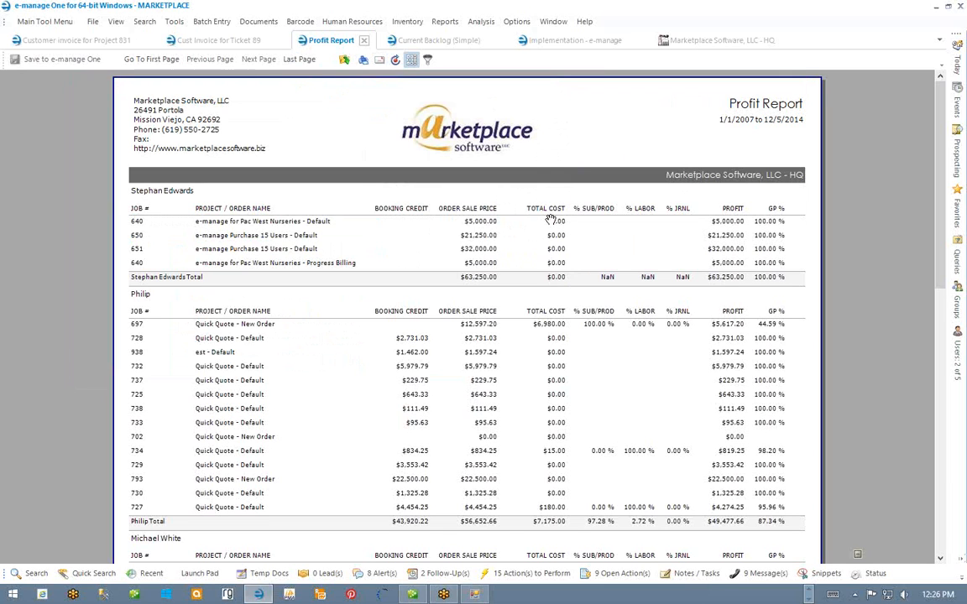
pyautogui.scroll(-3, 444, 280)
pyautogui.scroll(-2, 445, 280)
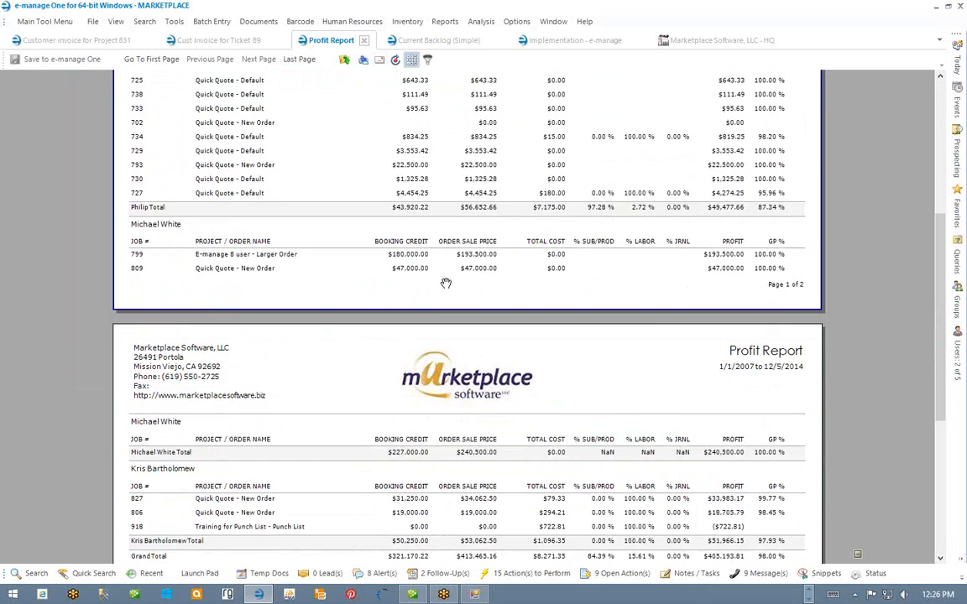
pyautogui.scroll(5, 445, 282)
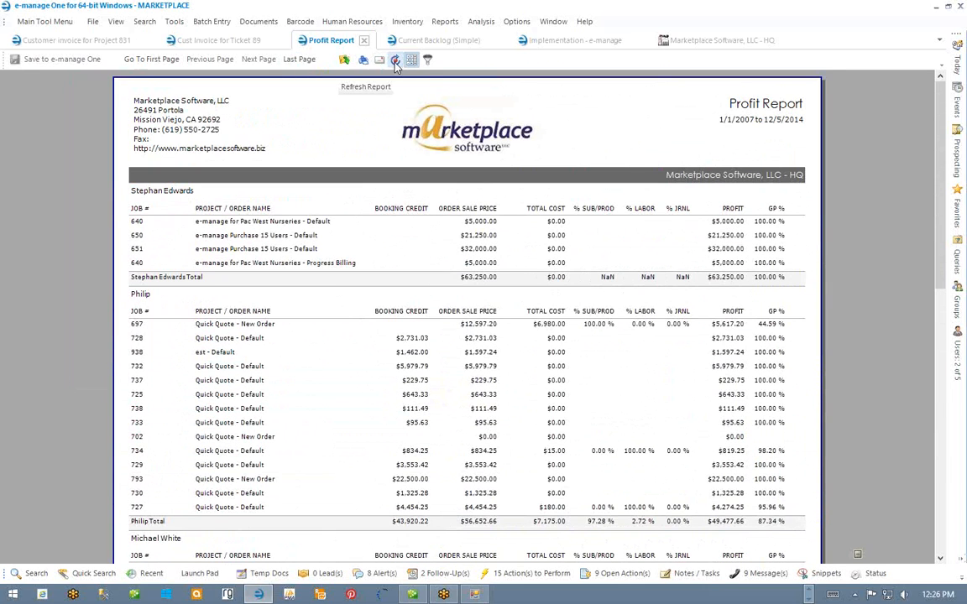
pyautogui.click(344, 60)
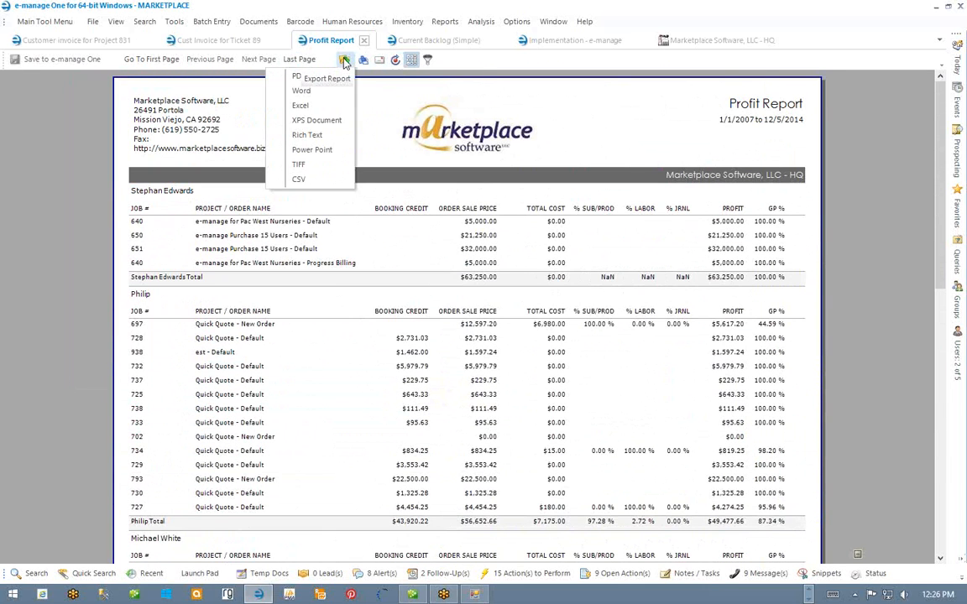
pyautogui.click(325, 136)
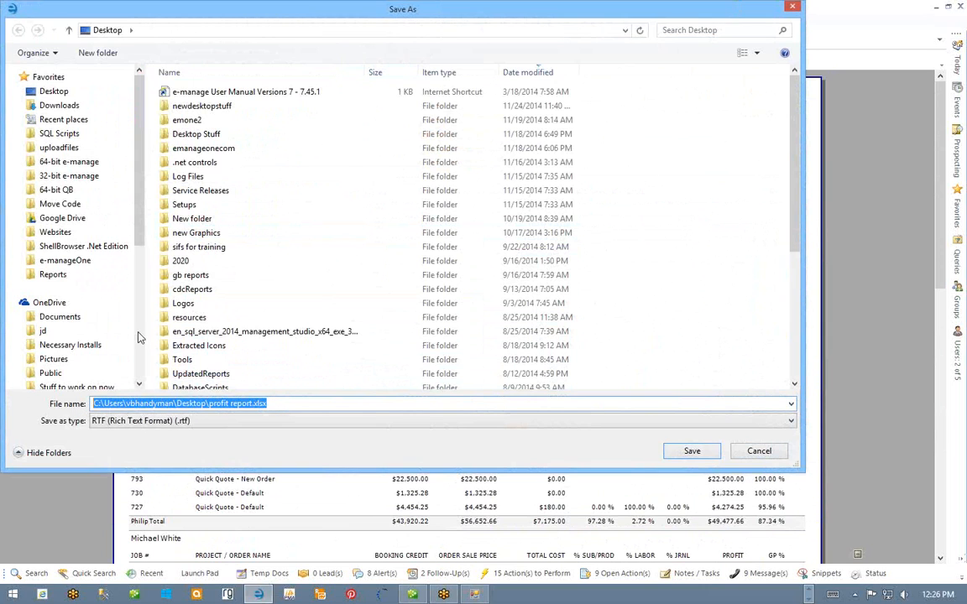
pyautogui.click(793, 8)
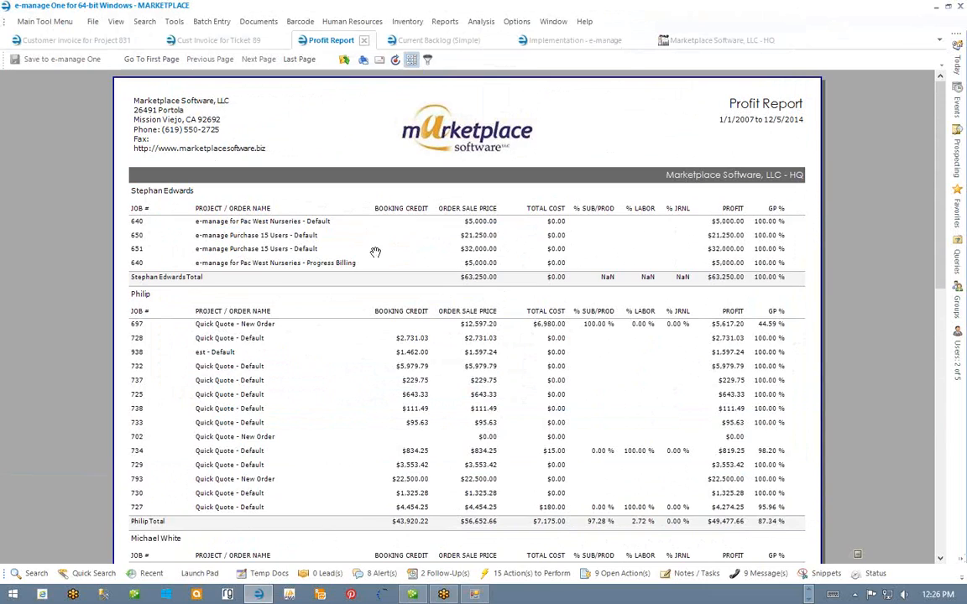
# Step: Open the batch entry window for customer payments
pyautogui.scroll(-10, 401, 259)
pyautogui.scroll(10, 401, 260)
pyautogui.scroll(-3, 303, 178)
pyautogui.scroll(3, 303, 178)
pyautogui.click(214, 23)
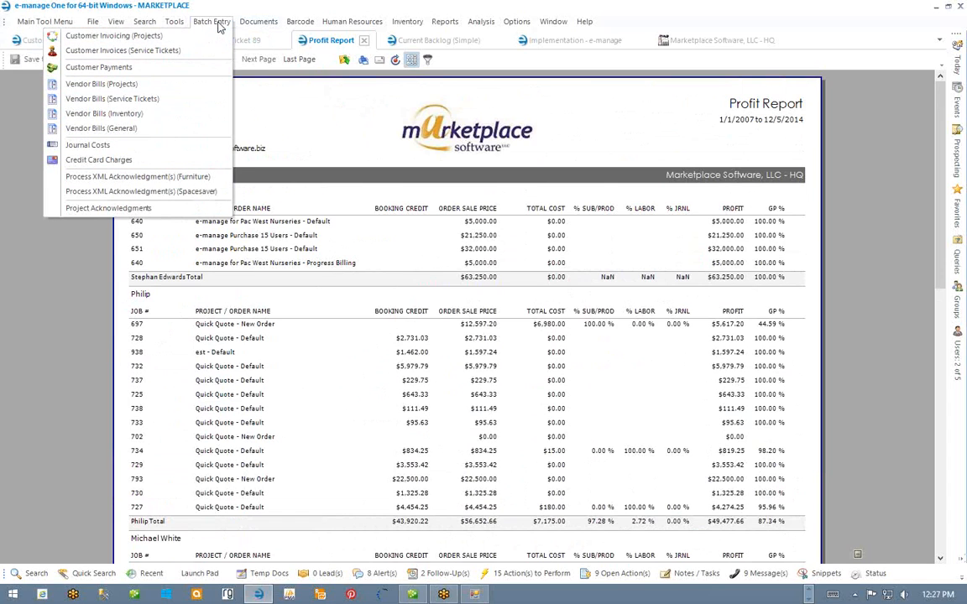
pyautogui.click(96, 68)
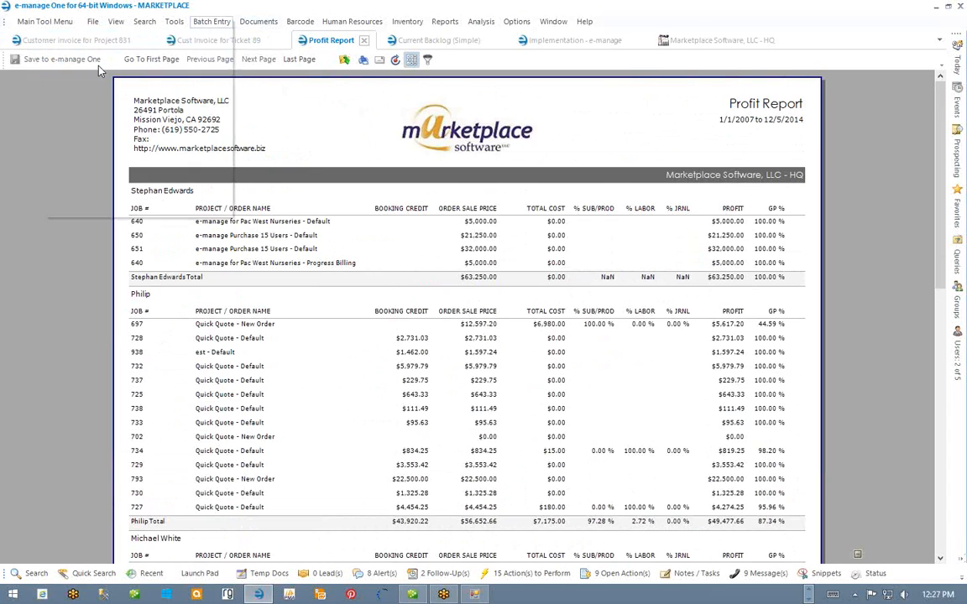
pyautogui.click(103, 100)
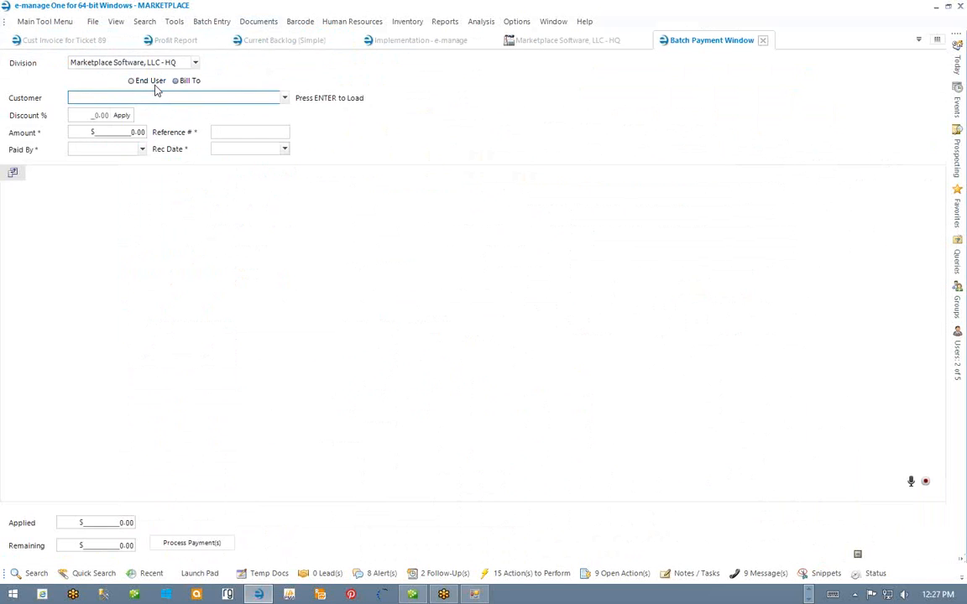
# Step: Load the invoices of customer Airea for the Marketplace Software, LLC - HQ division into the batch payment
pyautogui.click(285, 98)
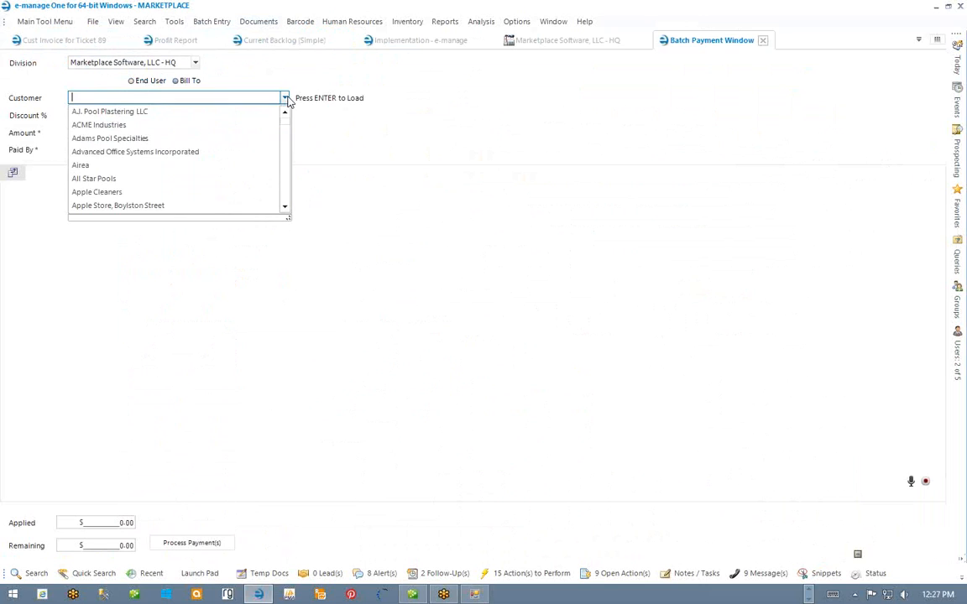
pyautogui.click(223, 171)
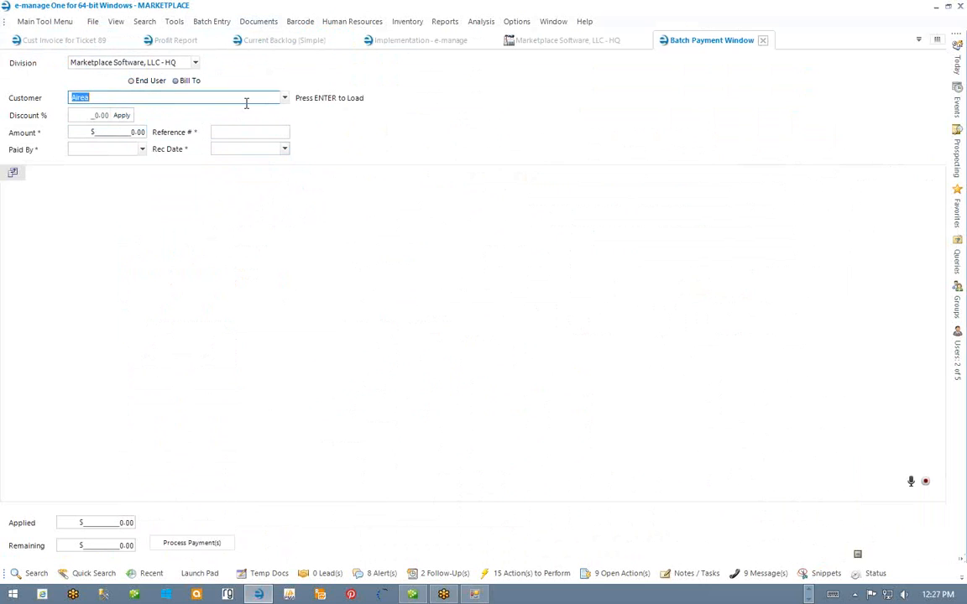
pyautogui.click(181, 64)
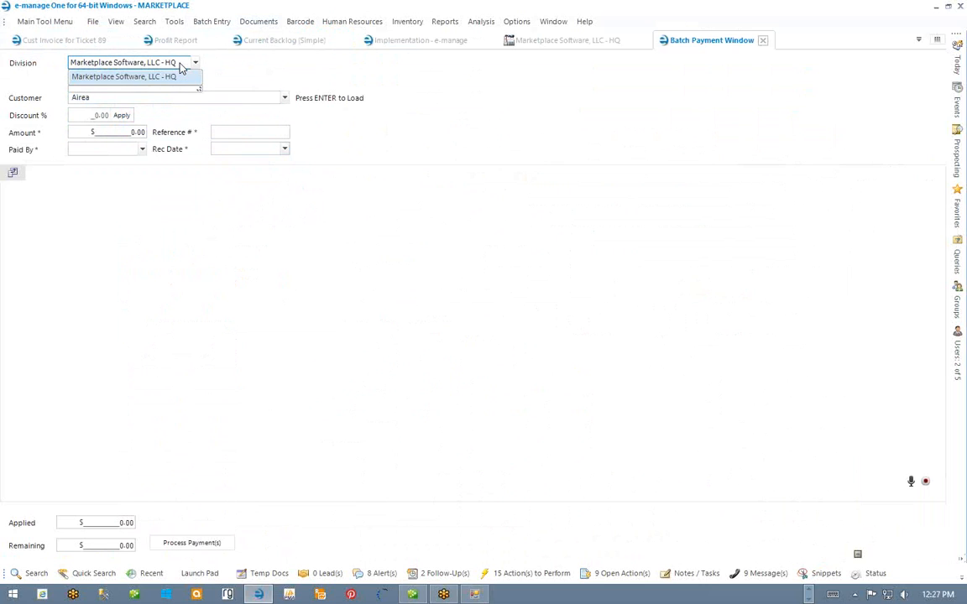
pyautogui.click(176, 76)
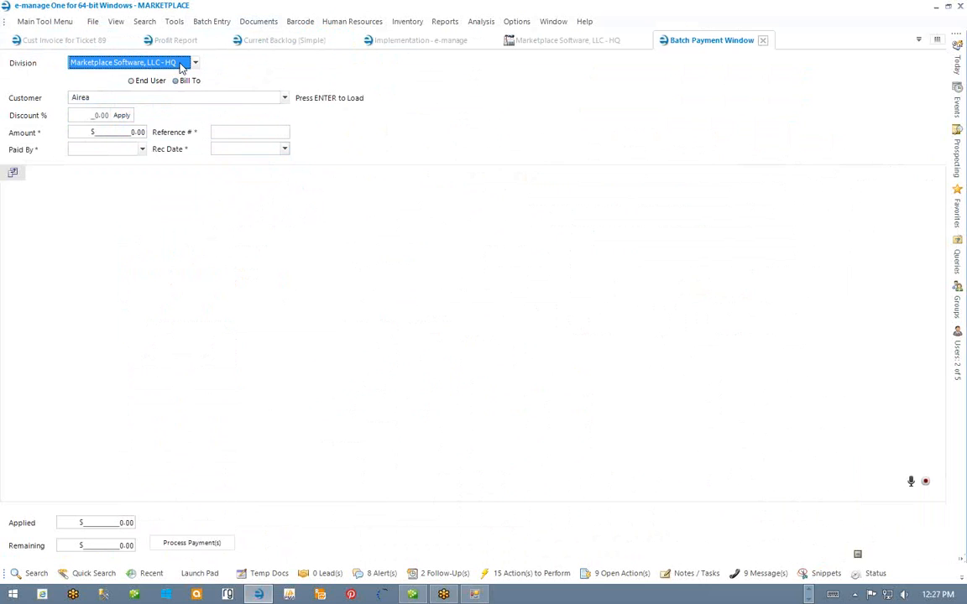
pyautogui.click(231, 98)
pyautogui.press('Return')
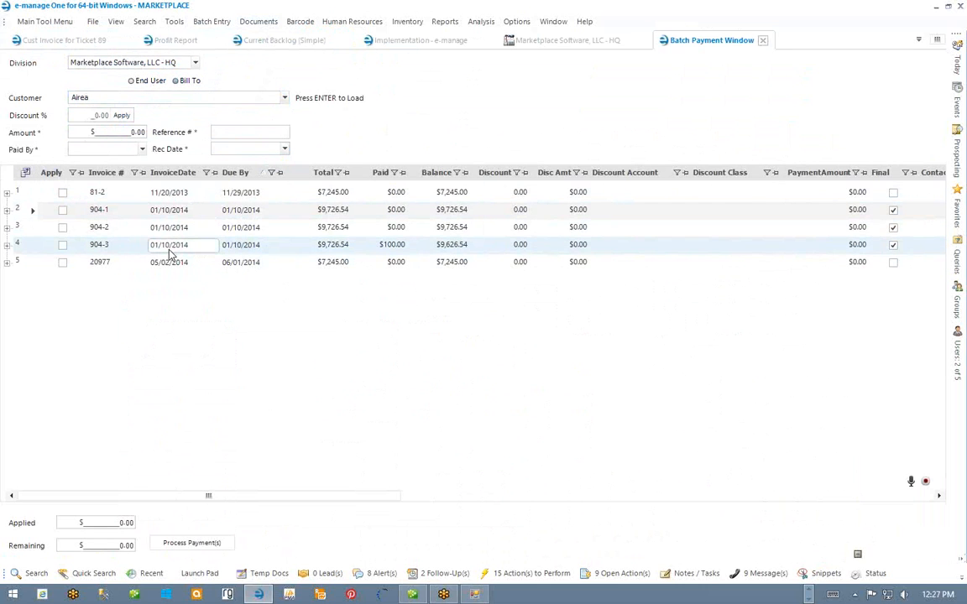
# Step: Mark the first three Airea invoices for payment and set the payment amount to $26,698.08
pyautogui.click(62, 193)
pyautogui.click(62, 210)
pyautogui.click(63, 230)
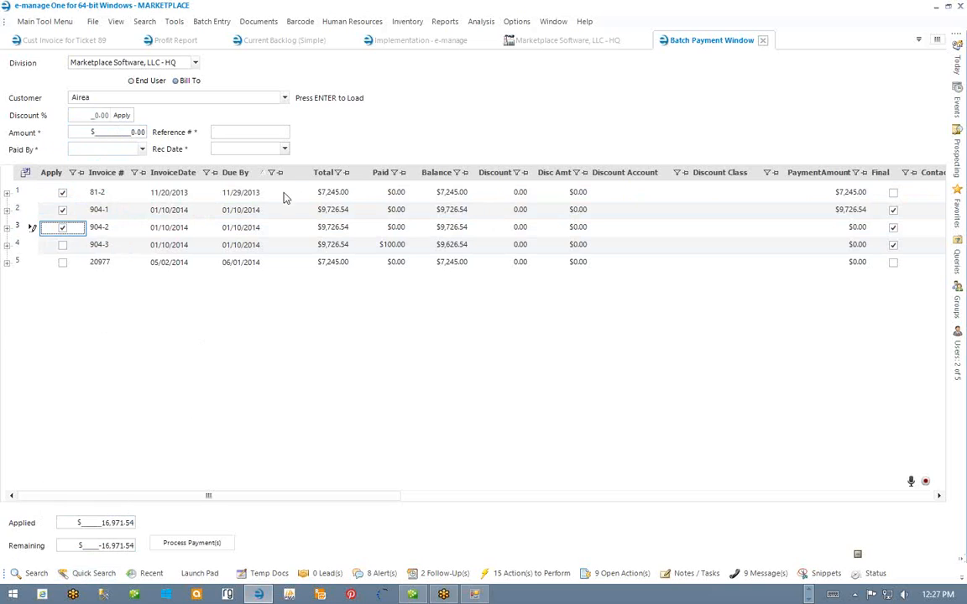
pyautogui.click(98, 132)
pyautogui.click(281, 131)
pyautogui.write('26698.08')
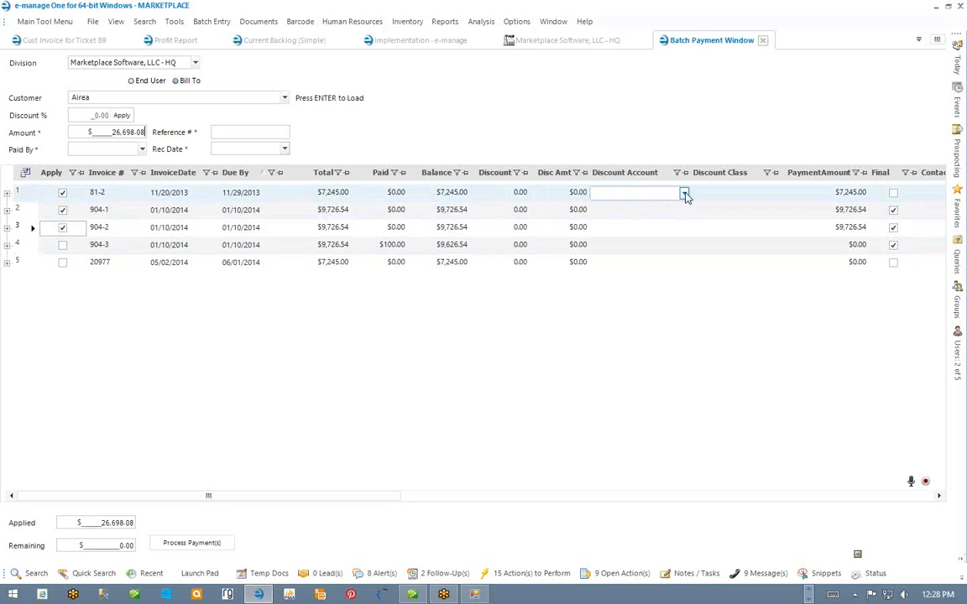
# Step: Set the first invoice's discount account to WIP Software and enter its discount percentage and discount amount cells without changing them
pyautogui.click(684, 194)
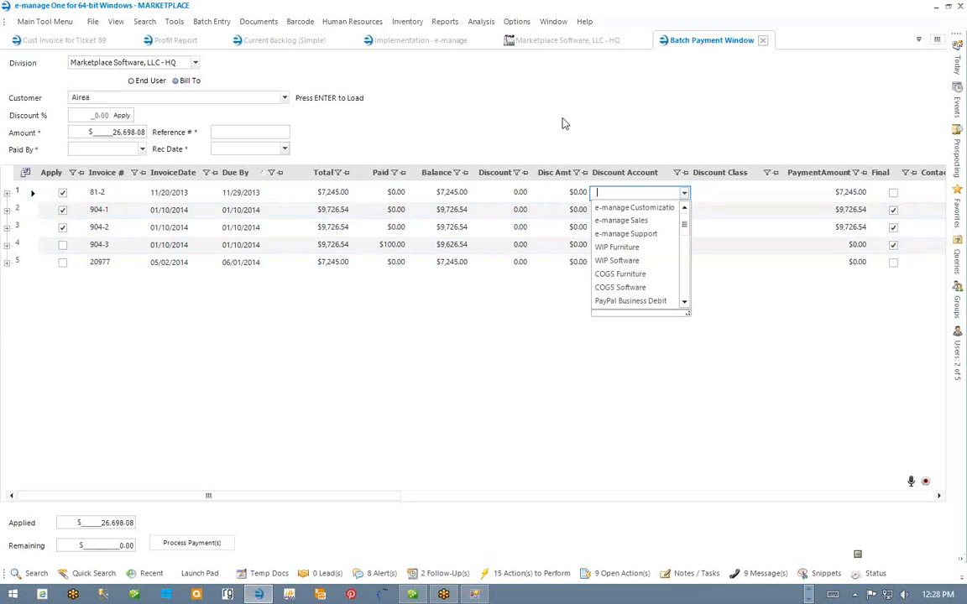
pyautogui.moveTo(683, 224); pyautogui.dragTo(684, 250)
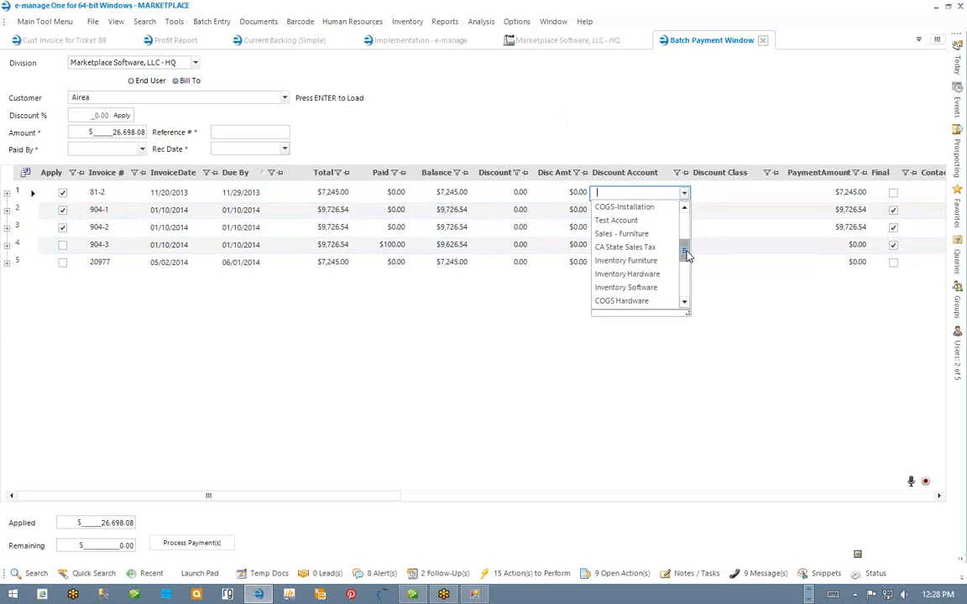
pyautogui.scroll(2, 615, 237)
pyautogui.scroll(7, 615, 205)
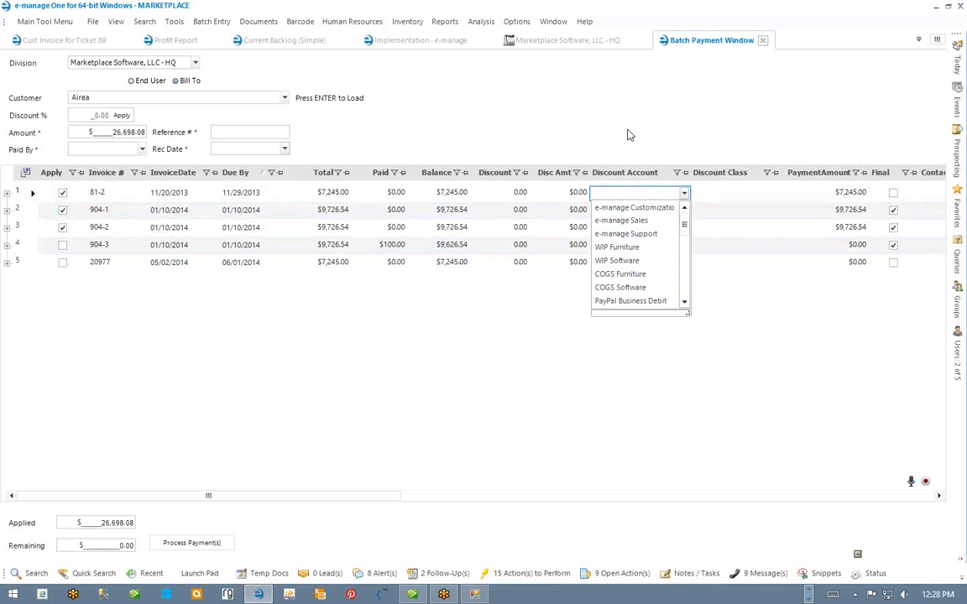
pyautogui.click(617, 260)
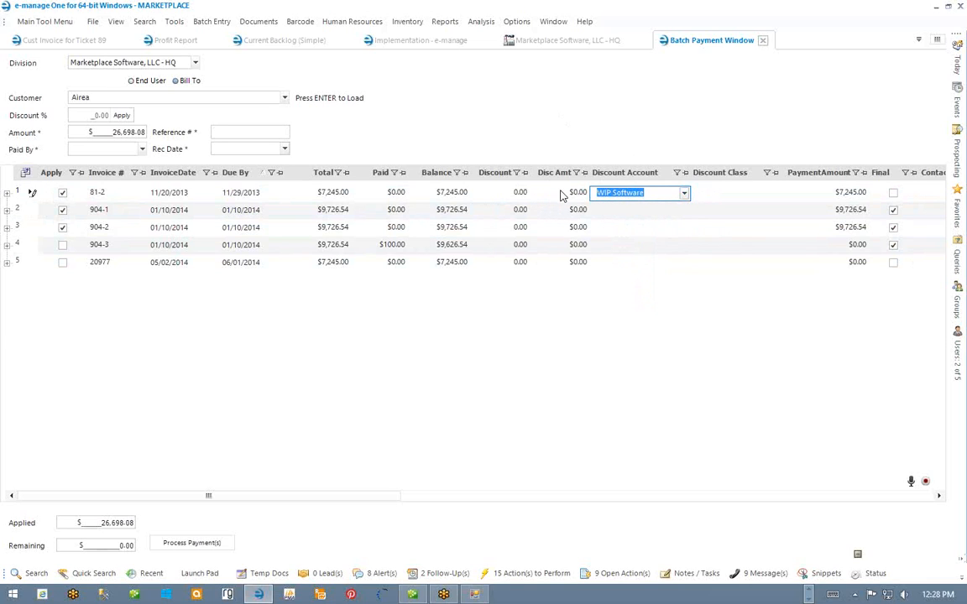
pyautogui.click(498, 194)
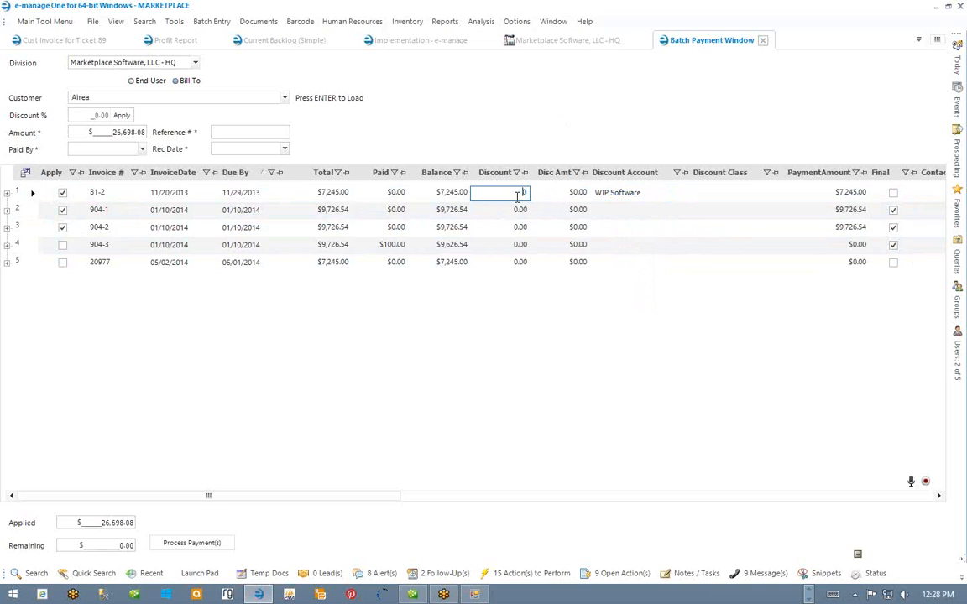
pyautogui.click(577, 197)
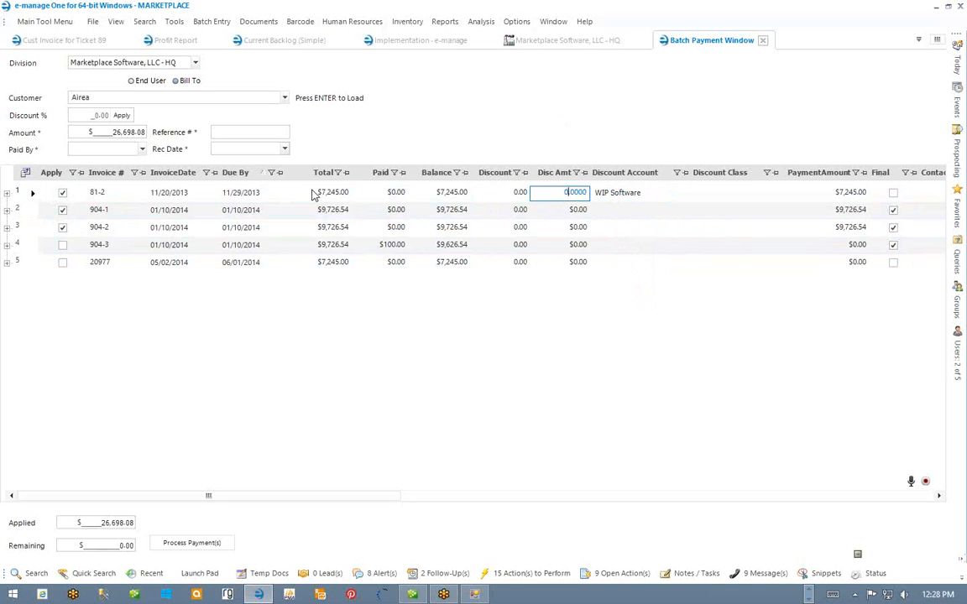
# Step: Select the rows of the three applied invoices and clear the customer from the batch payment
pyautogui.moveTo(18, 195); pyautogui.dragTo(20, 227)
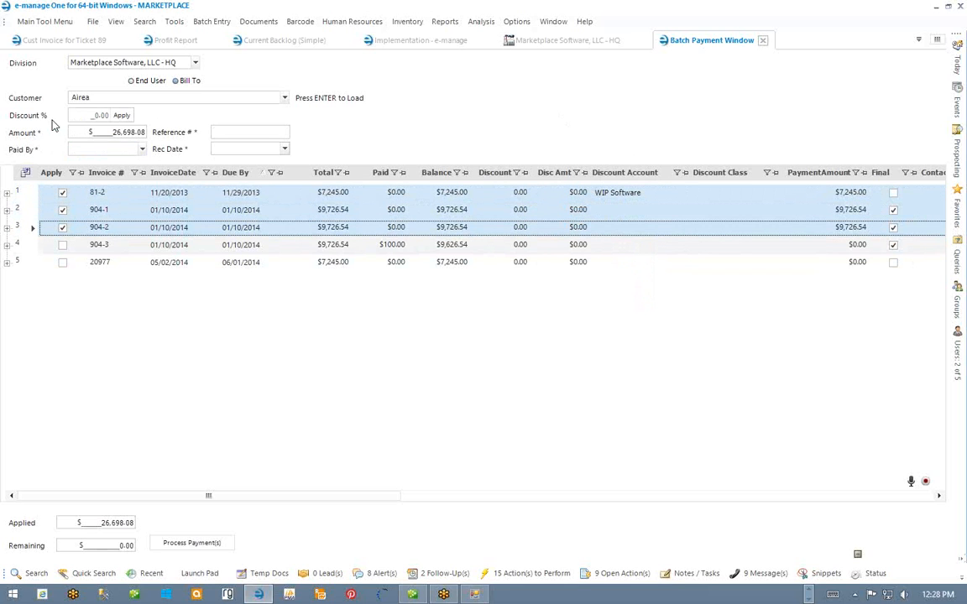
pyautogui.click(92, 116)
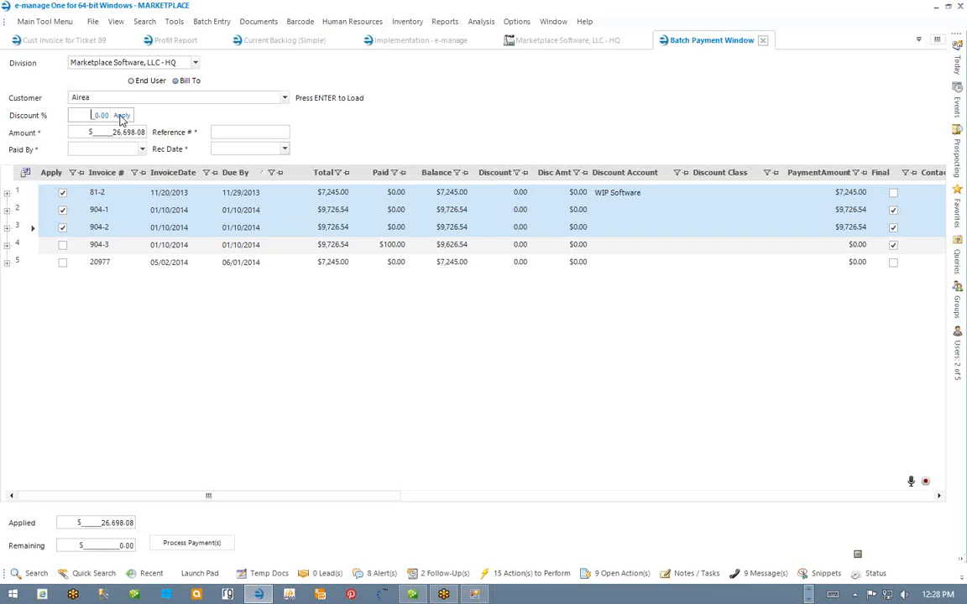
pyautogui.click(358, 216)
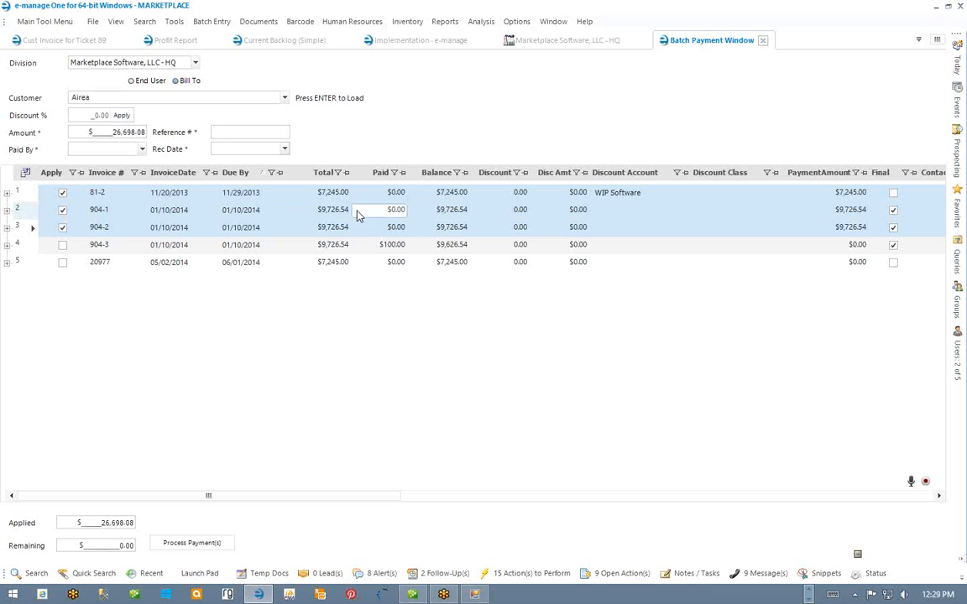
pyautogui.click(235, 132)
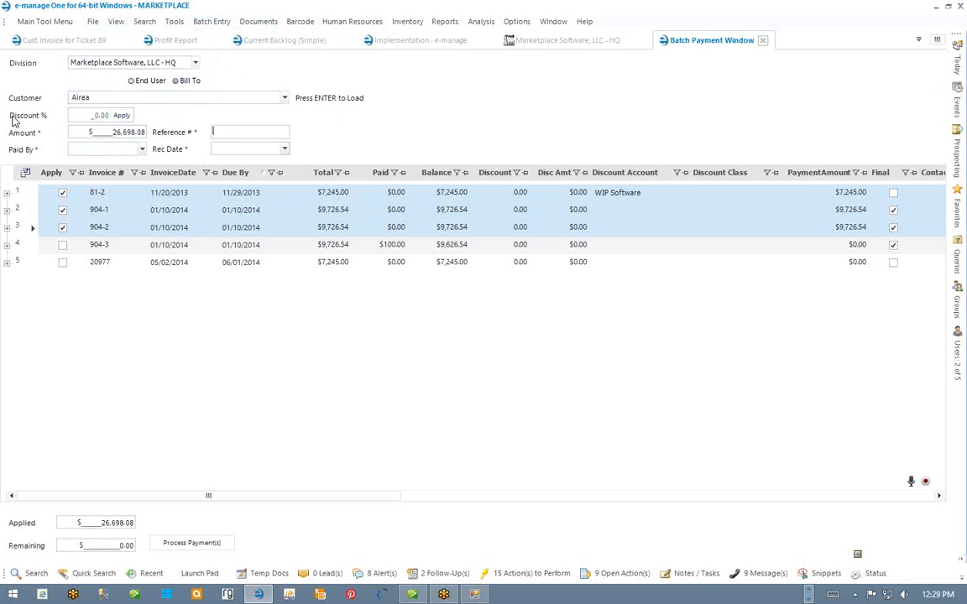
pyautogui.click(99, 101)
pyautogui.press('BackSpace')
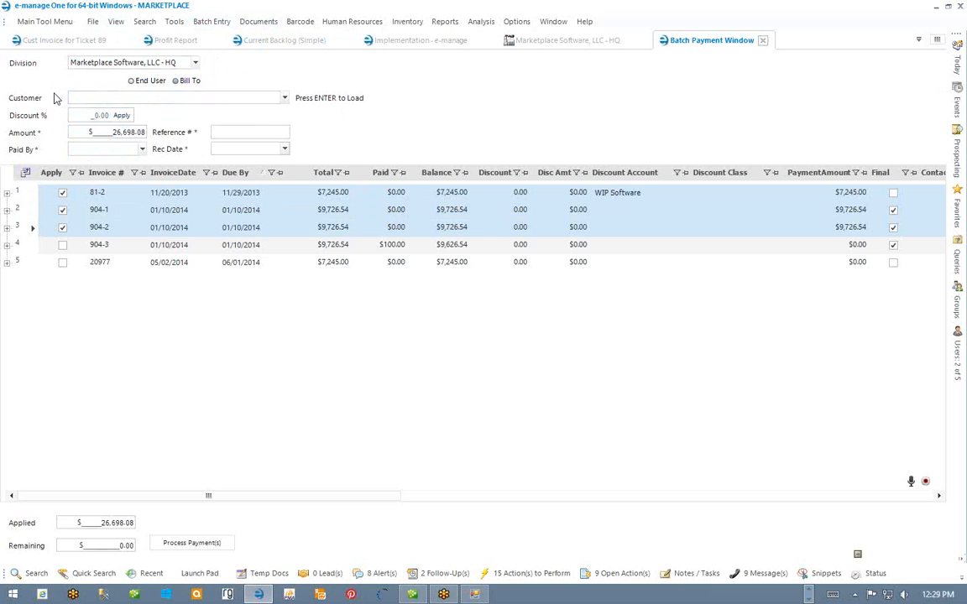